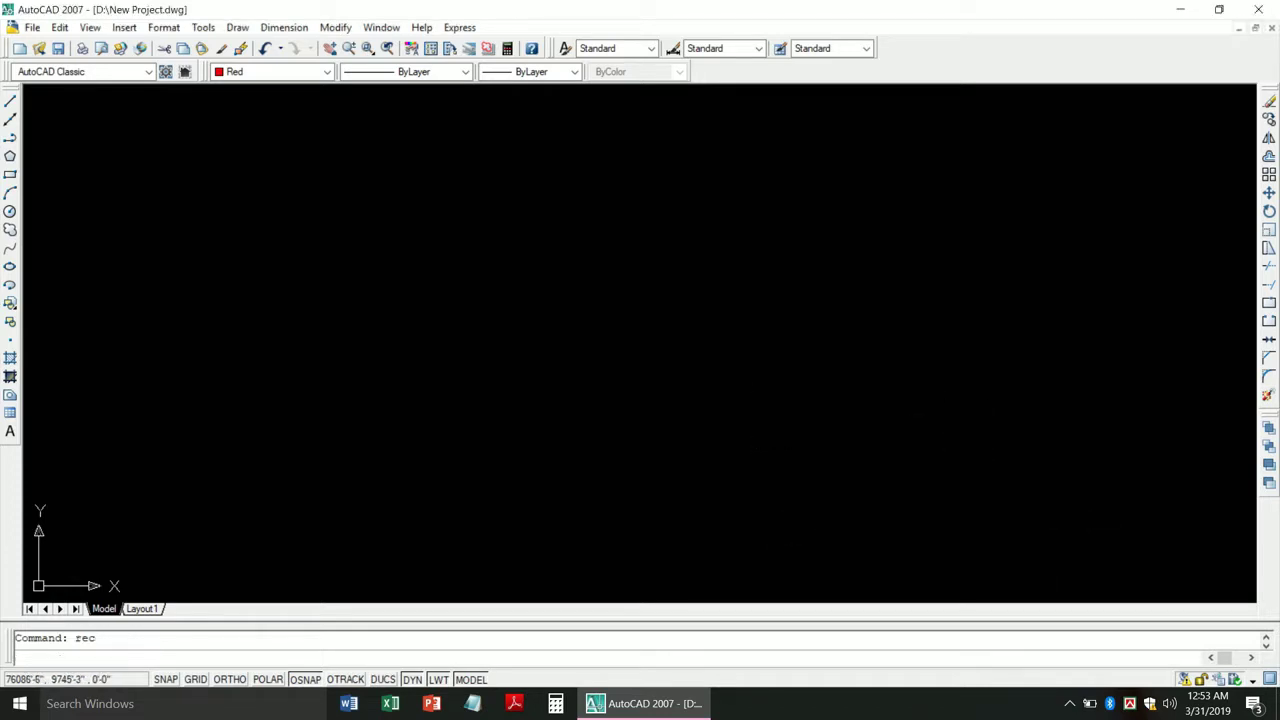
Step: Draw a 5 by 6 rectangle for the column outline
left_click(10, 174)
left_click(418, 291)
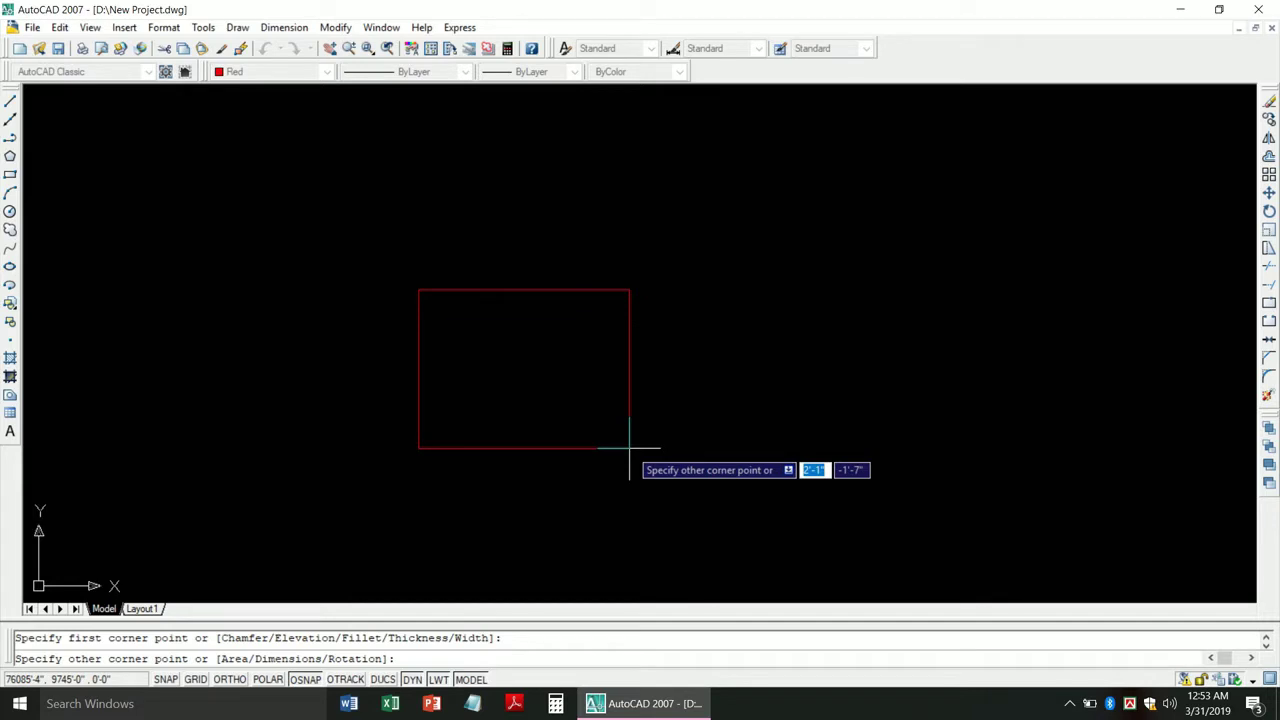
type("5")
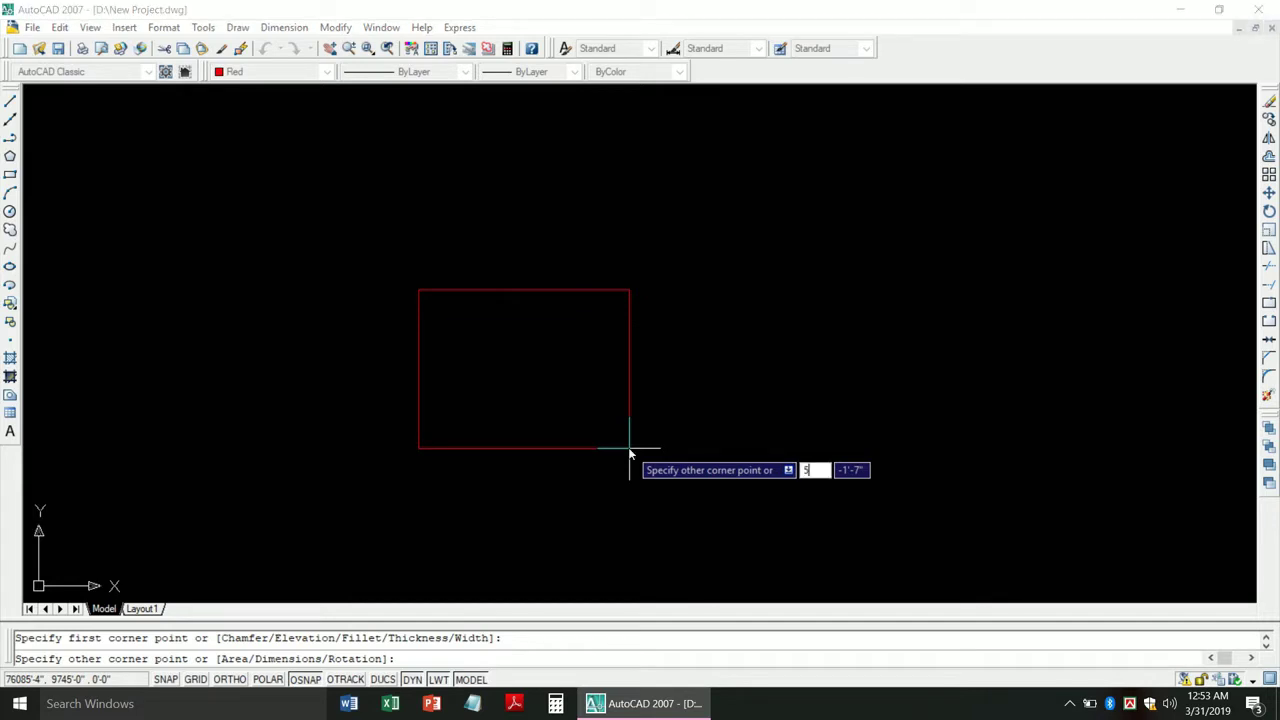
key("Tab")
type("6")
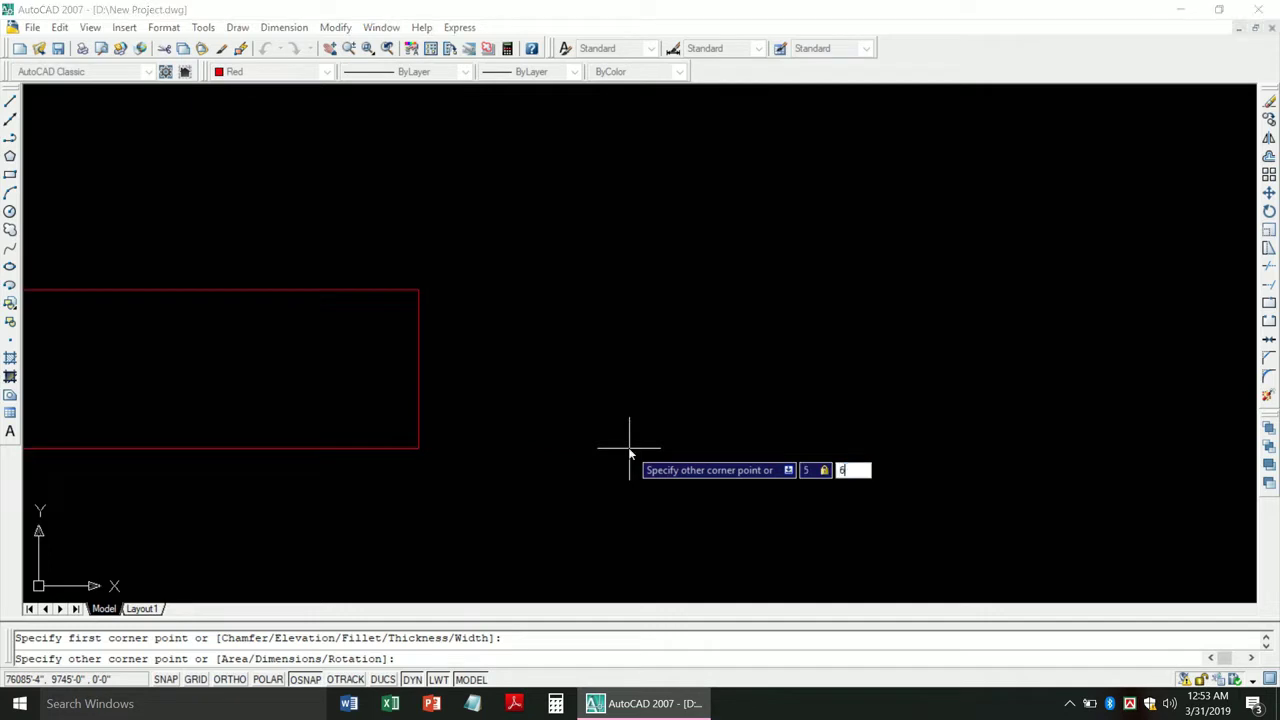
key("Return")
scroll(629, 449, "down", 5)
scroll(446, 232, "up", 5)
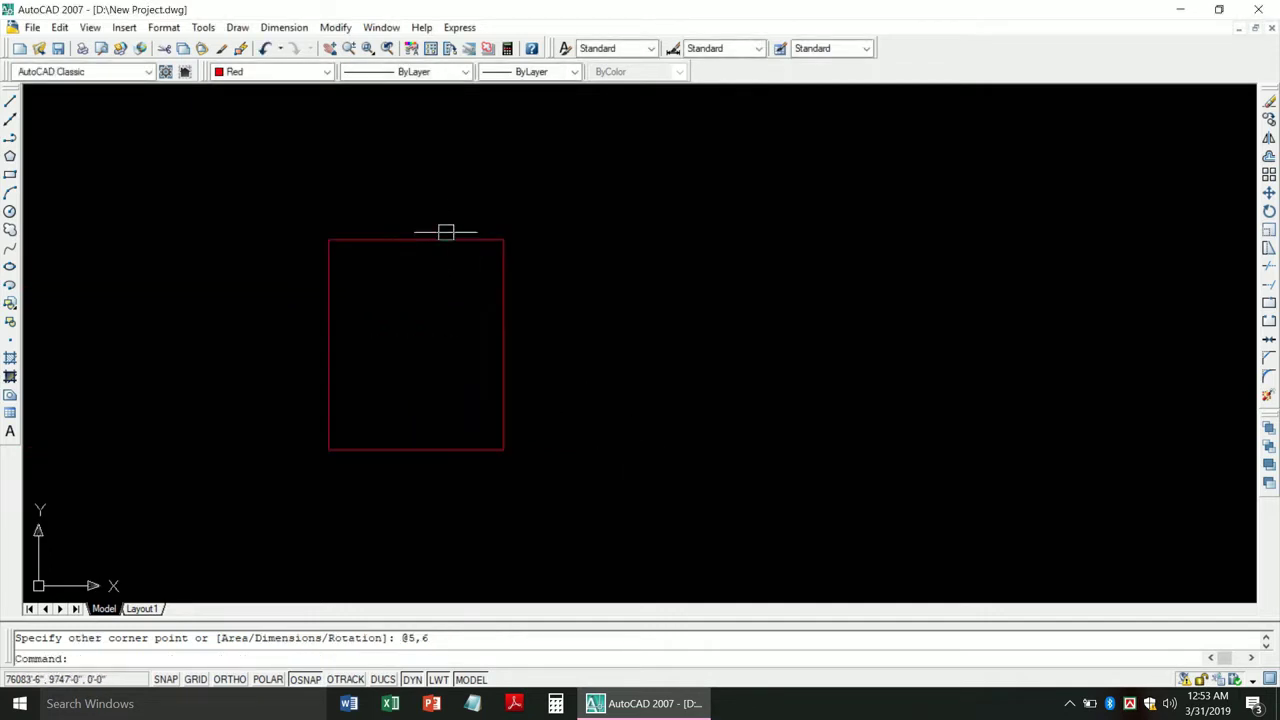
scroll(391, 328, "down", 2)
scroll(457, 277, "up", 2)
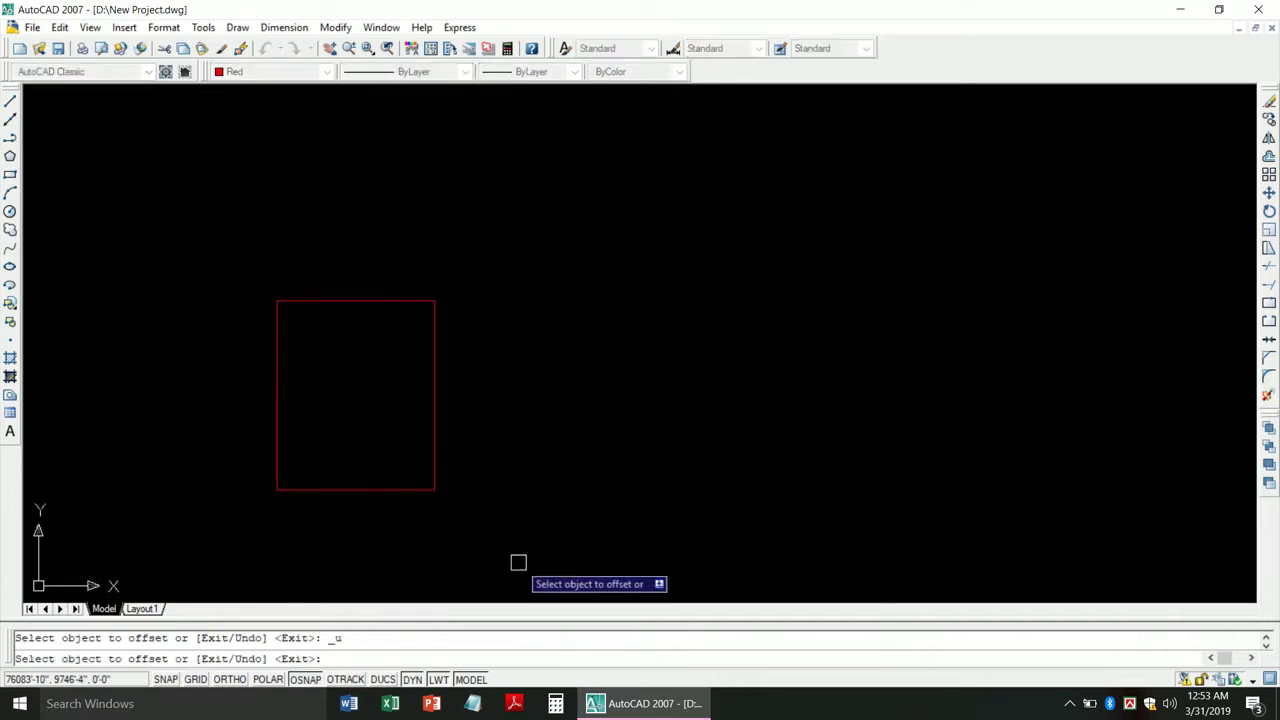
Step: Offset the rectangle 0.5 inward to make the inner rectangle
key("Escape")
type("o")
key("Return")
type(".5")
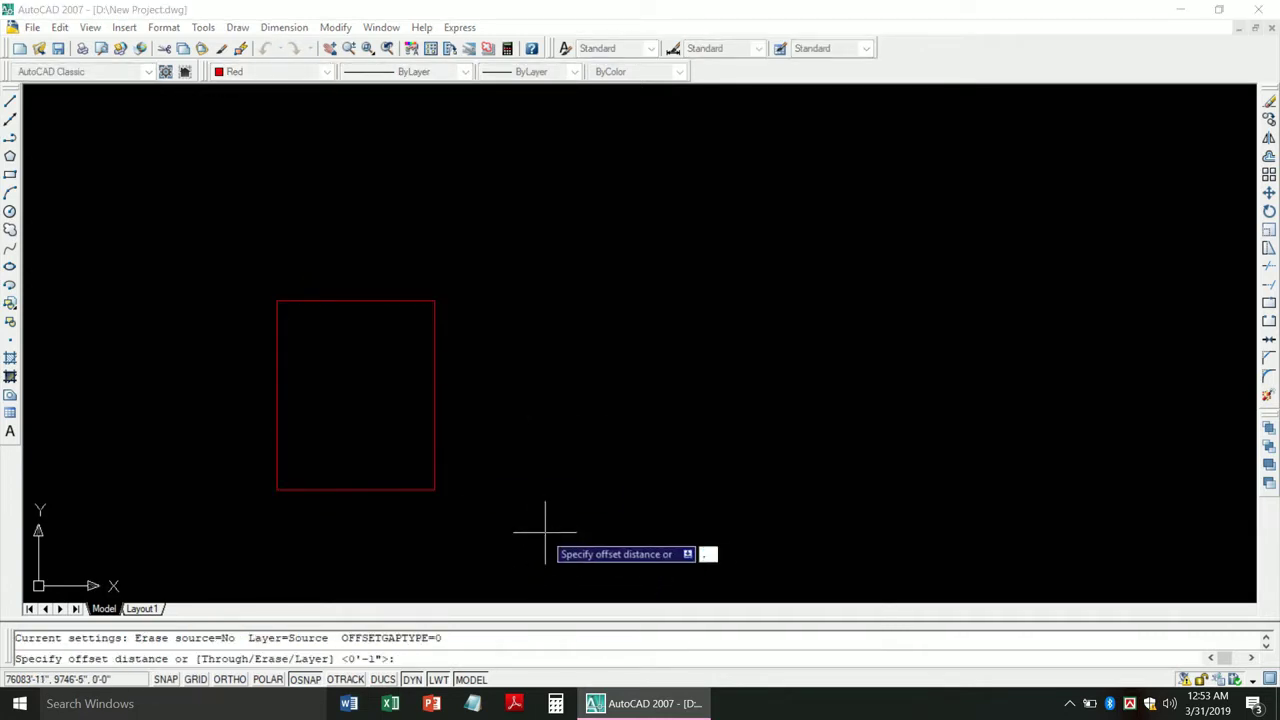
key("Return")
left_click(403, 489)
left_click(378, 441)
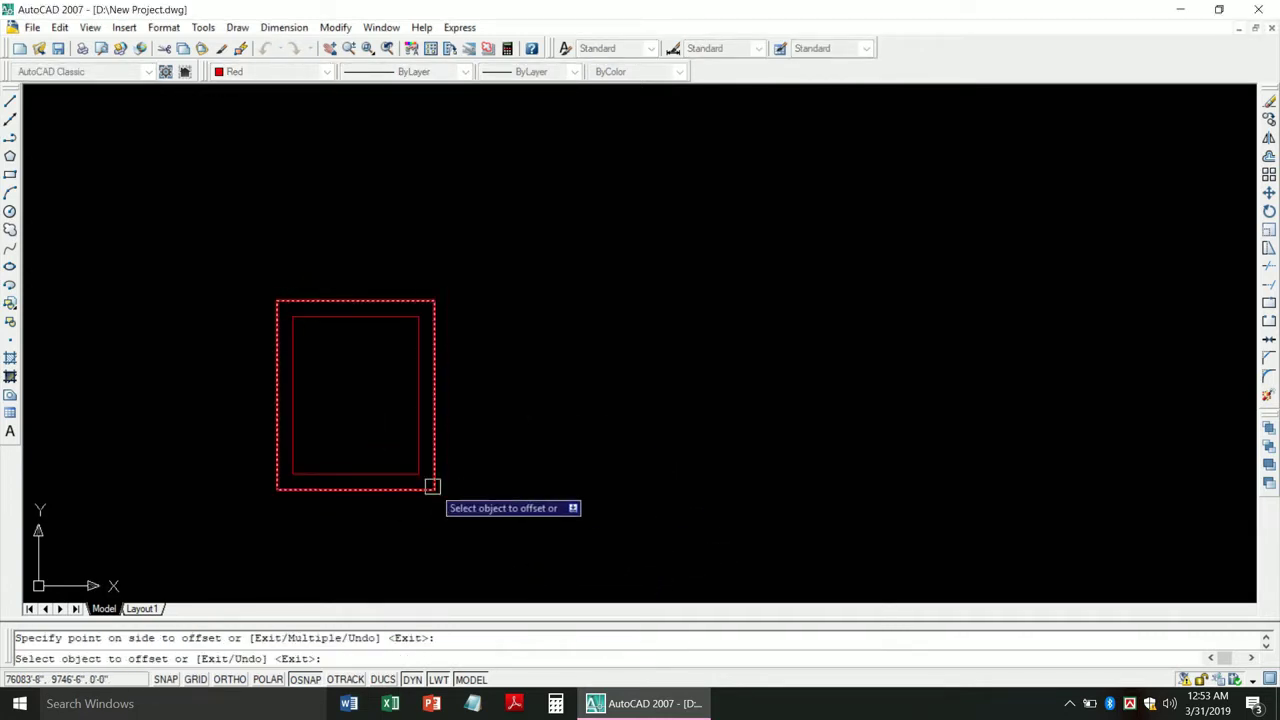
scroll(408, 466, "up", 1)
key("Escape")
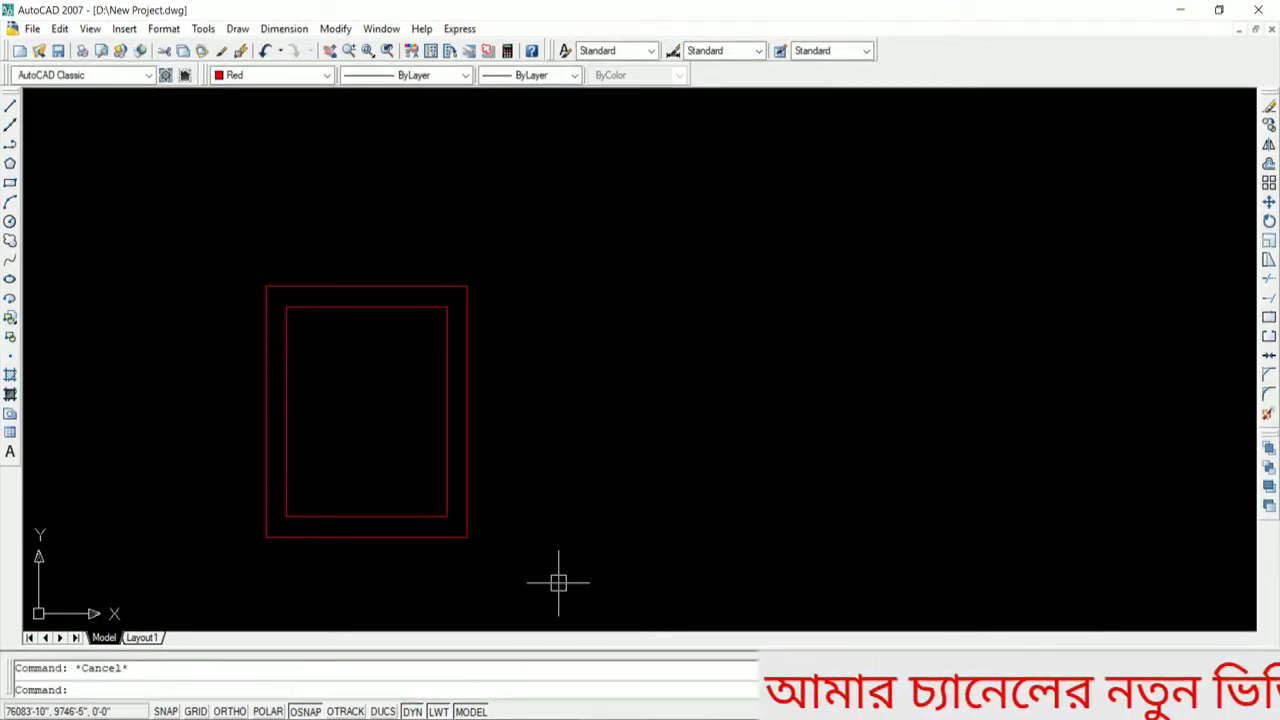
Step: With Ortho on, draw an 18-unit horizontal line from the rectangle's bottom-right corner
type("l")
key("Return")
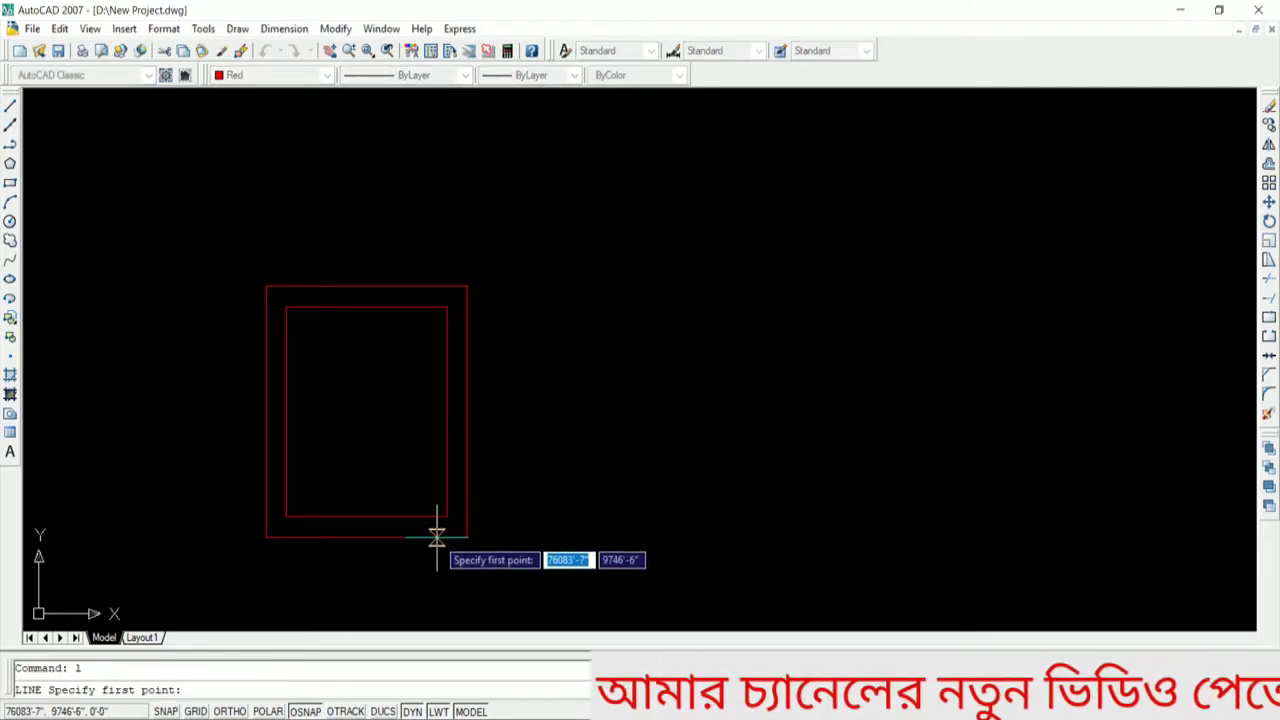
left_click(470, 541)
key("F8")
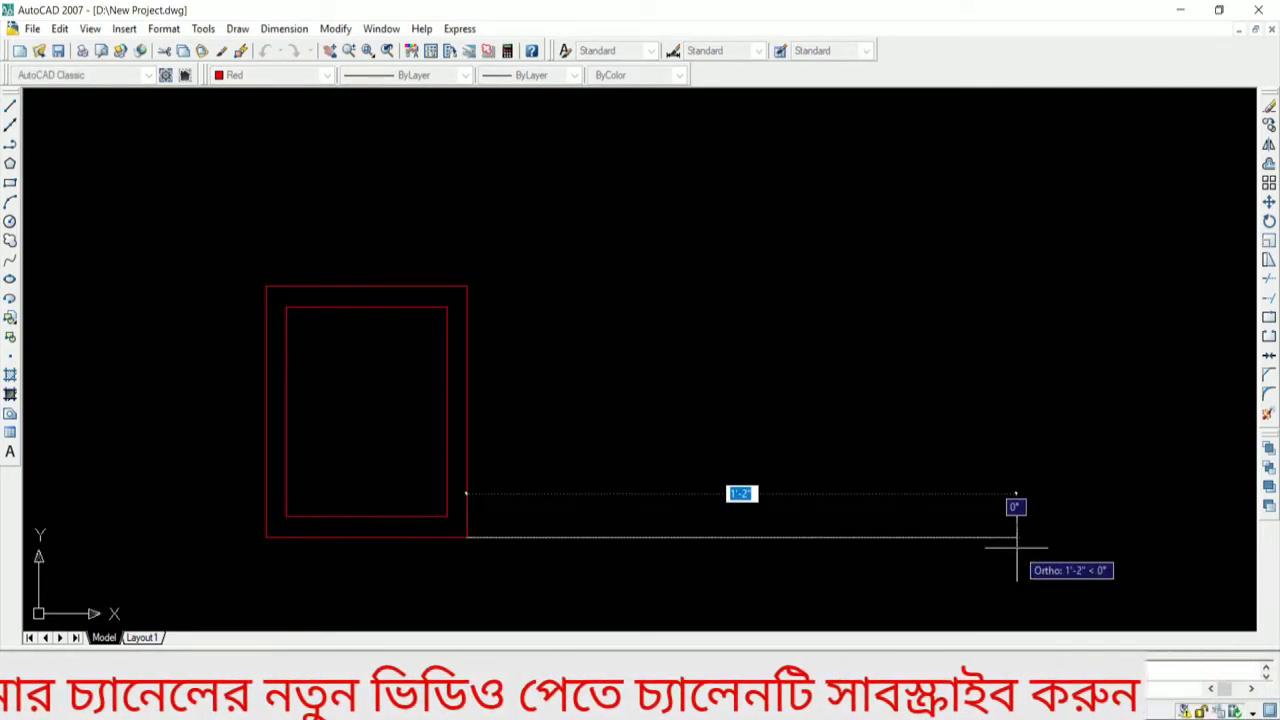
type("18")
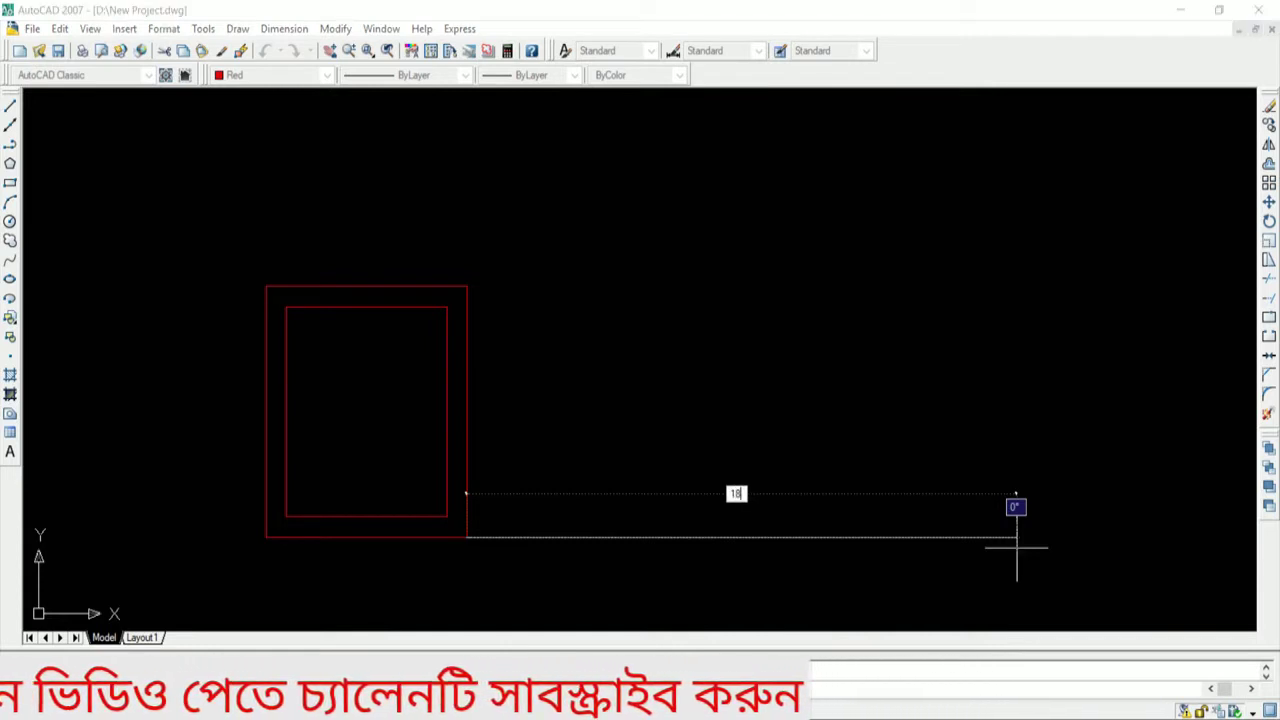
key("Return")
key("Escape")
scroll(834, 354, "down", 3)
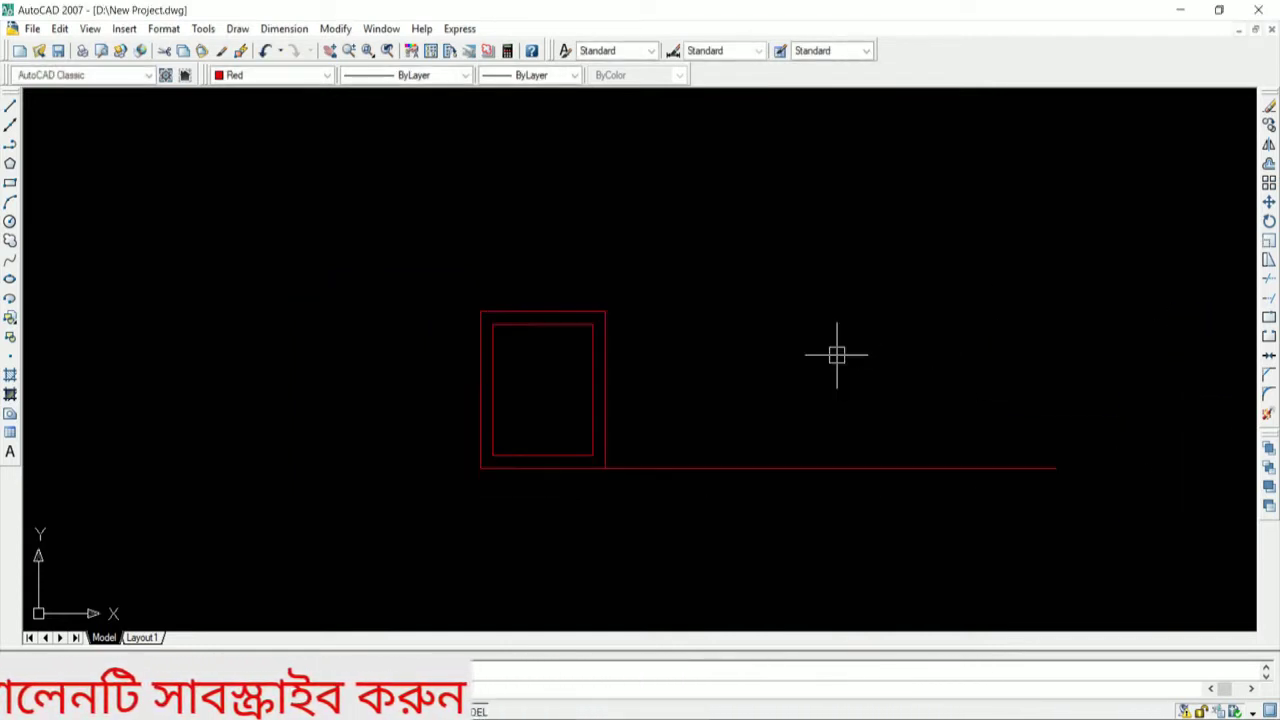
scroll(1029, 360, "down", 2)
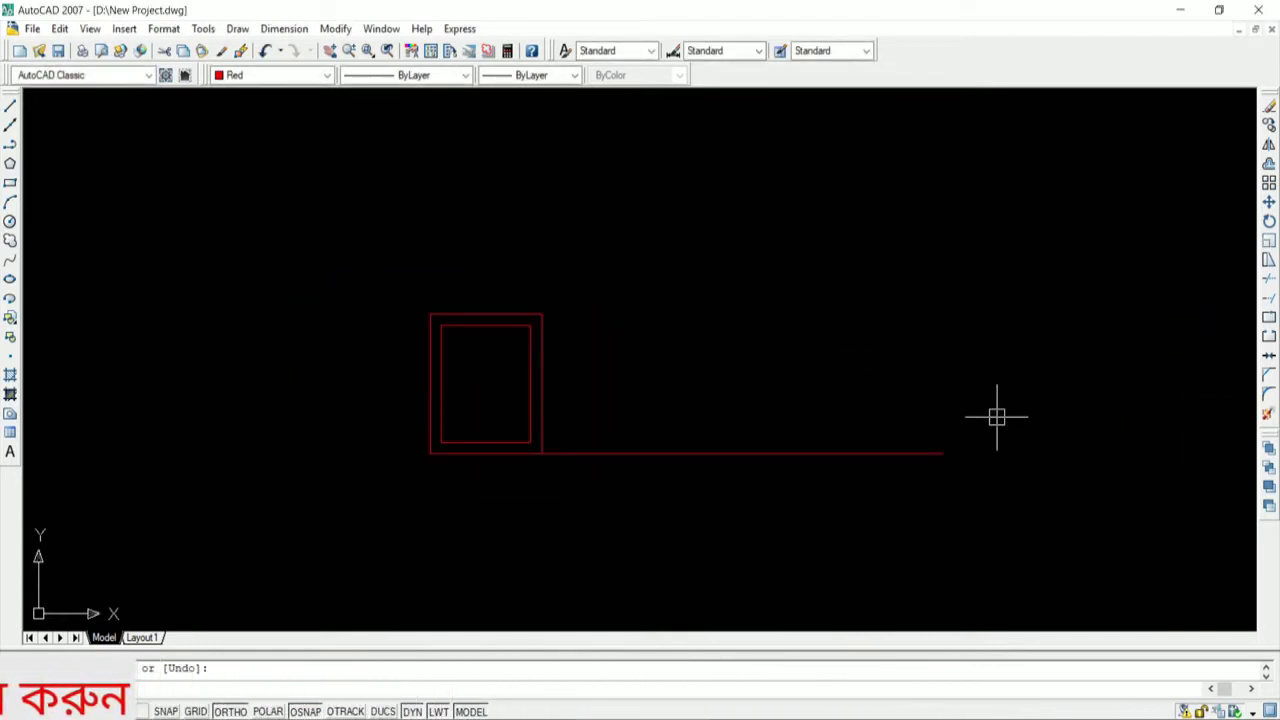
Step: Draw a 2-unit vertical edge up from the line's right end and delete a stray object
key("Return")
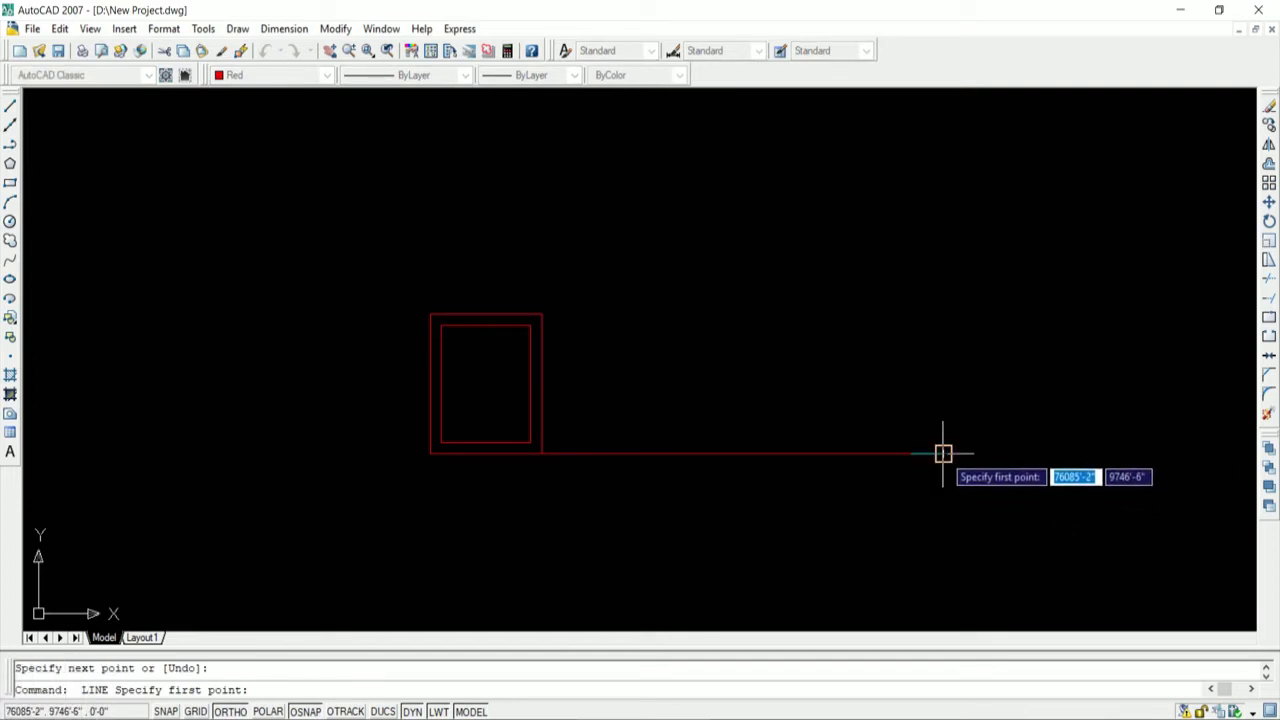
left_click(943, 453)
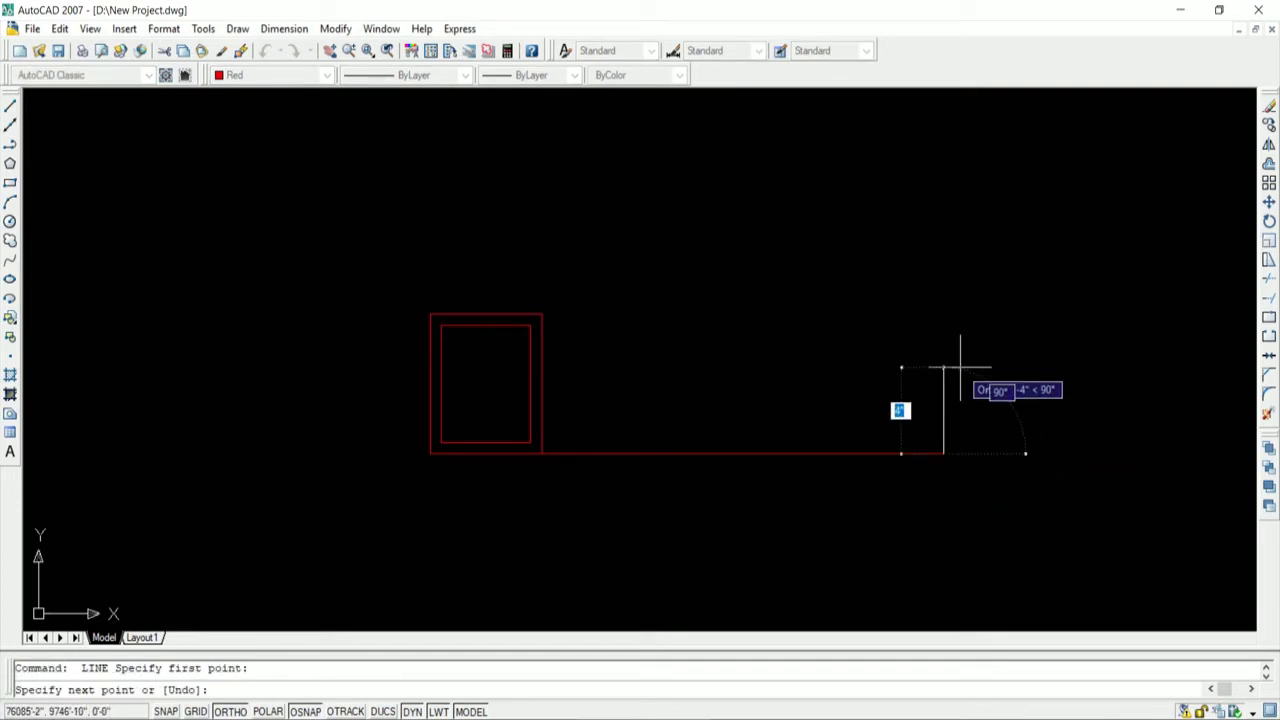
type("2")
key("Return")
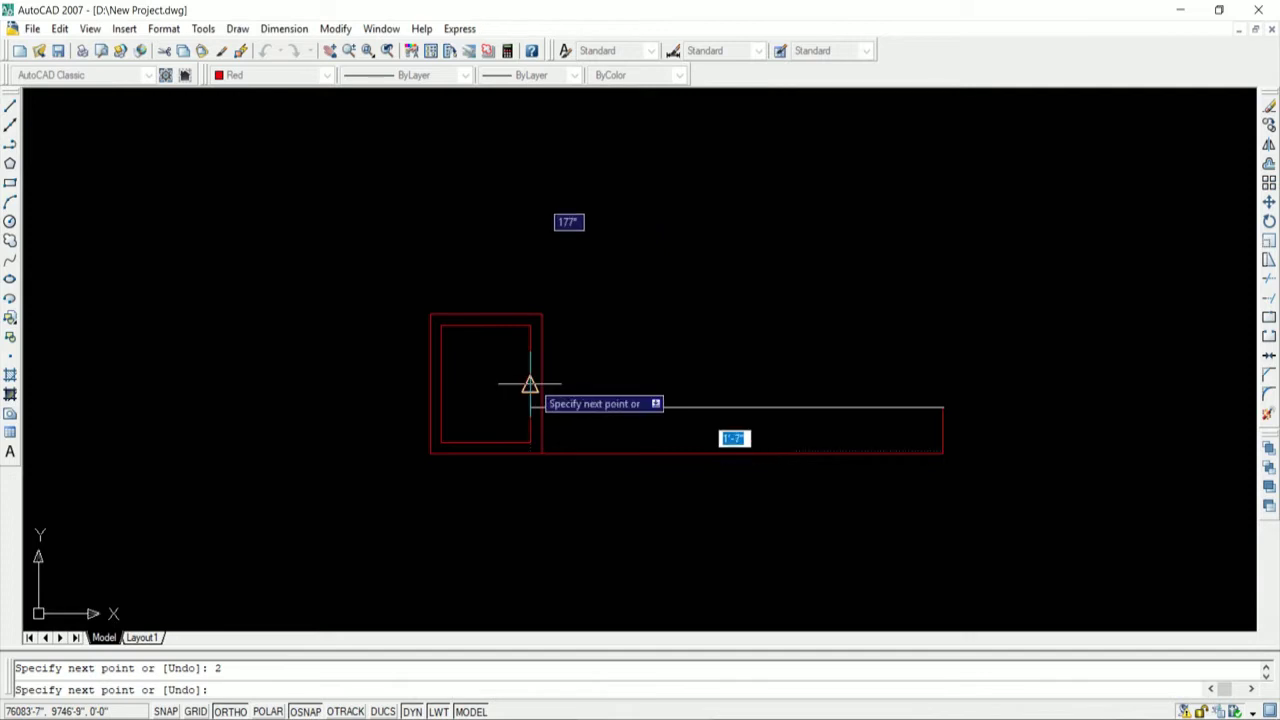
key("Return")
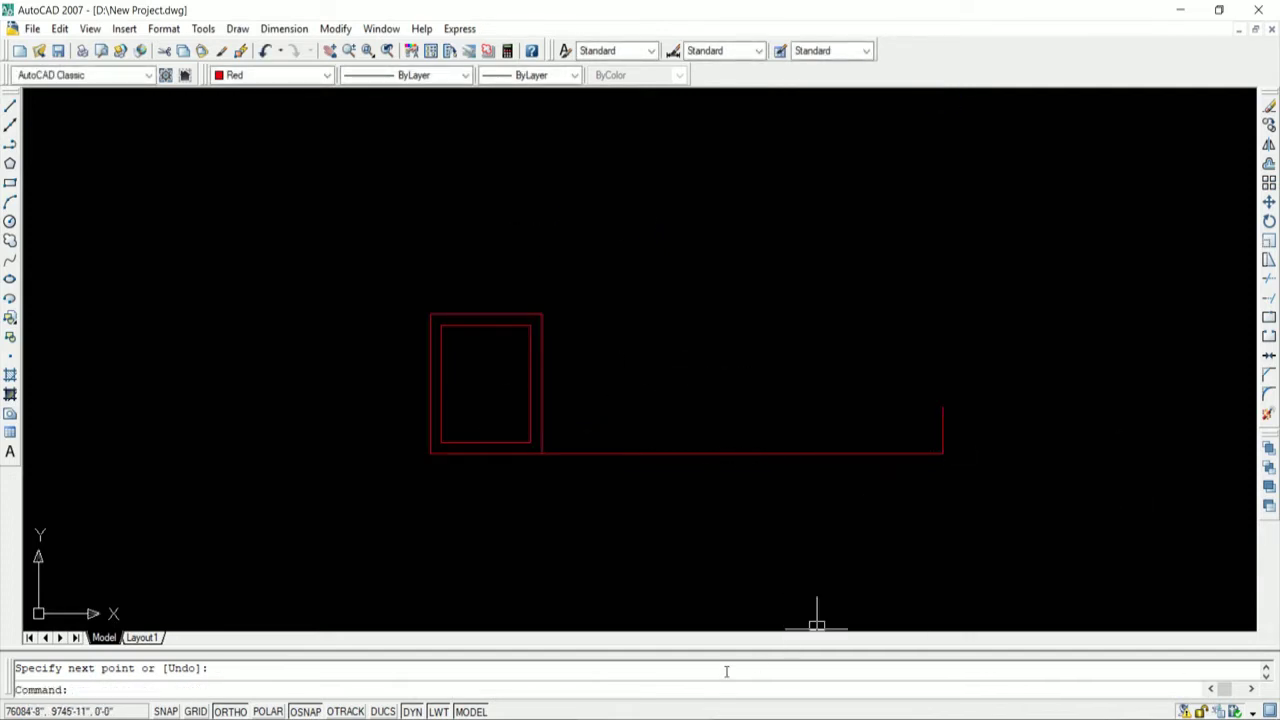
key("Delete")
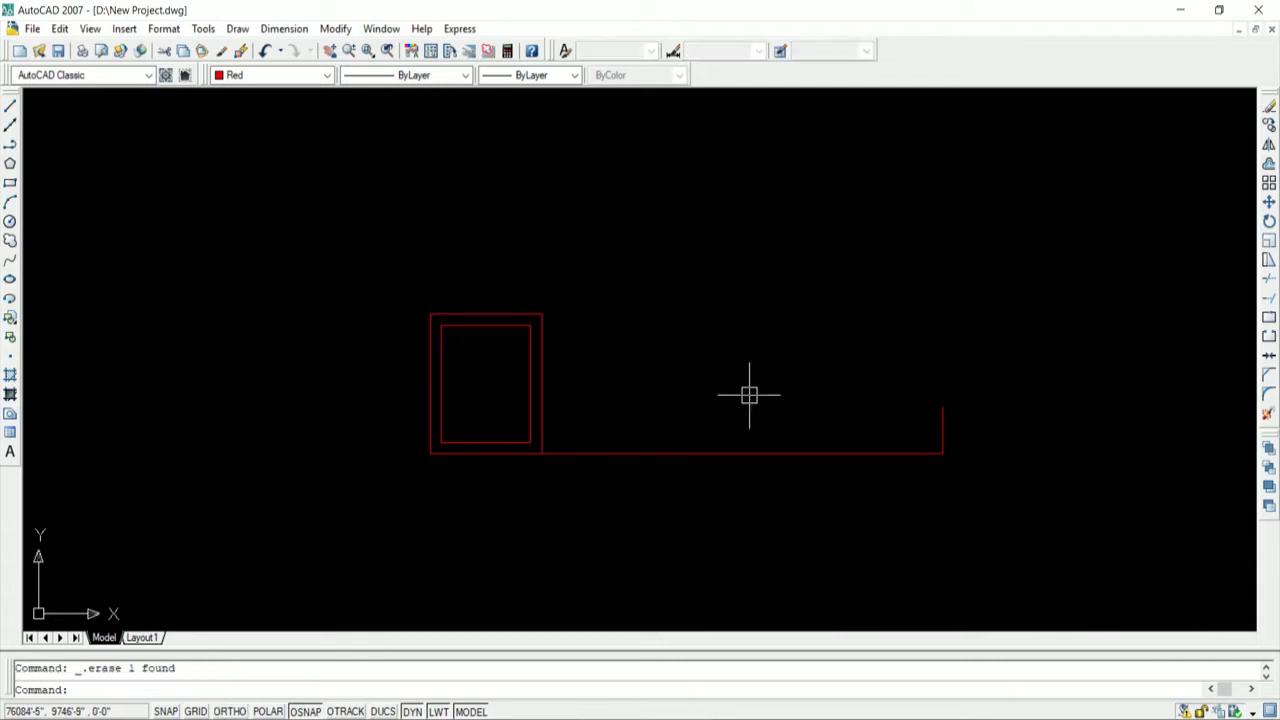
Step: Draw a sloped top line from the column side to the top of the end edge
type("l")
key("Return")
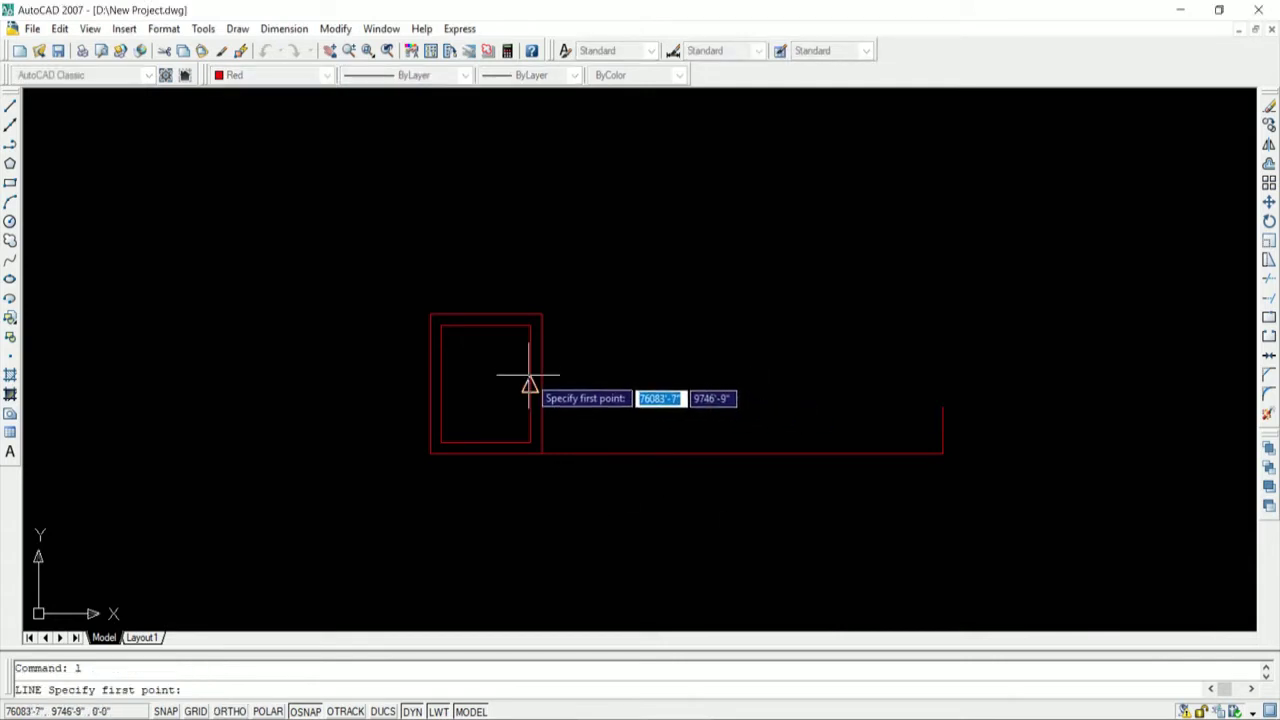
left_click(541, 385)
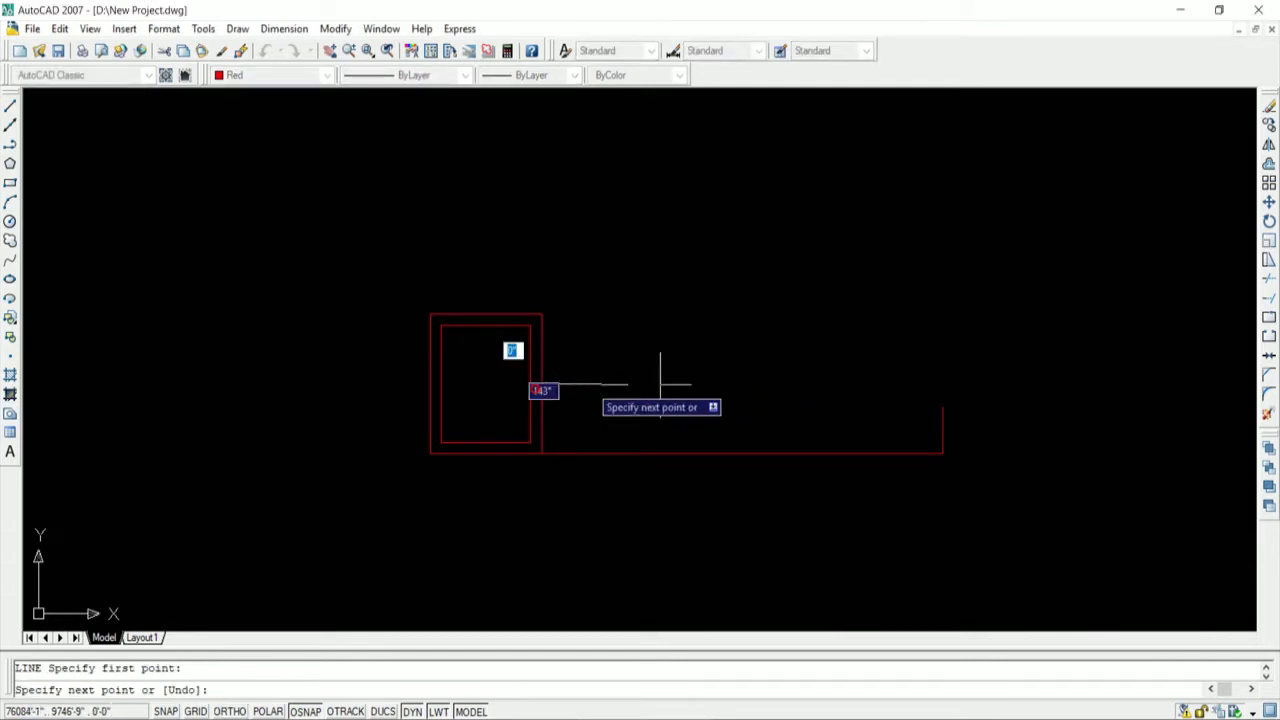
left_click(942, 407)
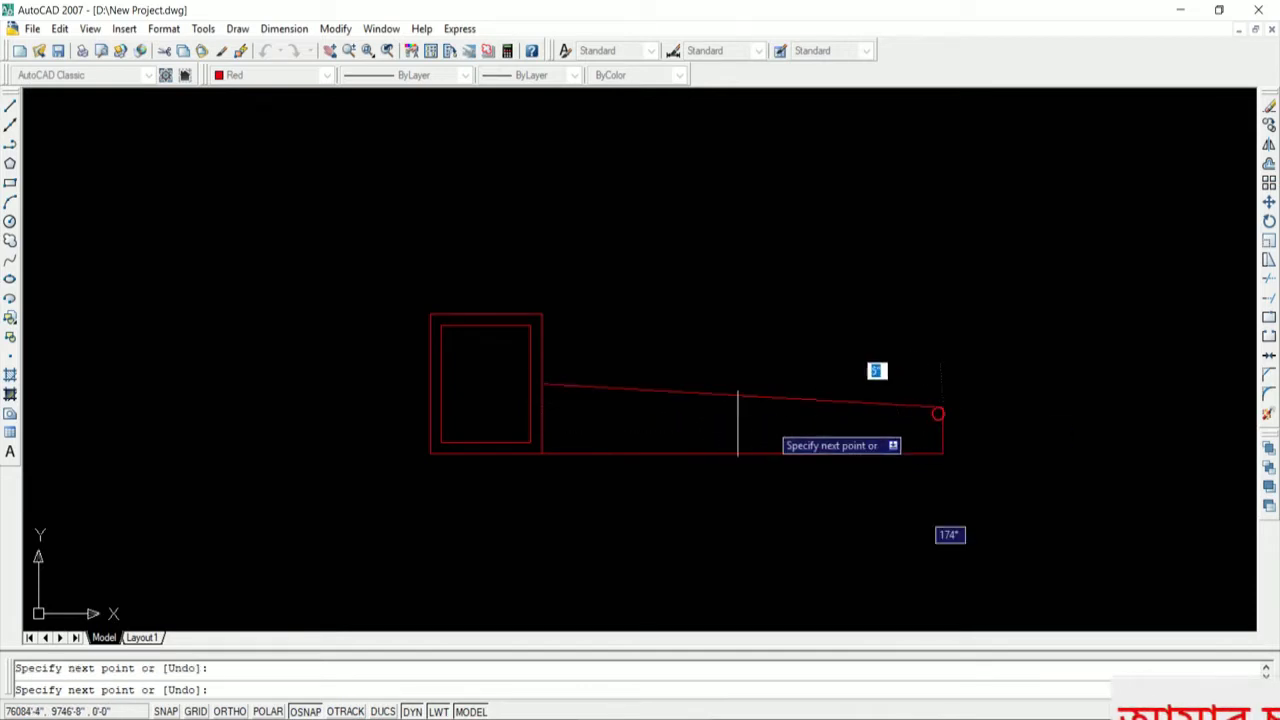
key("Return")
scroll(690, 420, "up", 2)
Step: Offset the sloped top line 0.5 downward
type("o")
key("Return")
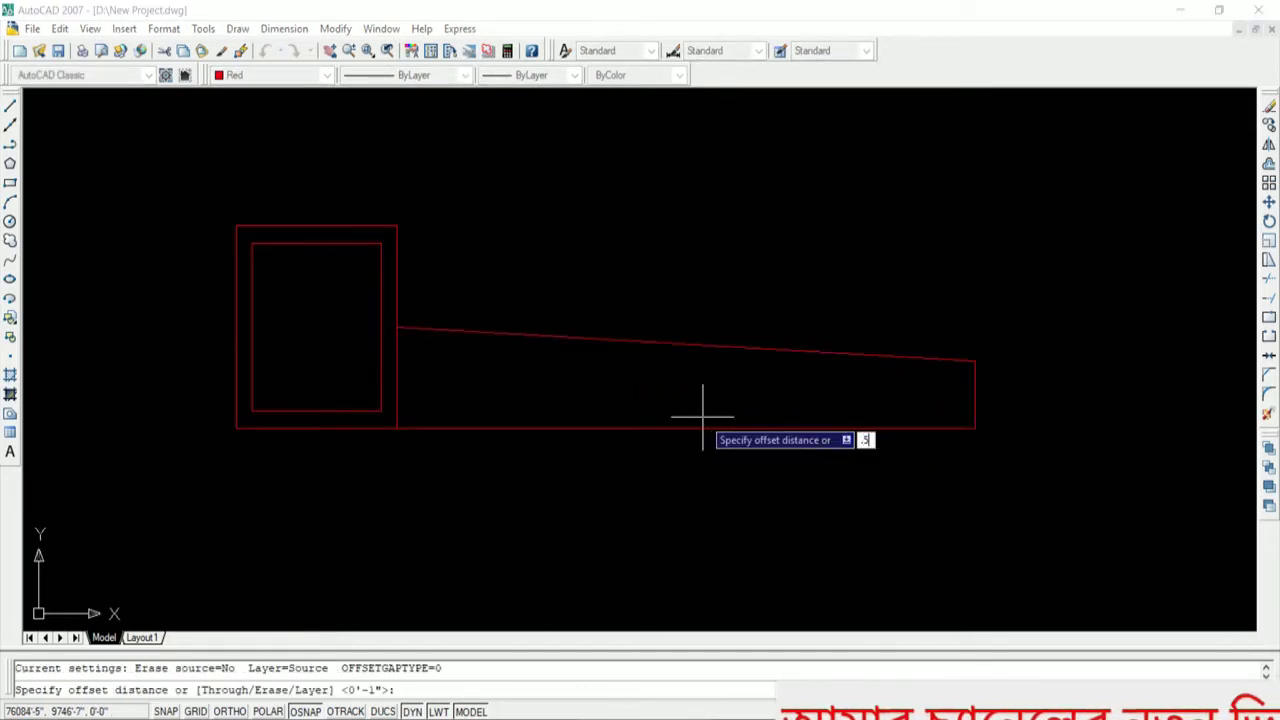
type(".5")
key("Return")
left_click(694, 346)
left_click(611, 406)
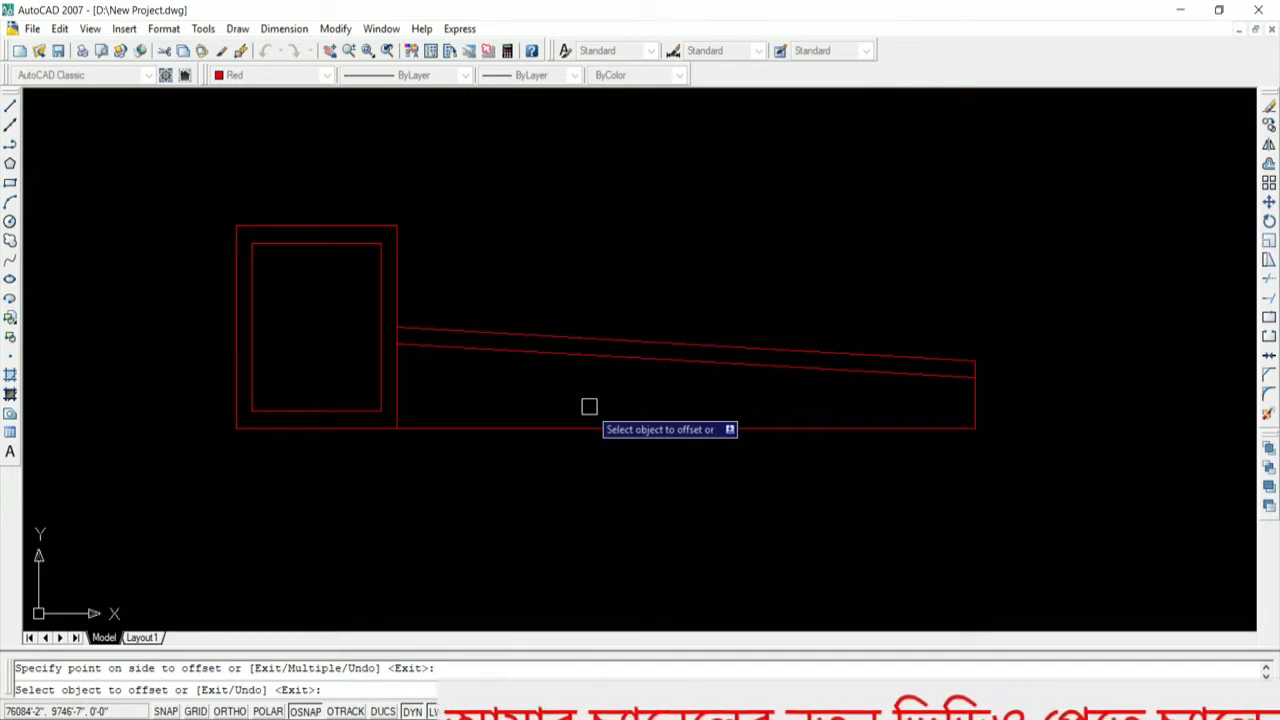
key("Escape")
type("e")
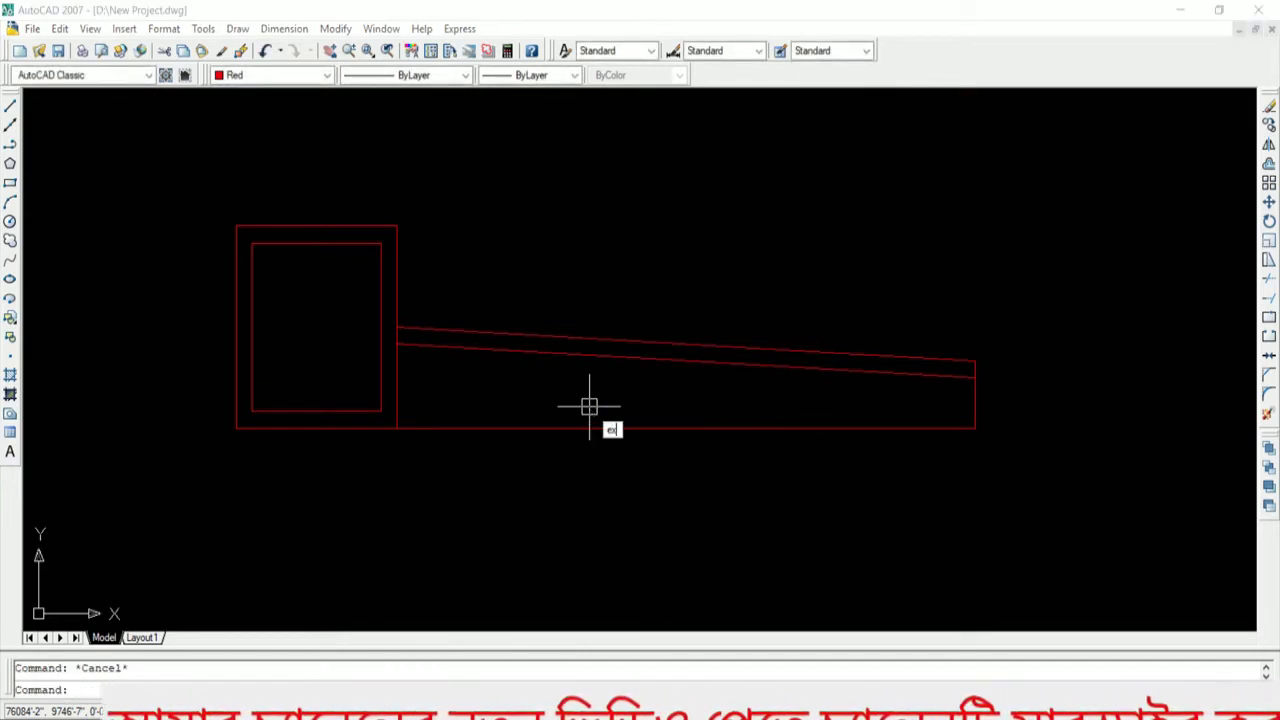
Step: Extend the lower sloped line leftward to the column boundary
type("x")
key("Return")
key("Return")
left_click(435, 347)
left_click(433, 347)
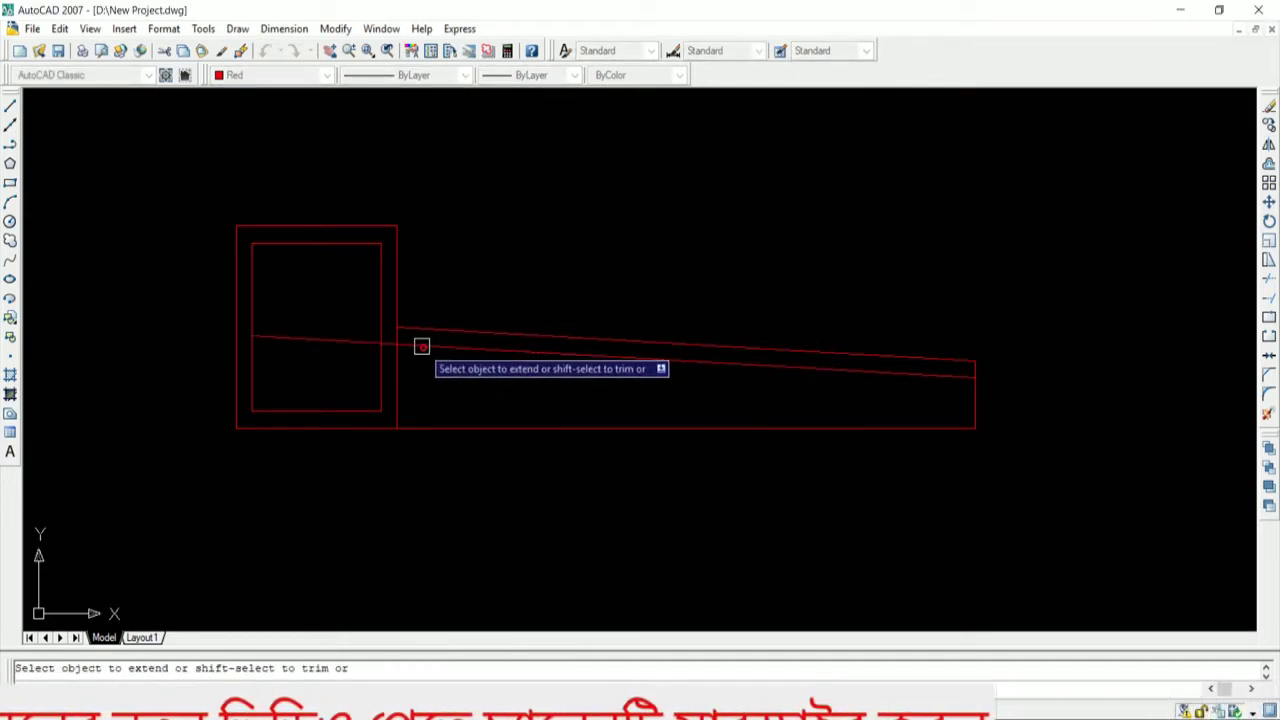
key("Escape")
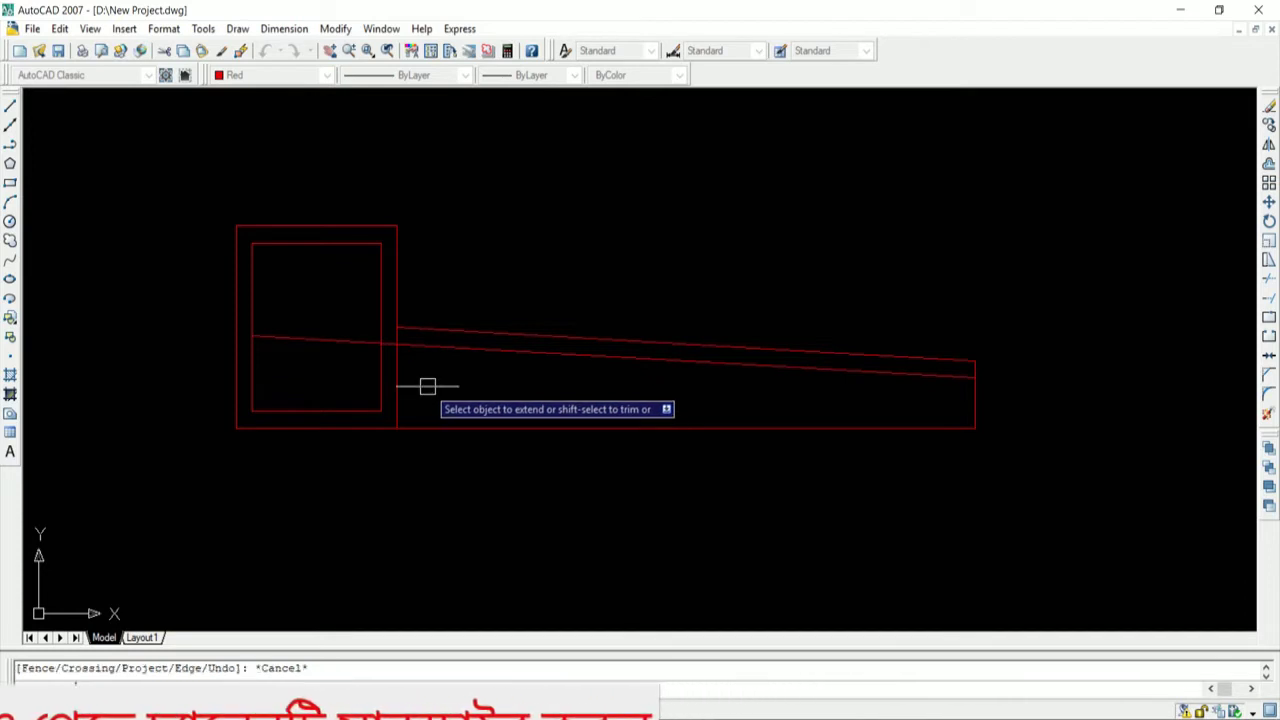
scroll(682, 407, "up", 2)
scroll(814, 407, "down", 2)
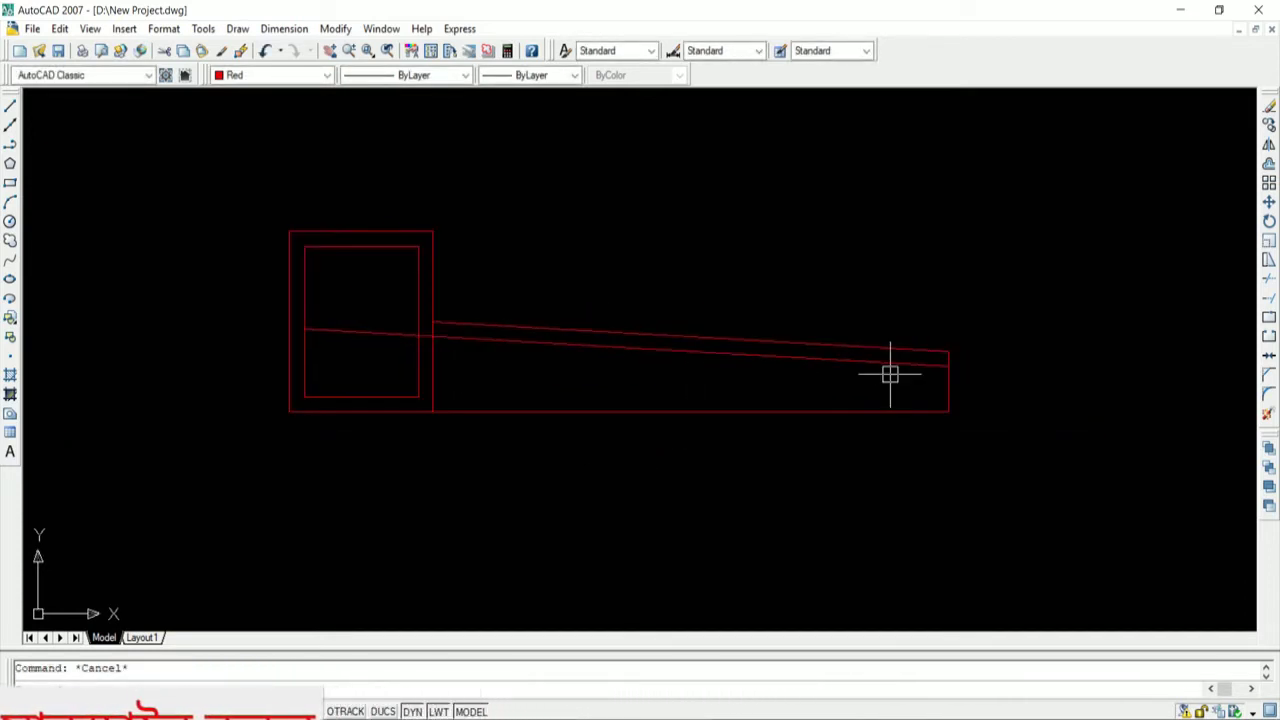
scroll(971, 394, "up", 5)
Step: Draw a short helper line across the inner sloped line near the slab end
type("l")
key("Return")
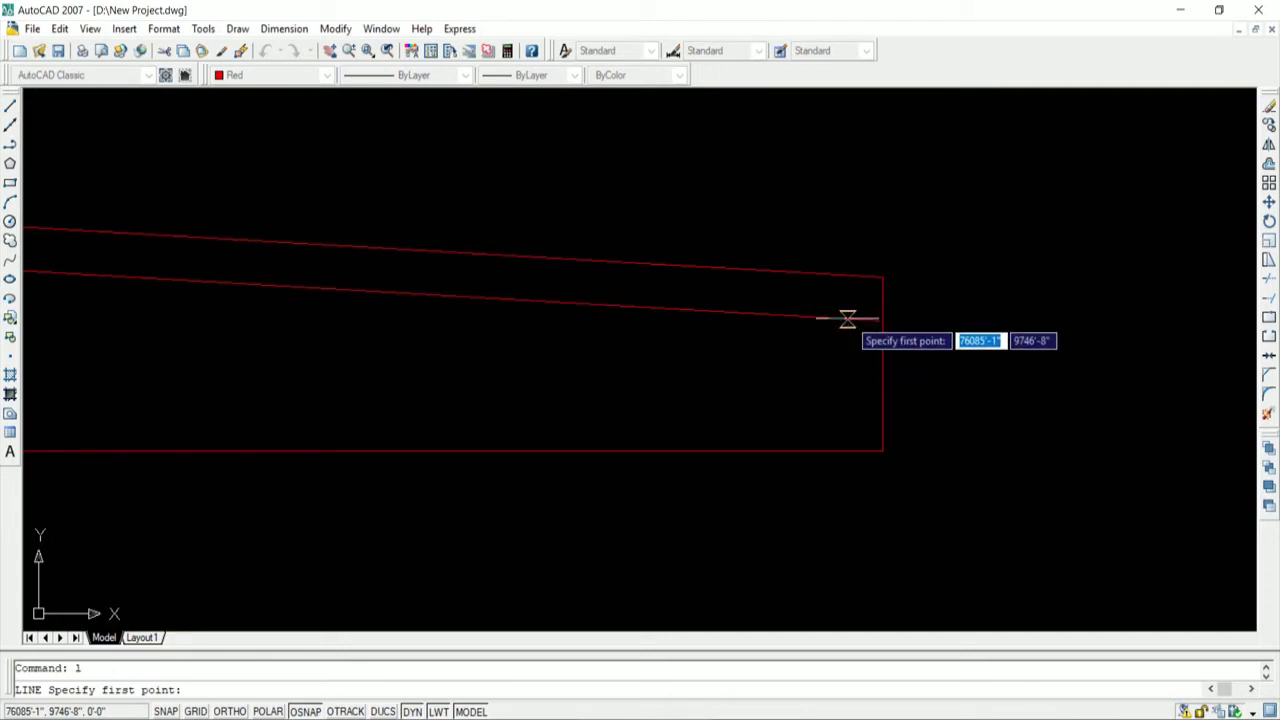
key("Escape")
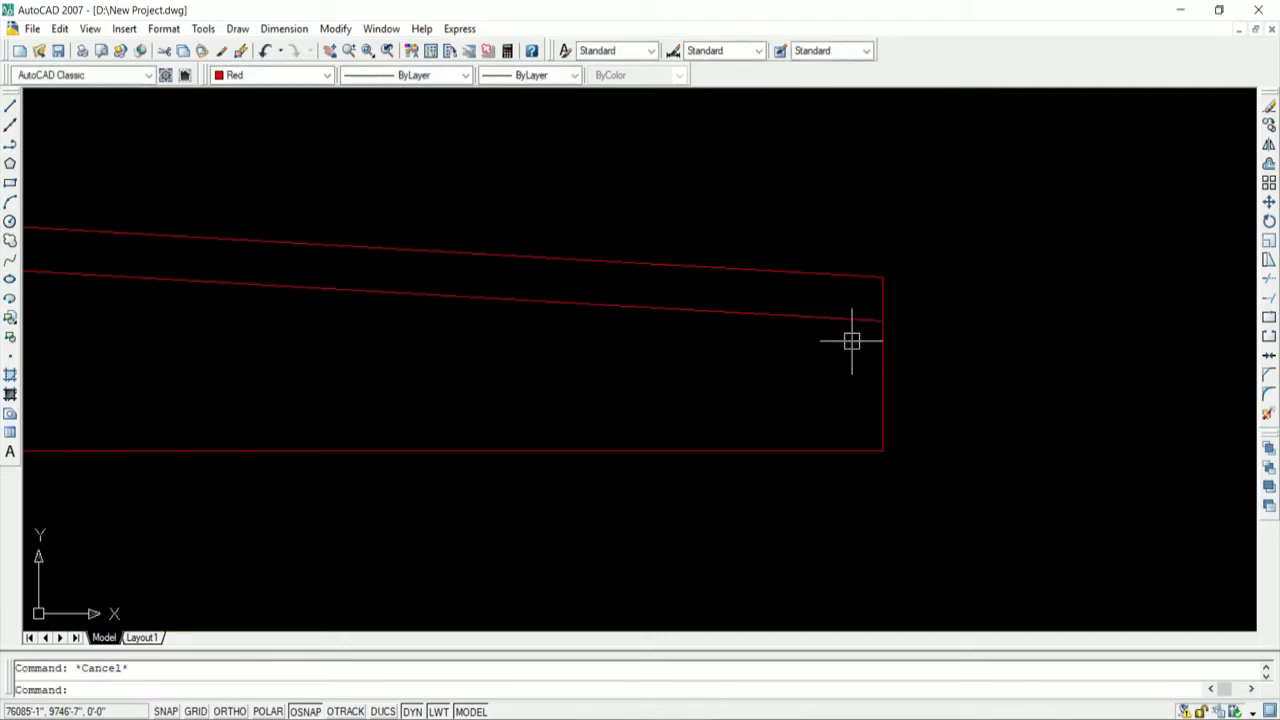
key("Return")
left_click(851, 298)
left_click(840, 350)
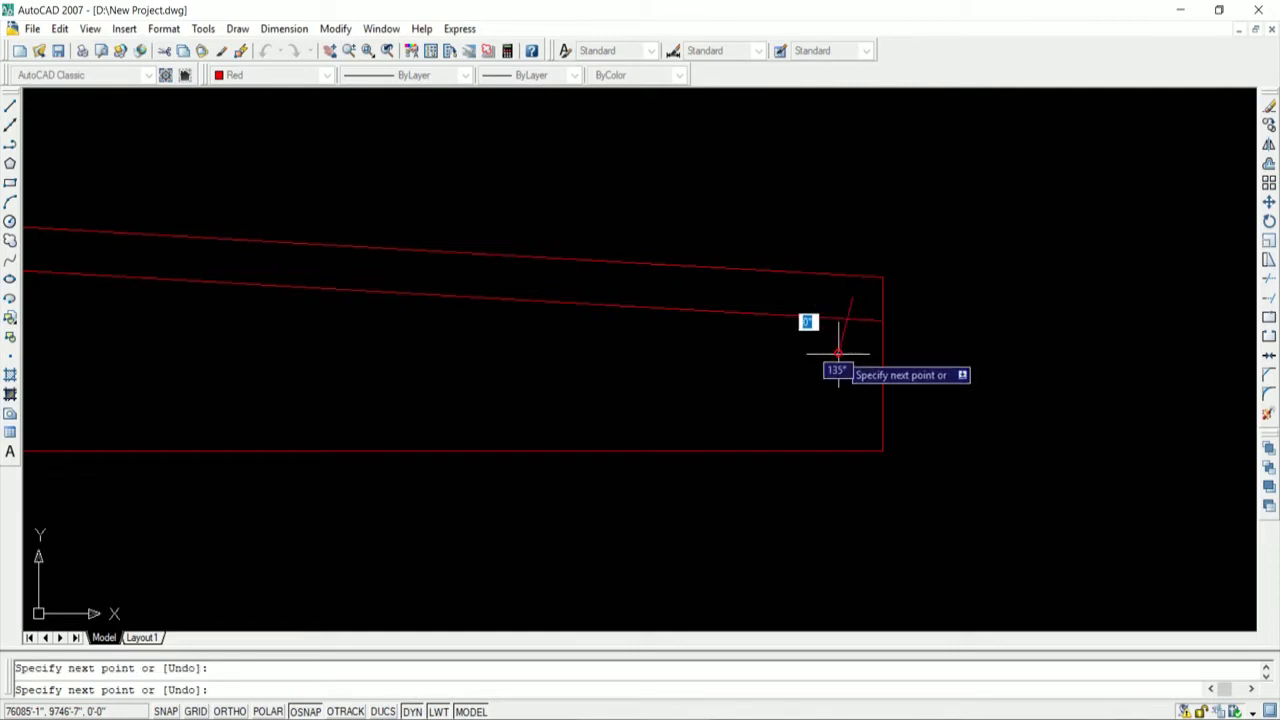
key("Return")
type("tr")
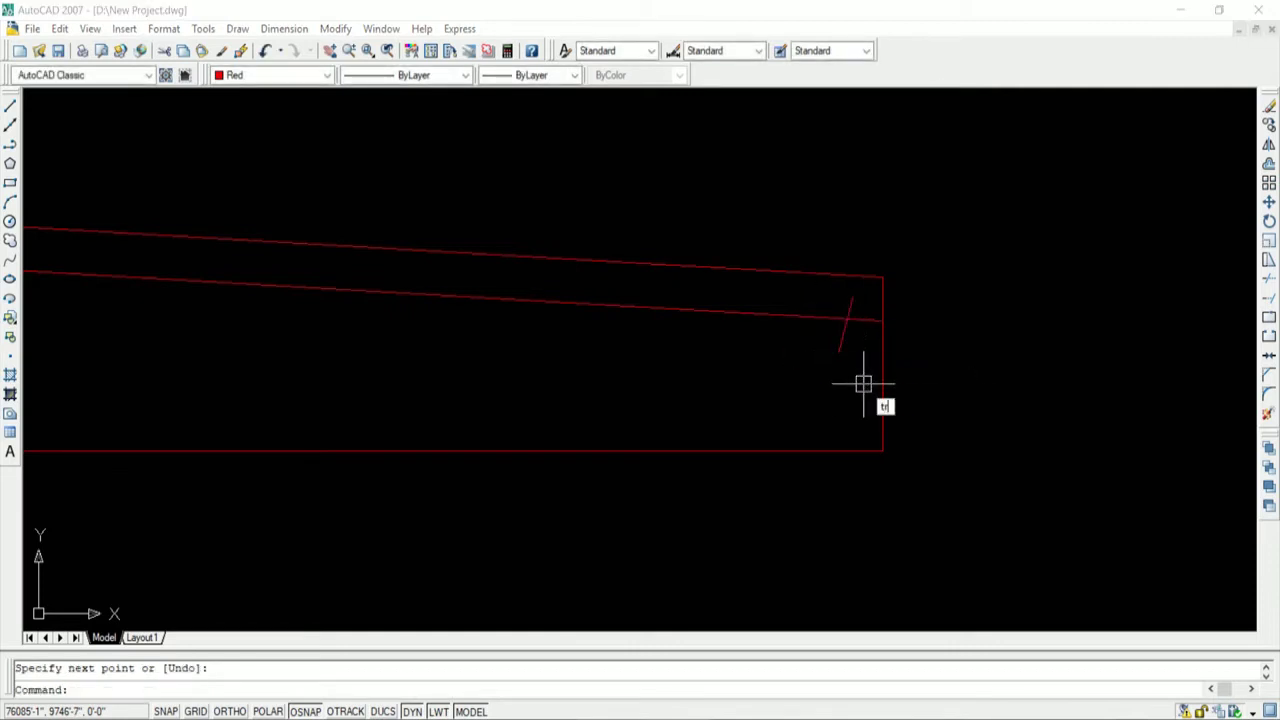
Step: Trim the inner sloped line at the helper line, then delete the helper
key("Return")
key("Return")
left_click(866, 322)
key("Return")
left_click(849, 343)
left_click(884, 352)
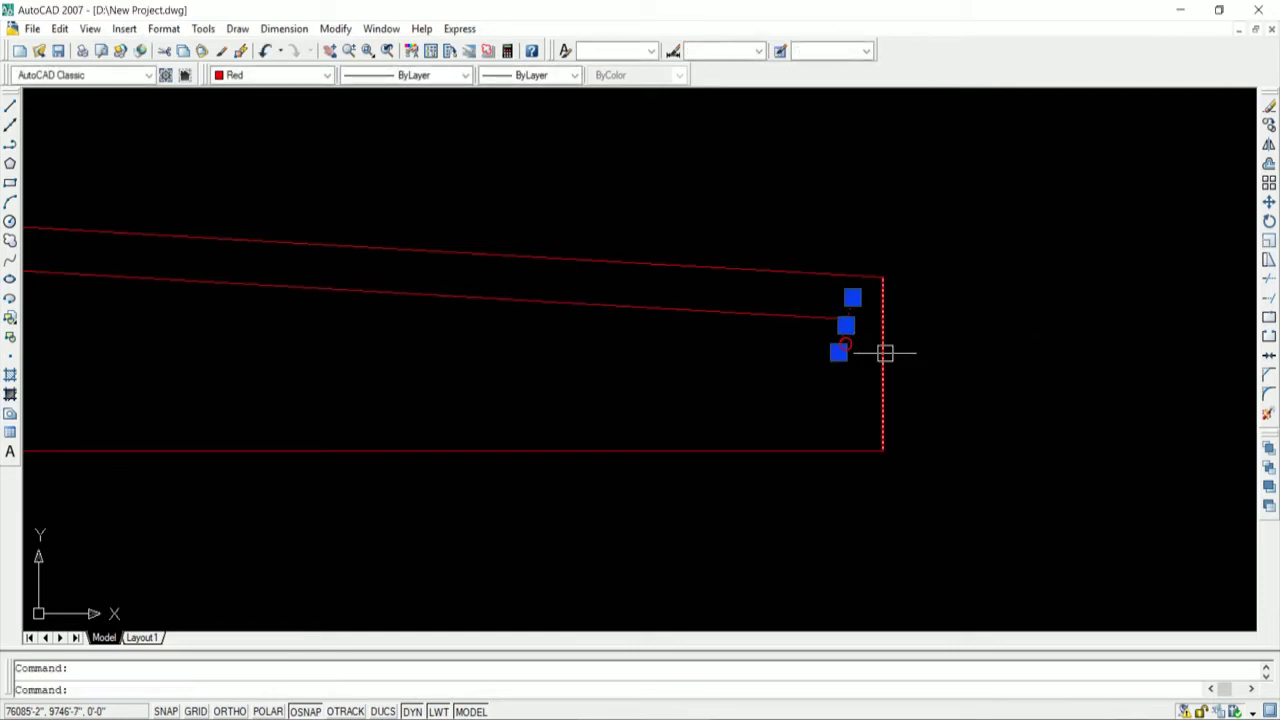
key("Delete")
scroll(903, 365, "down", 3)
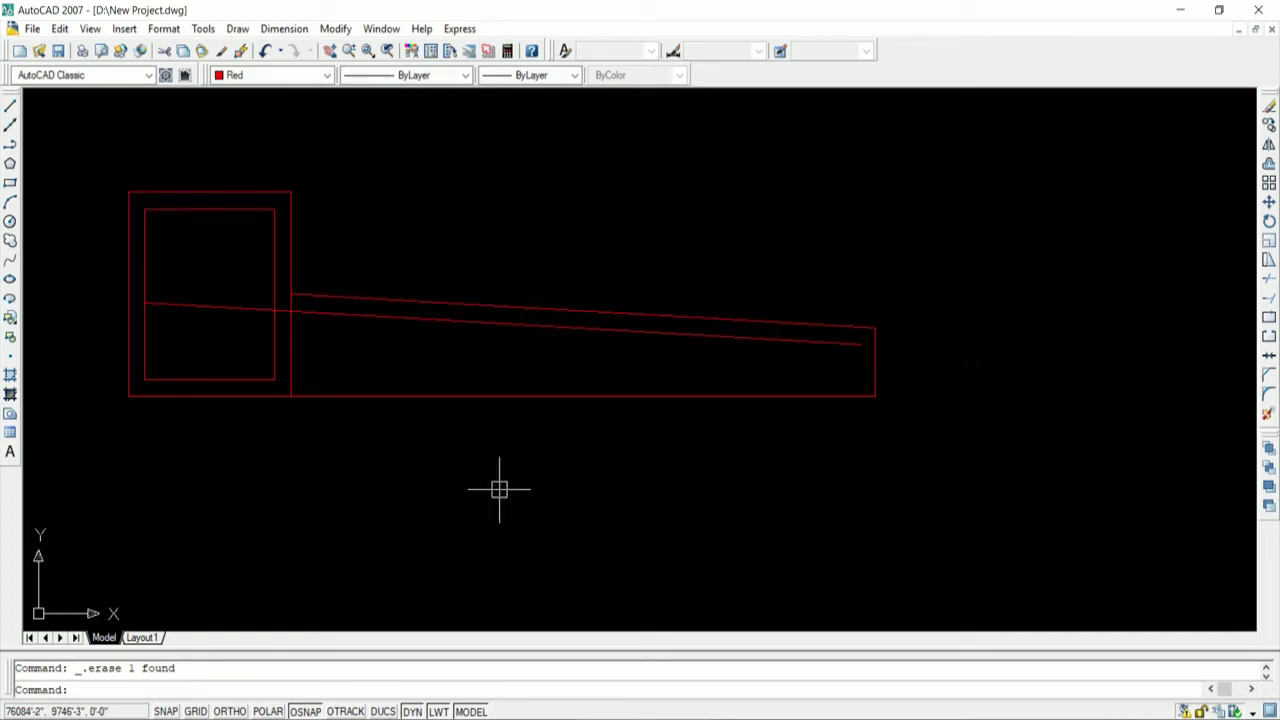
scroll(568, 390, "down", 2)
scroll(398, 370, "up", 2)
Step: Trim the column's right edge segment that lies inside the slab
key("Escape")
type("tr")
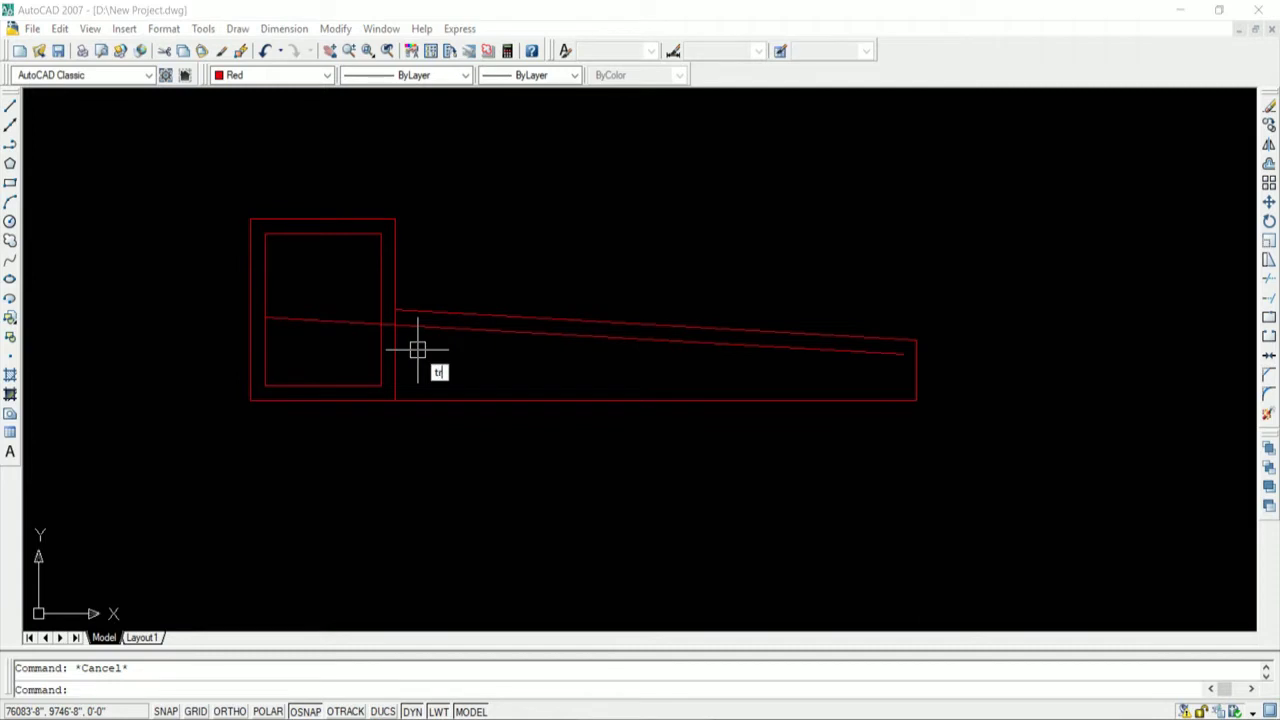
key("Return")
key("Return")
scroll(418, 350, "up", 3)
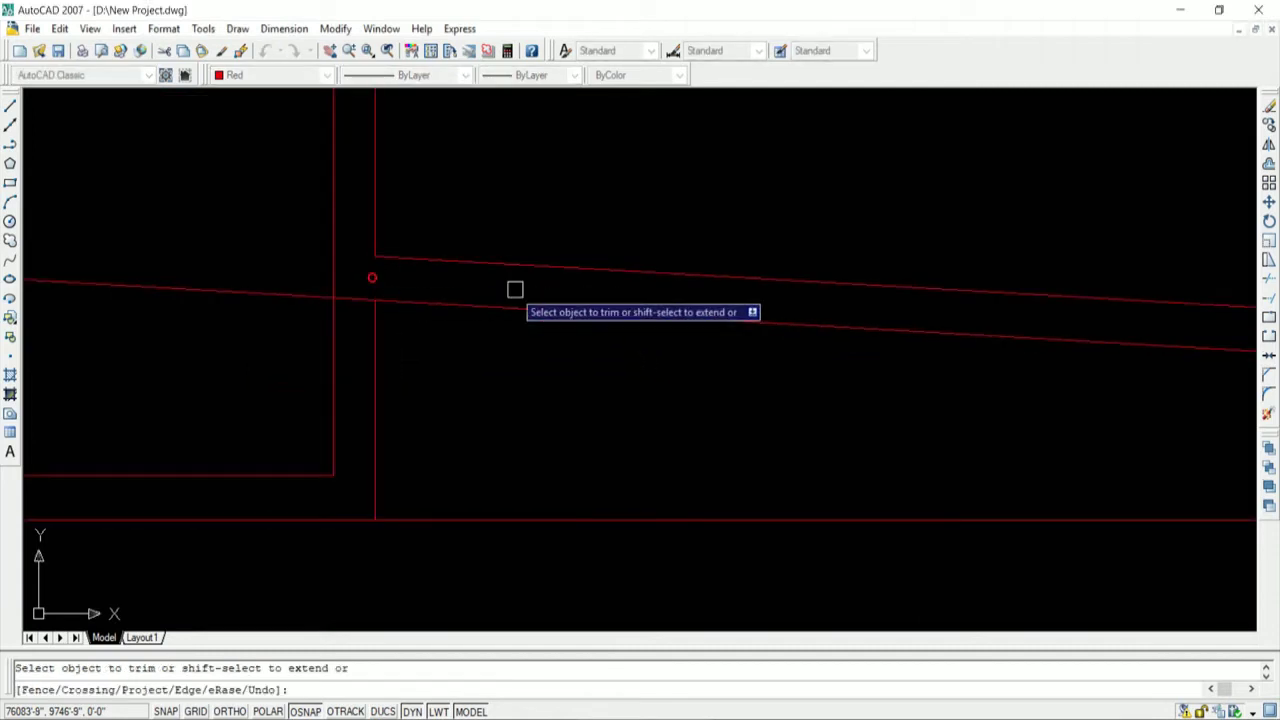
scroll(514, 289, "down", 1)
scroll(440, 428, "up", 2)
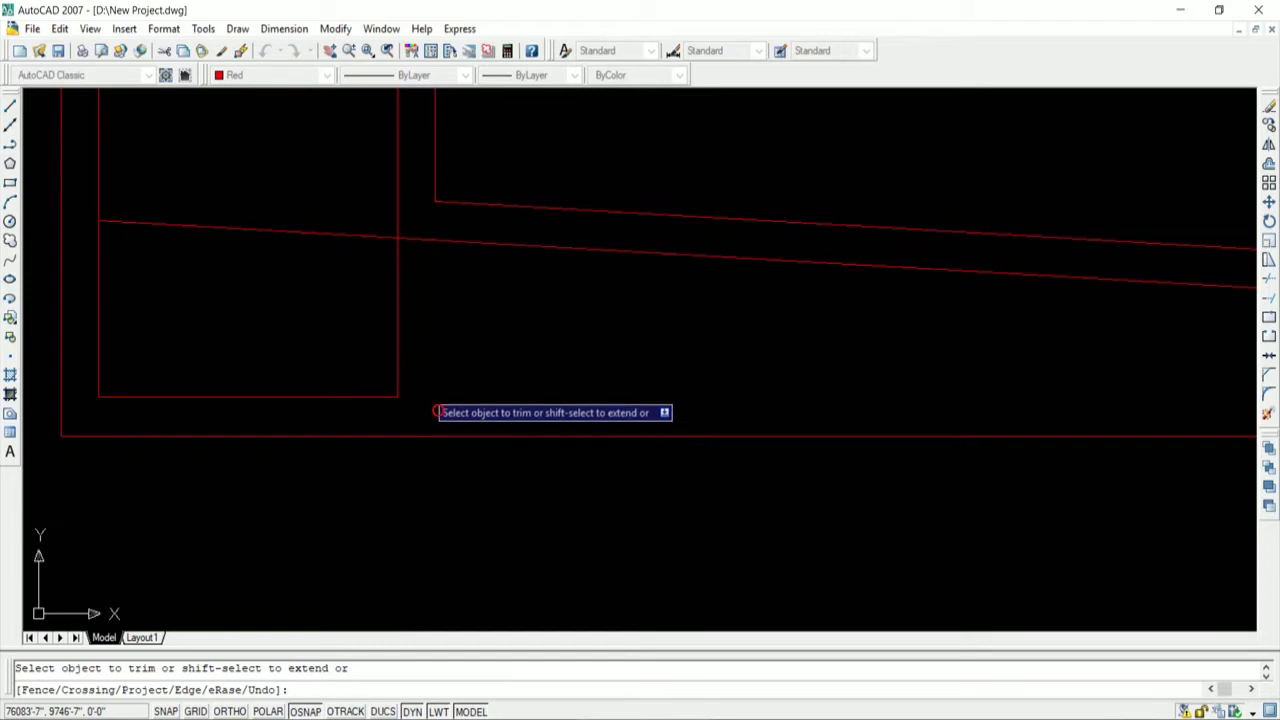
scroll(450, 405, "down", 4)
scroll(537, 383, "down", 2)
scroll(557, 368, "up", 2)
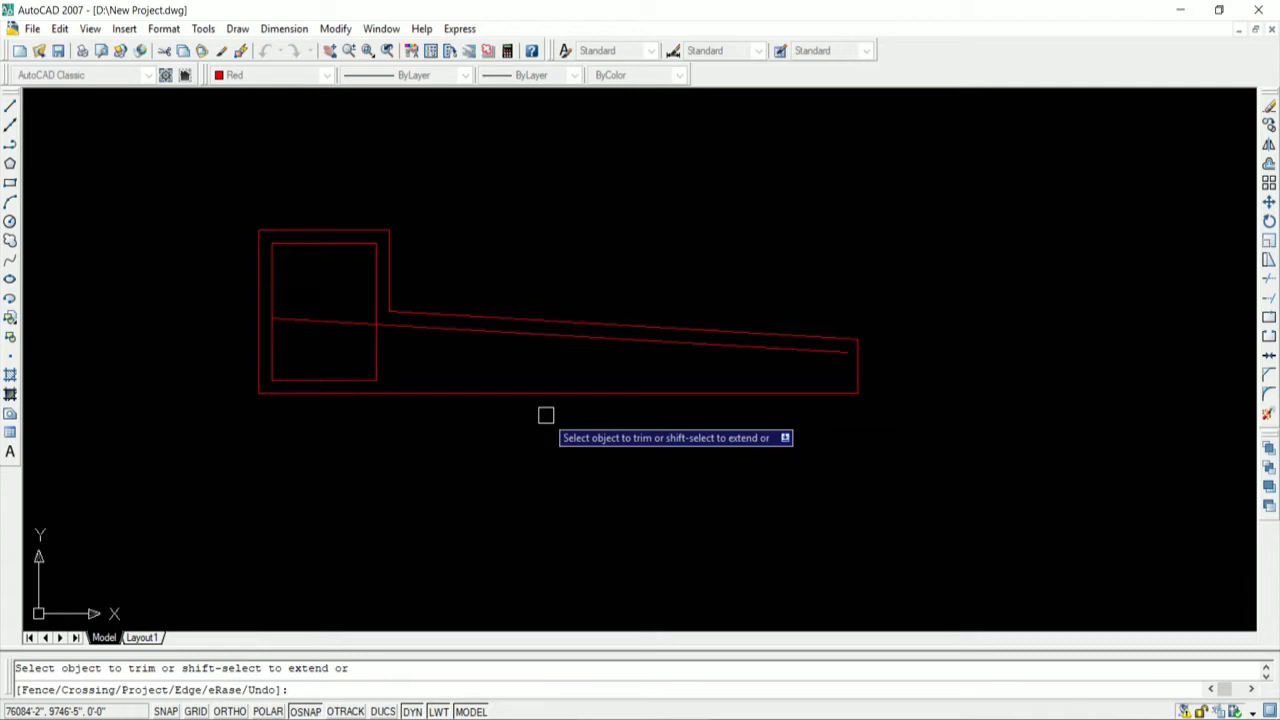
scroll(386, 320, "down", 1)
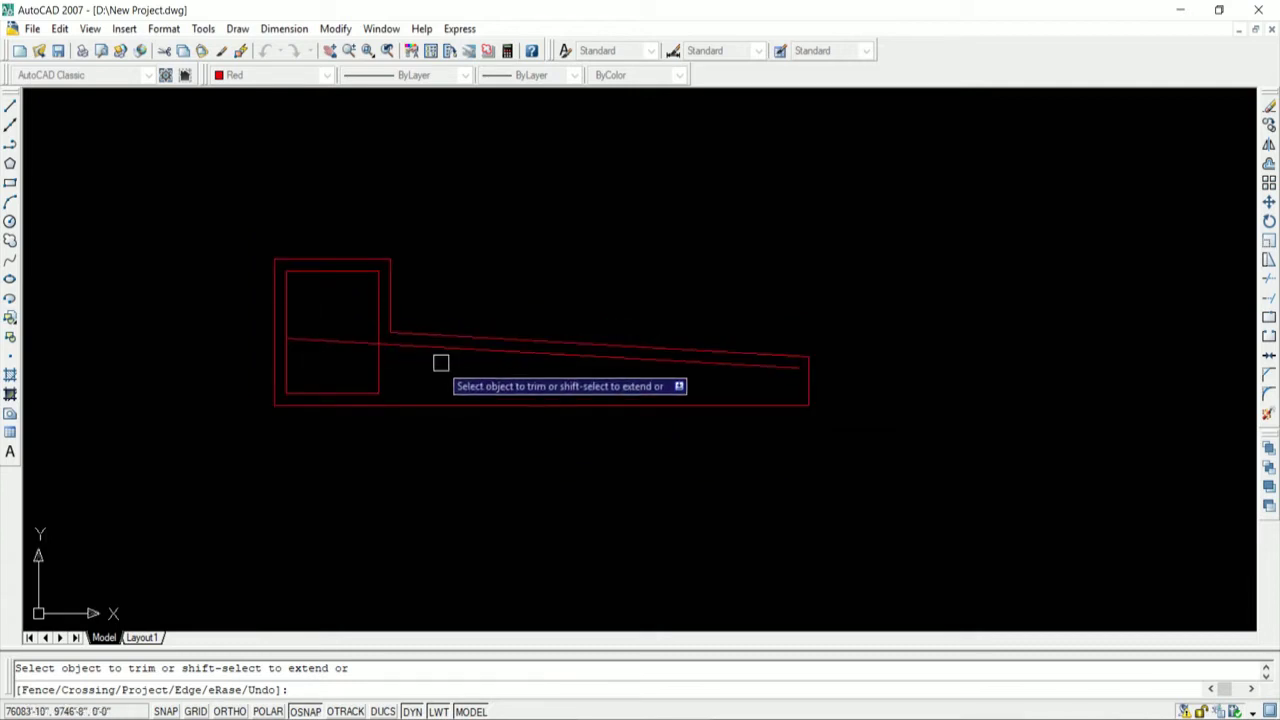
key("Escape")
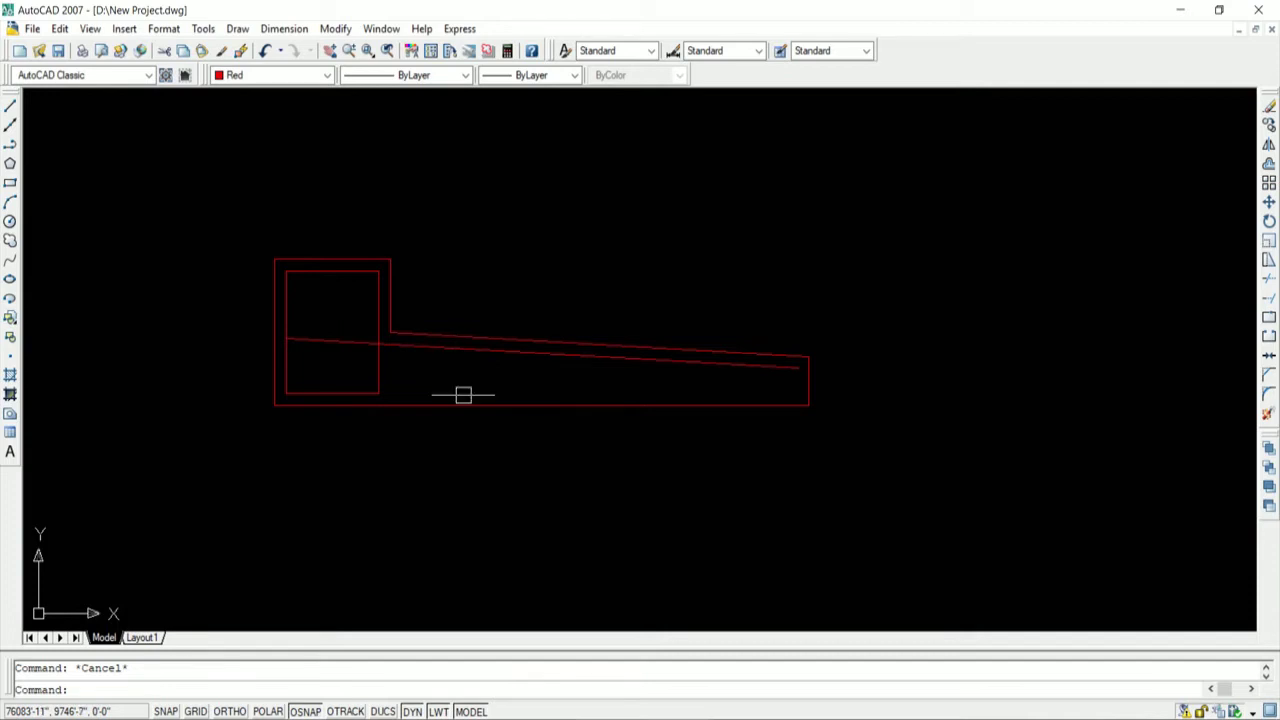
Step: Place a solid donut (inside diameter 0, outside 1) at the inner rectangle's top-left corner
type("do")
key("Return")
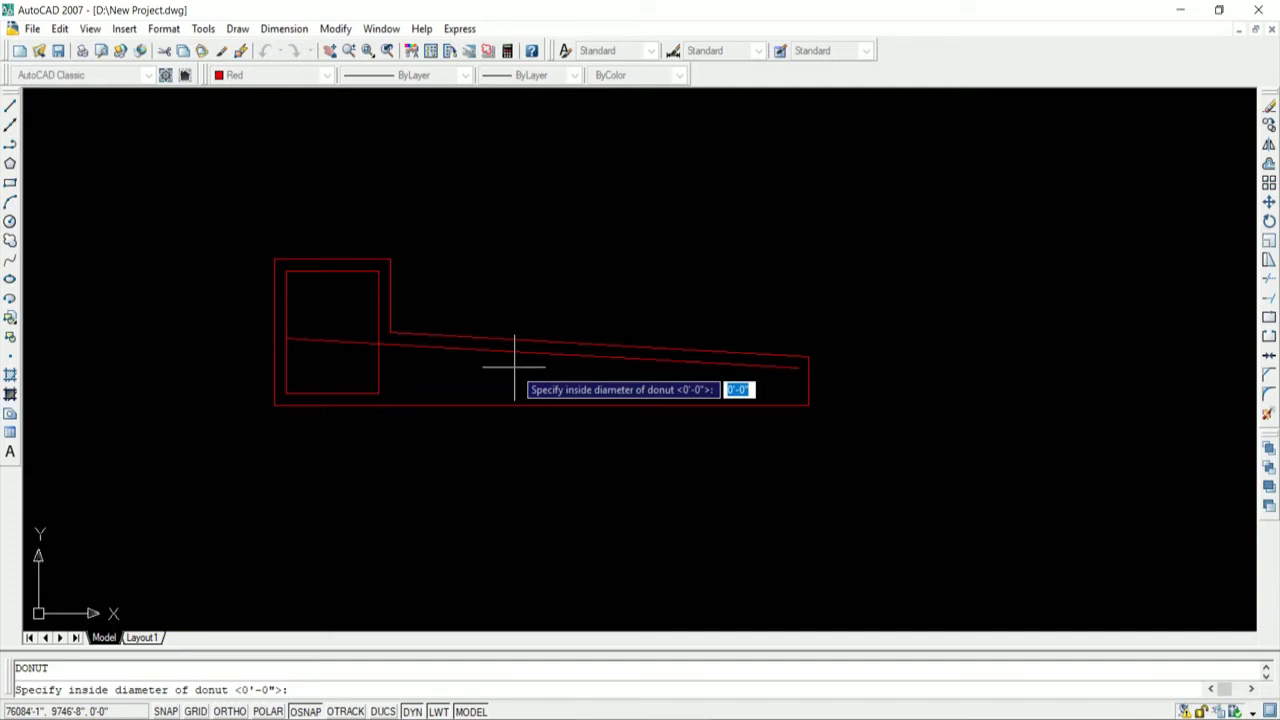
type("0")
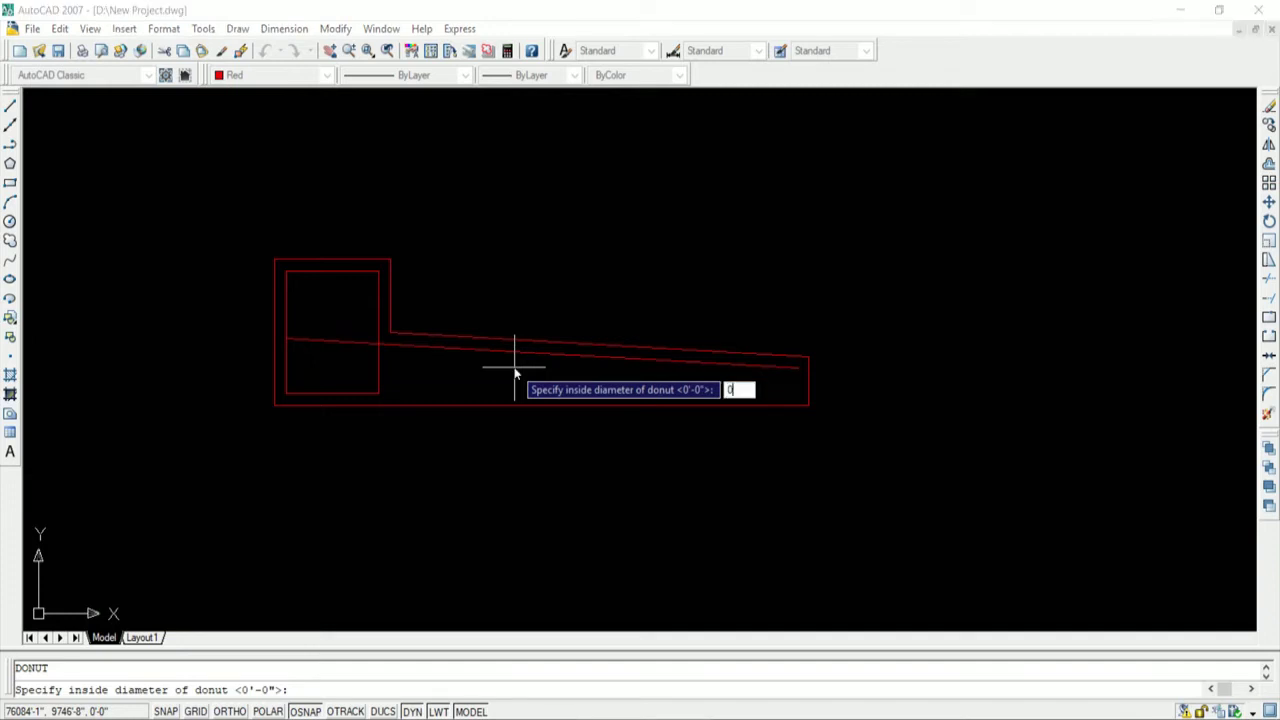
key("Return")
type("1")
key("Return")
scroll(300, 300, "up", 2)
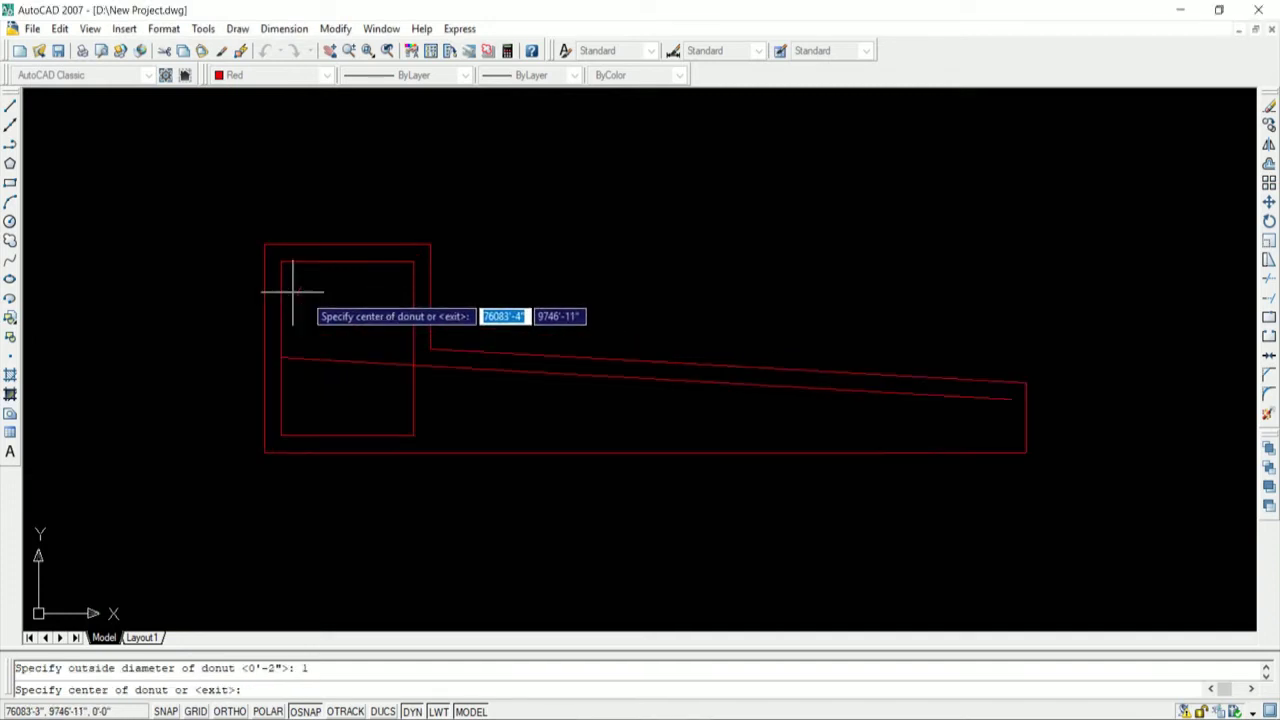
scroll(276, 280, "up", 1)
scroll(300, 278, "up", 3)
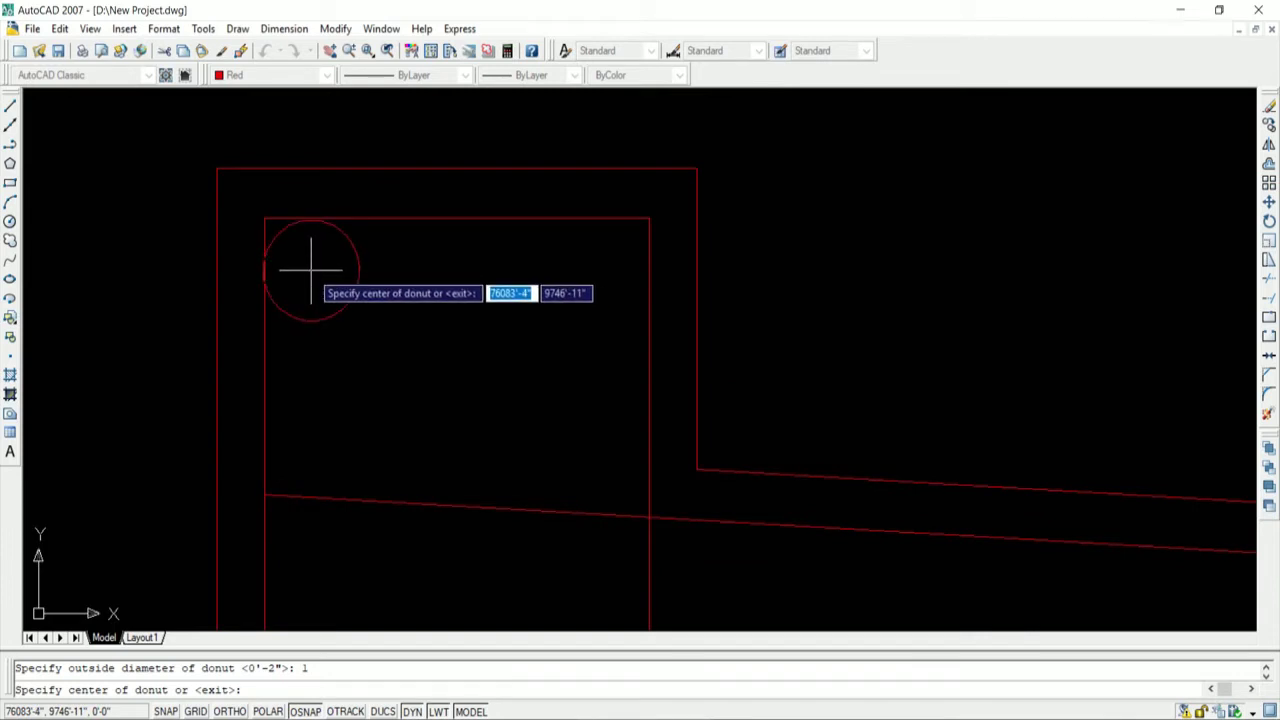
left_click(310, 267)
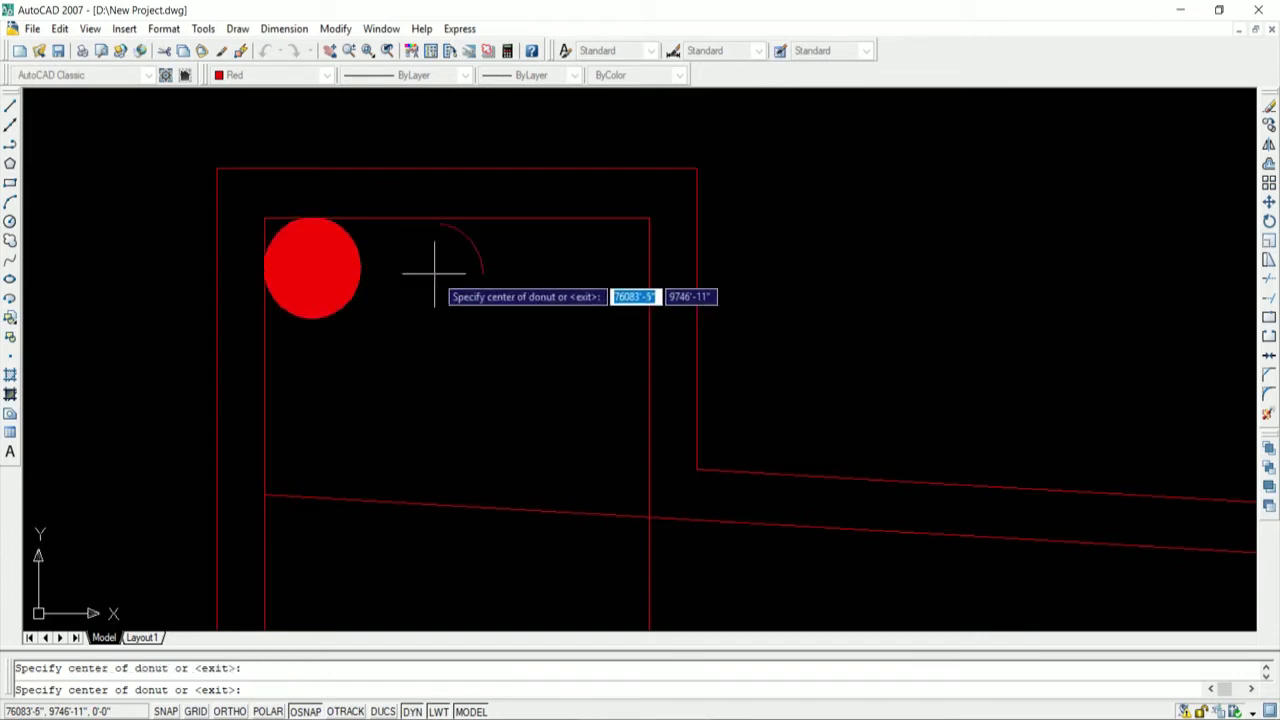
key("Return")
scroll(452, 262, "down", 4)
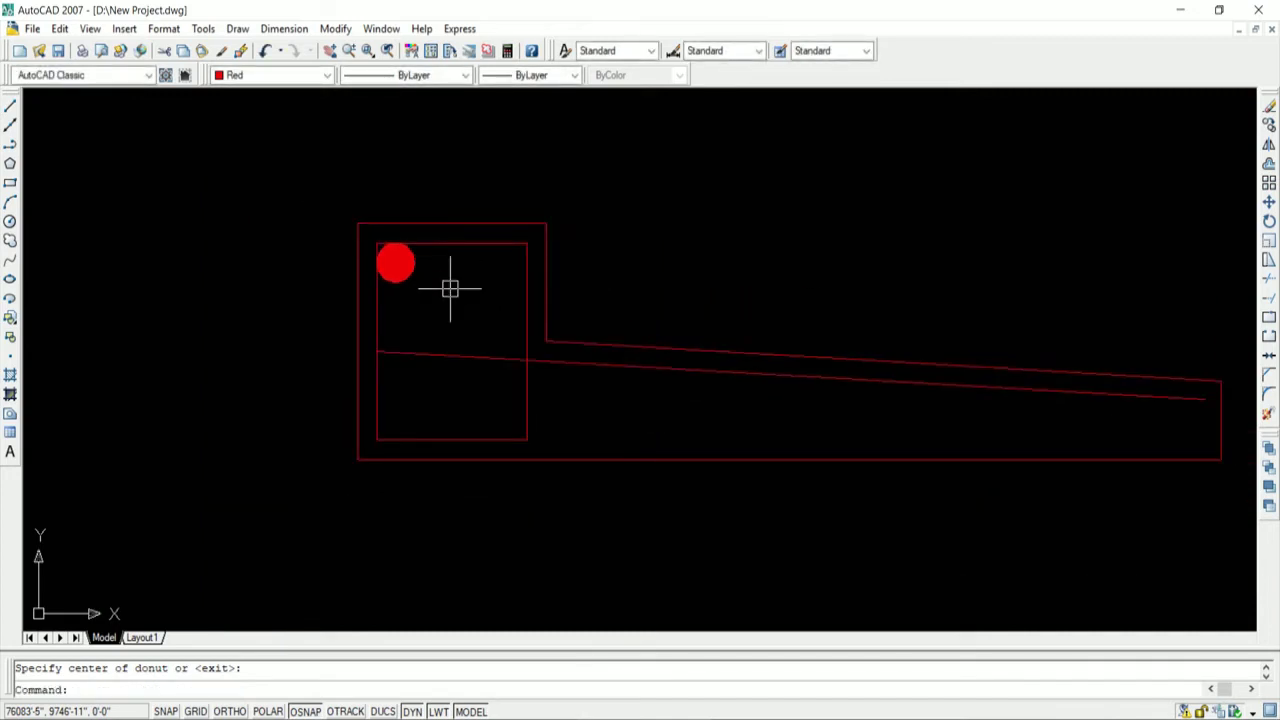
Step: Copy the dot from its centre to the top-right, bottom-left and bottom-right inner corners
type("cp")
key("Return")
left_click(395, 262)
key("Return")
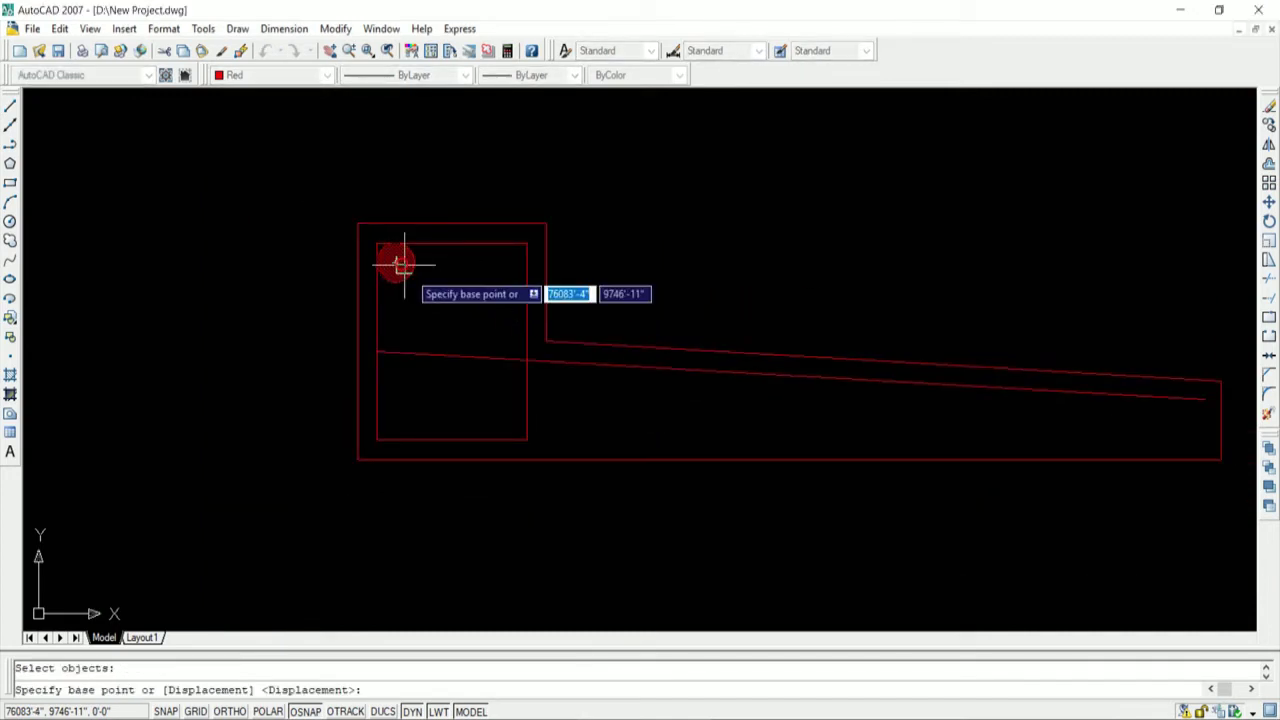
left_click(395, 262)
scroll(514, 259, "up", 3)
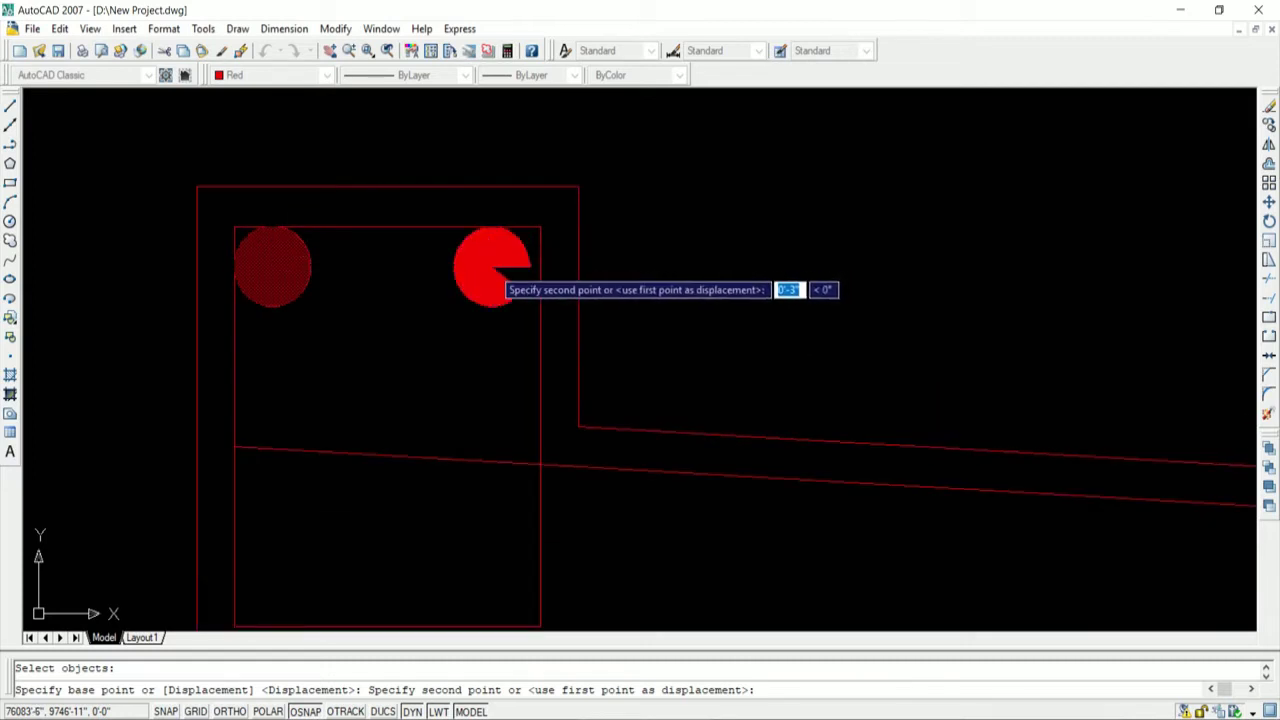
left_click(499, 266)
scroll(556, 190, "down", 3)
scroll(416, 345, "up", 3)
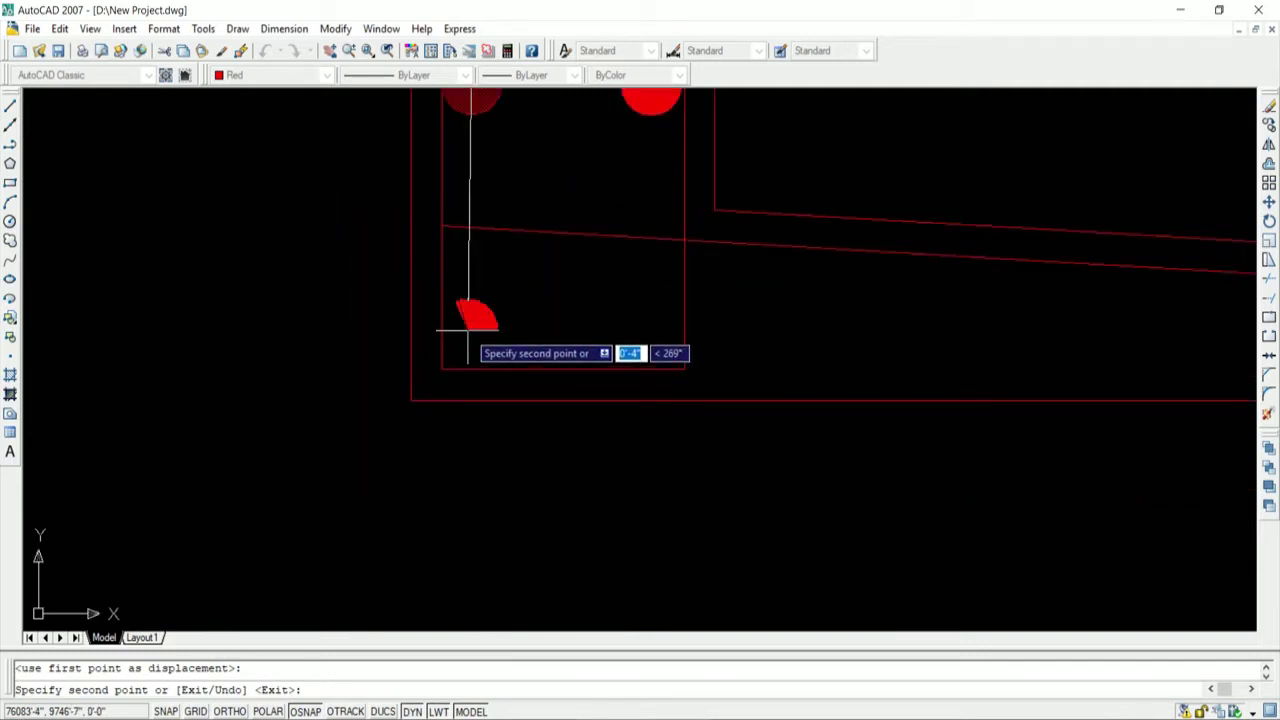
left_click(469, 333)
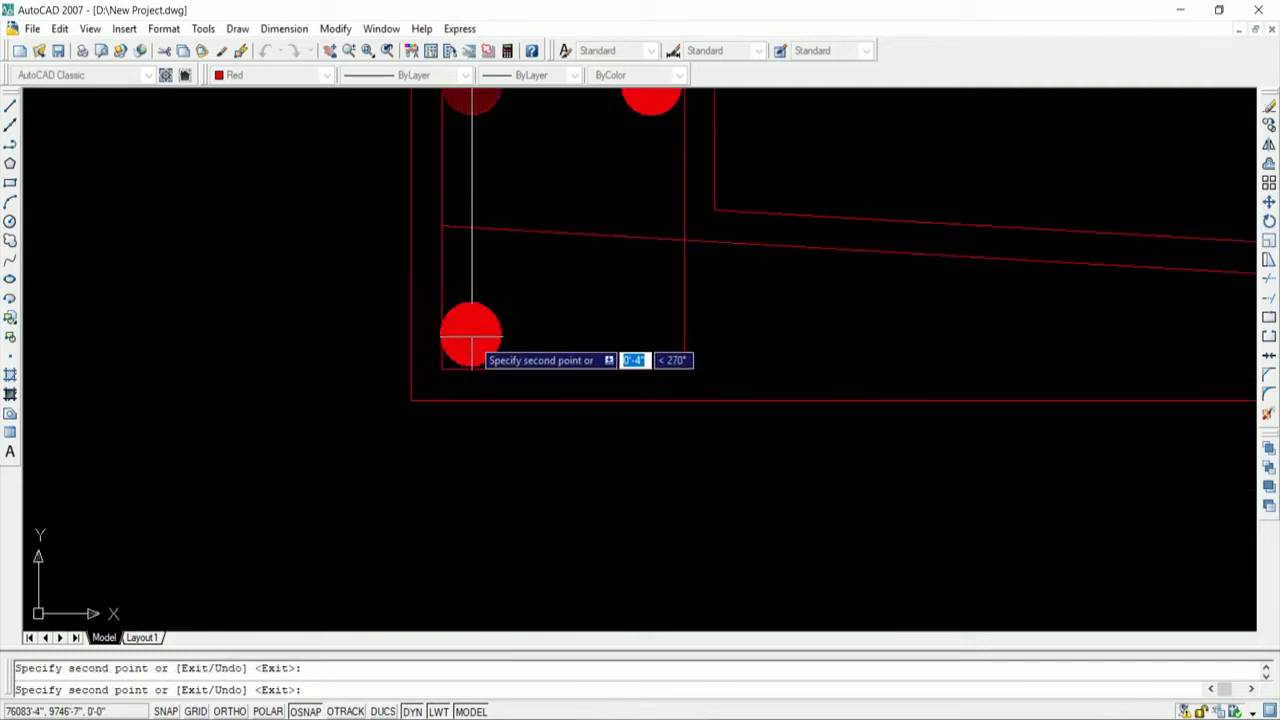
scroll(458, 350, "down", 3)
scroll(455, 358, "up", 4)
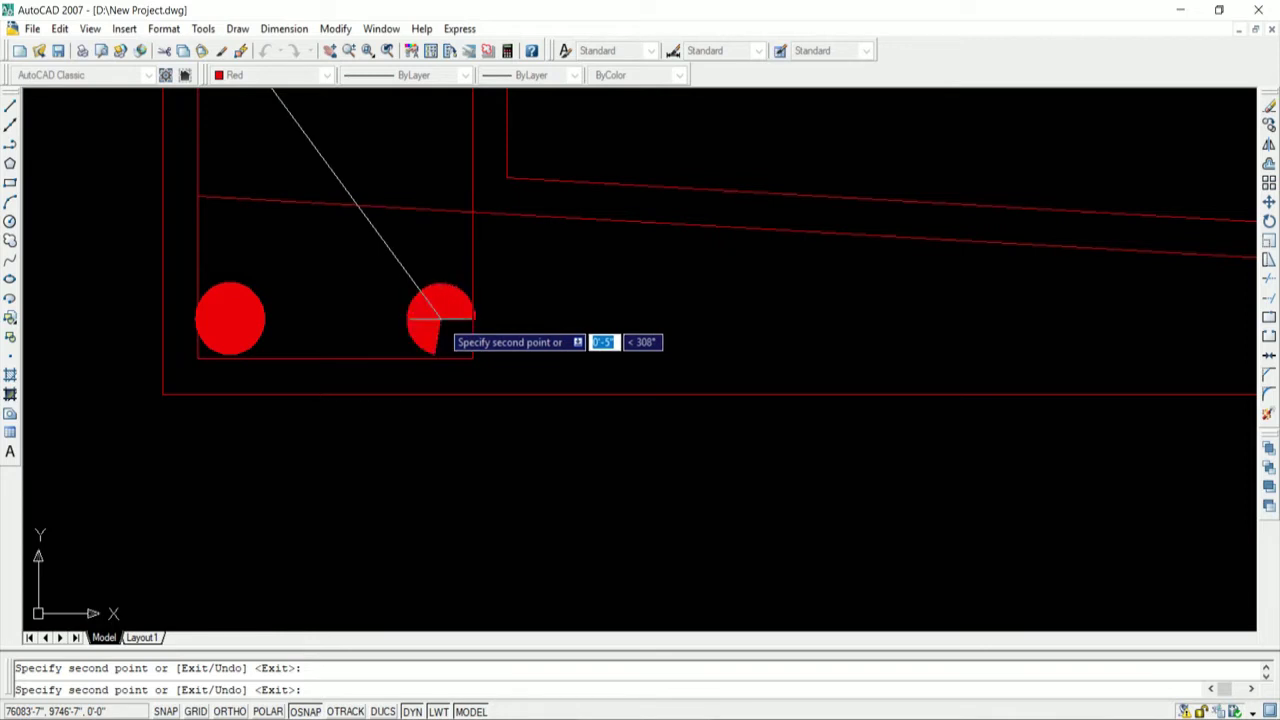
left_click(437, 318)
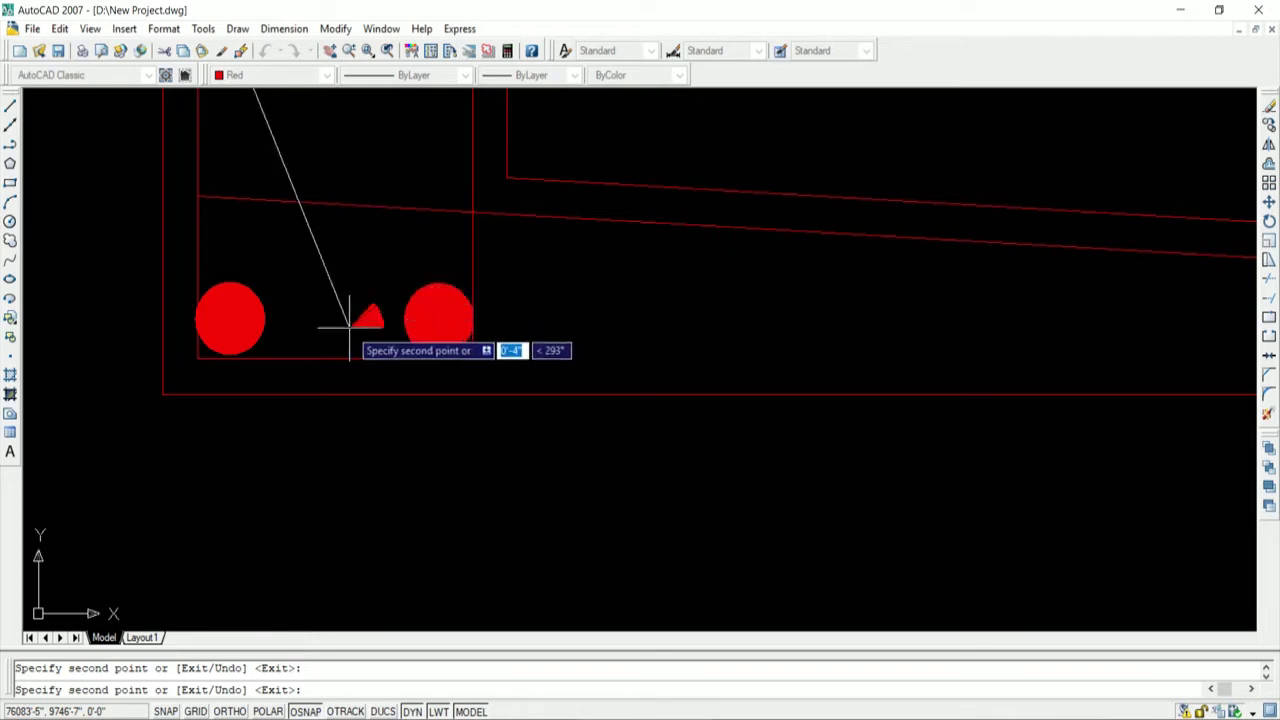
scroll(351, 337, "down", 3)
key("Return")
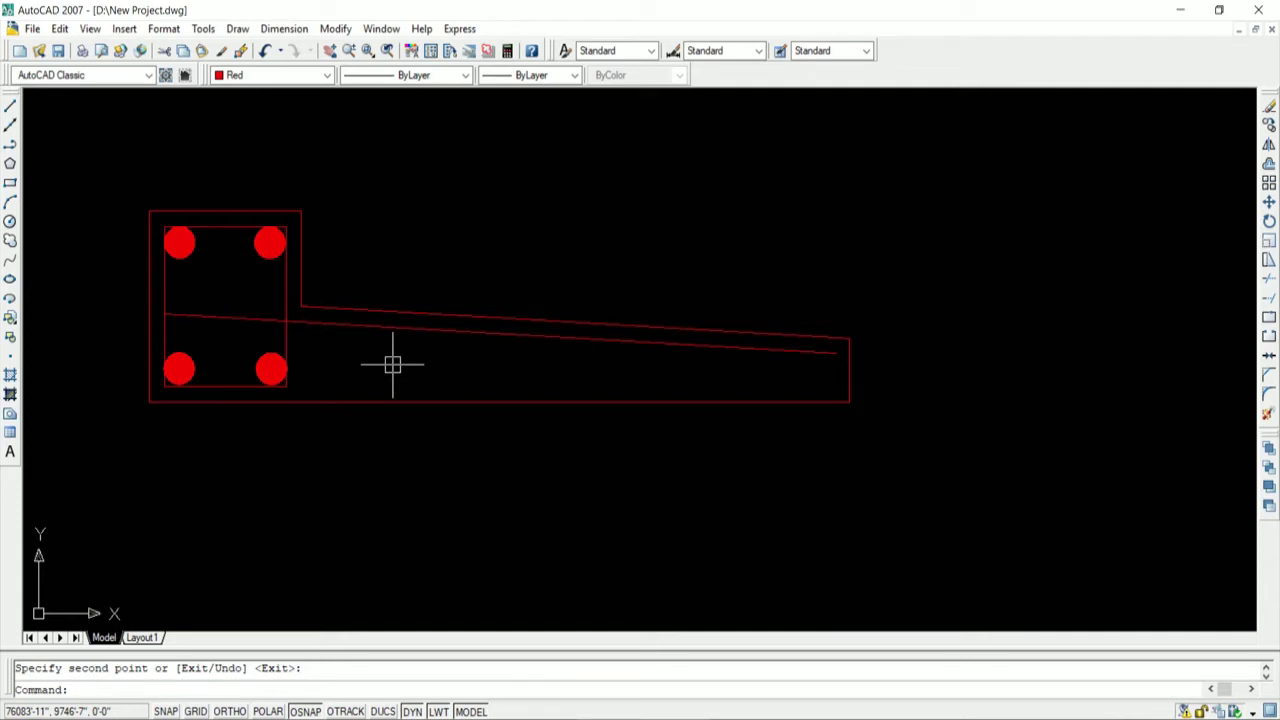
type("do")
Step: Place three solid 1-diameter donuts along the slab, from near the column to the tip
key("Return")
type("0")
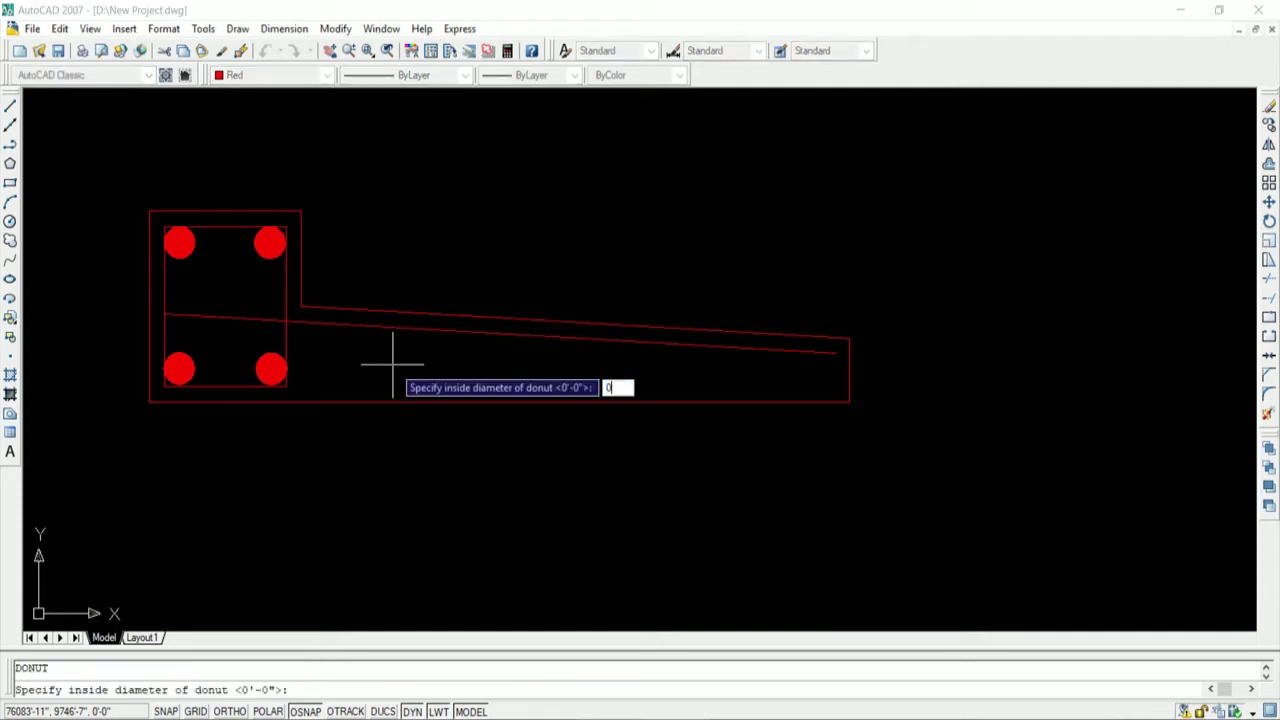
key("Return")
type("1")
key("Return")
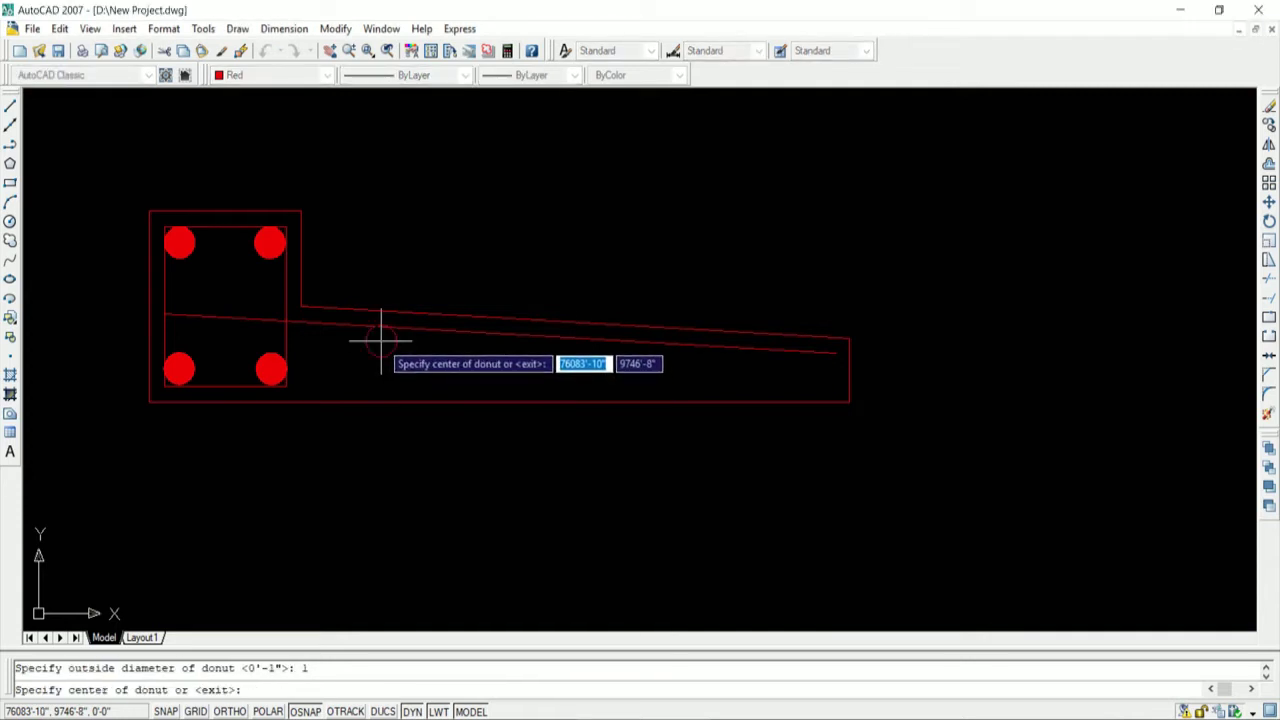
left_click(381, 342)
left_click(566, 353)
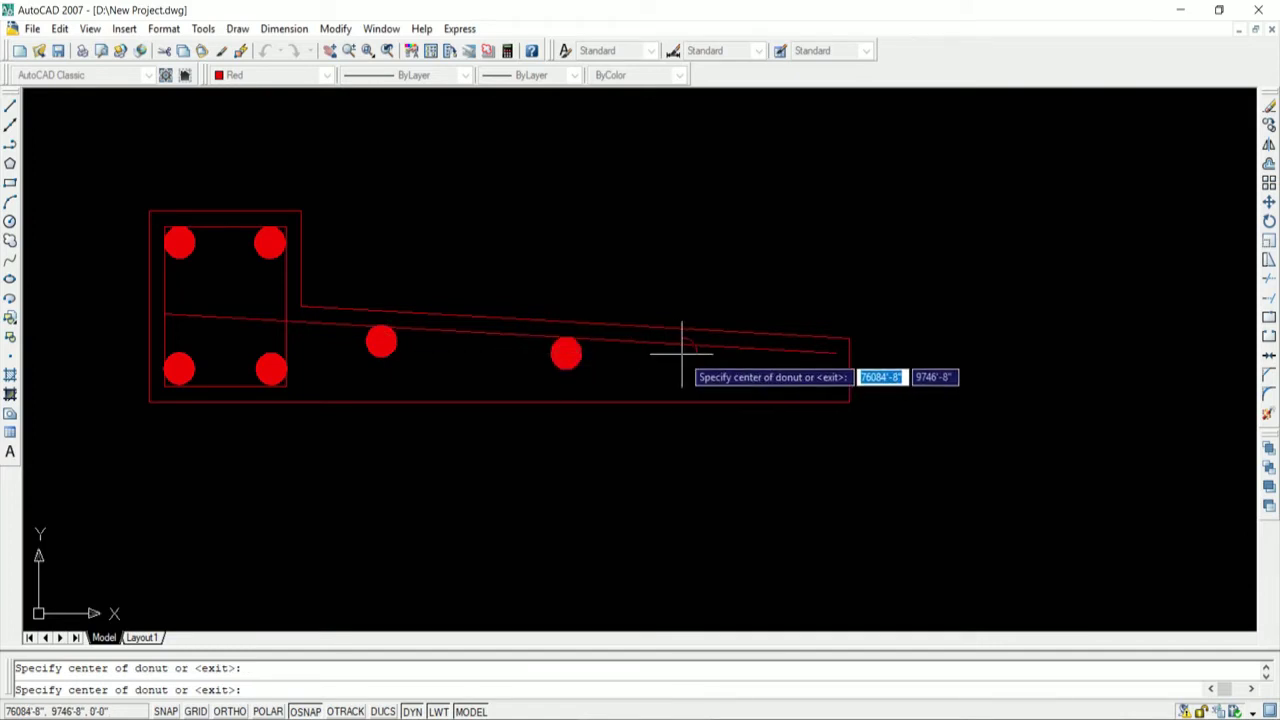
left_click(737, 357)
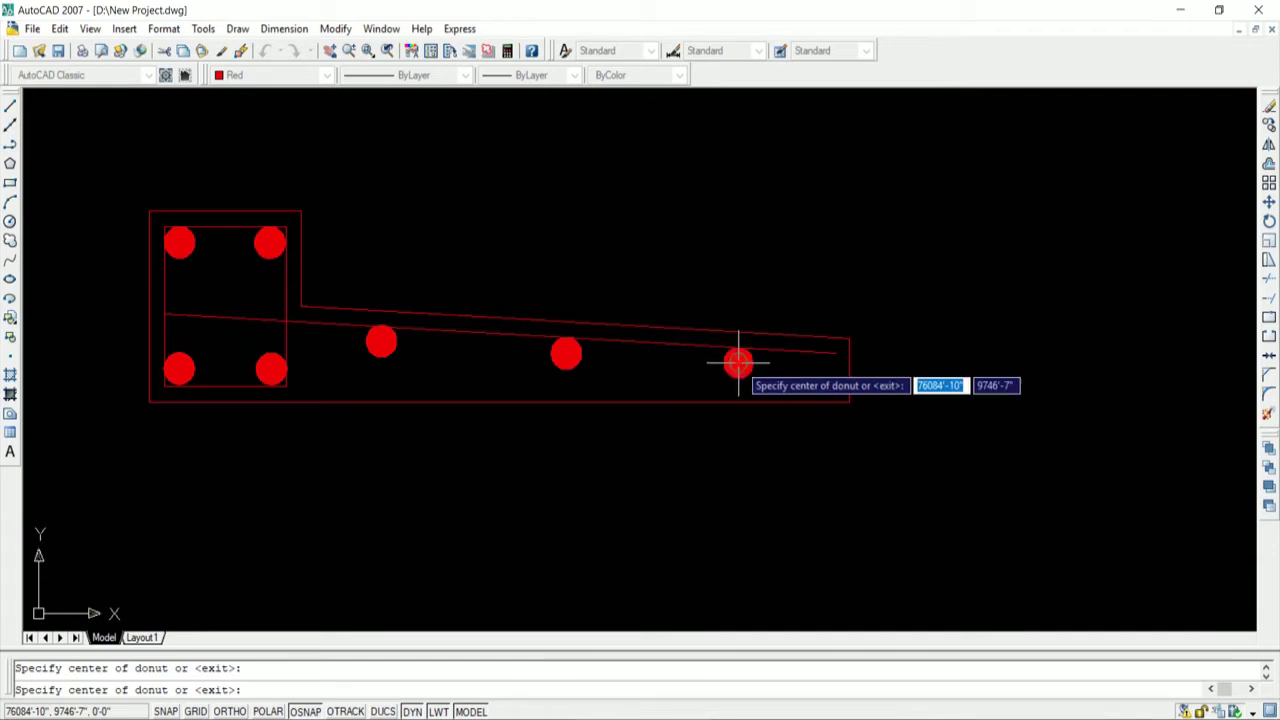
key("Return")
scroll(637, 412, "down", 4)
scroll(637, 412, "up", 3)
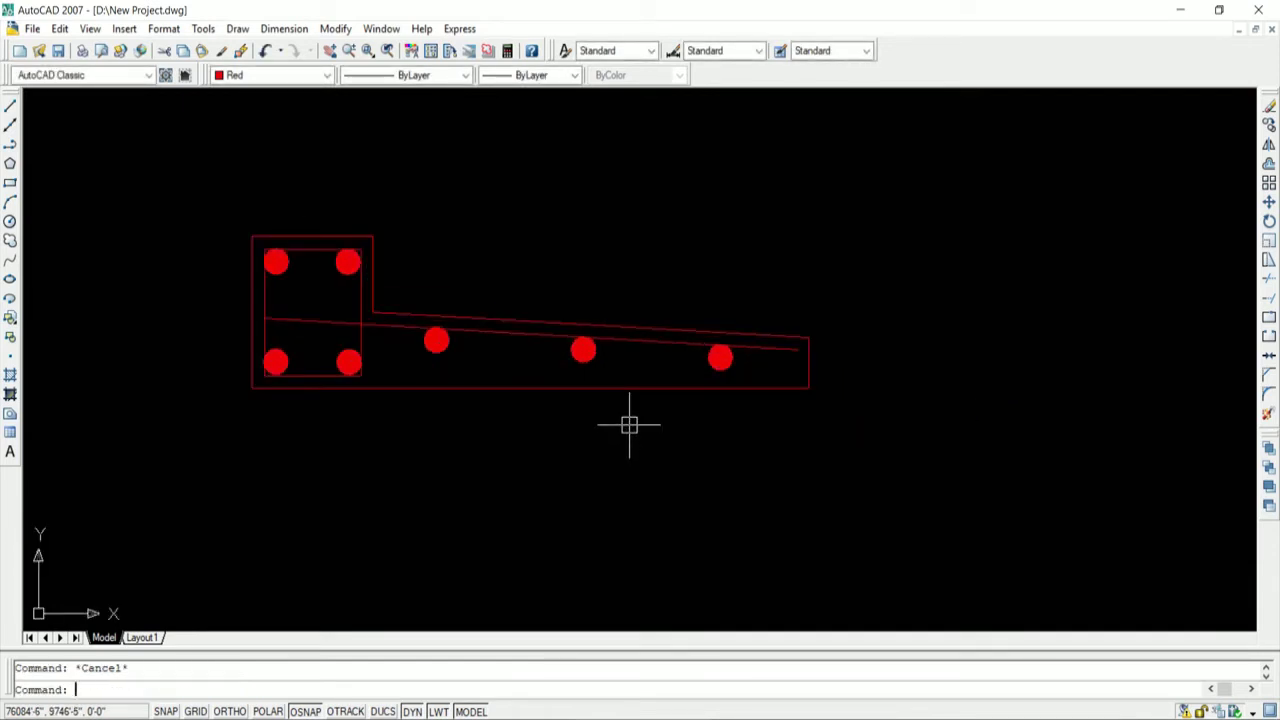
scroll(480, 380, "down", 2)
scroll(420, 337, "up", 3)
scroll(366, 286, "down", 4)
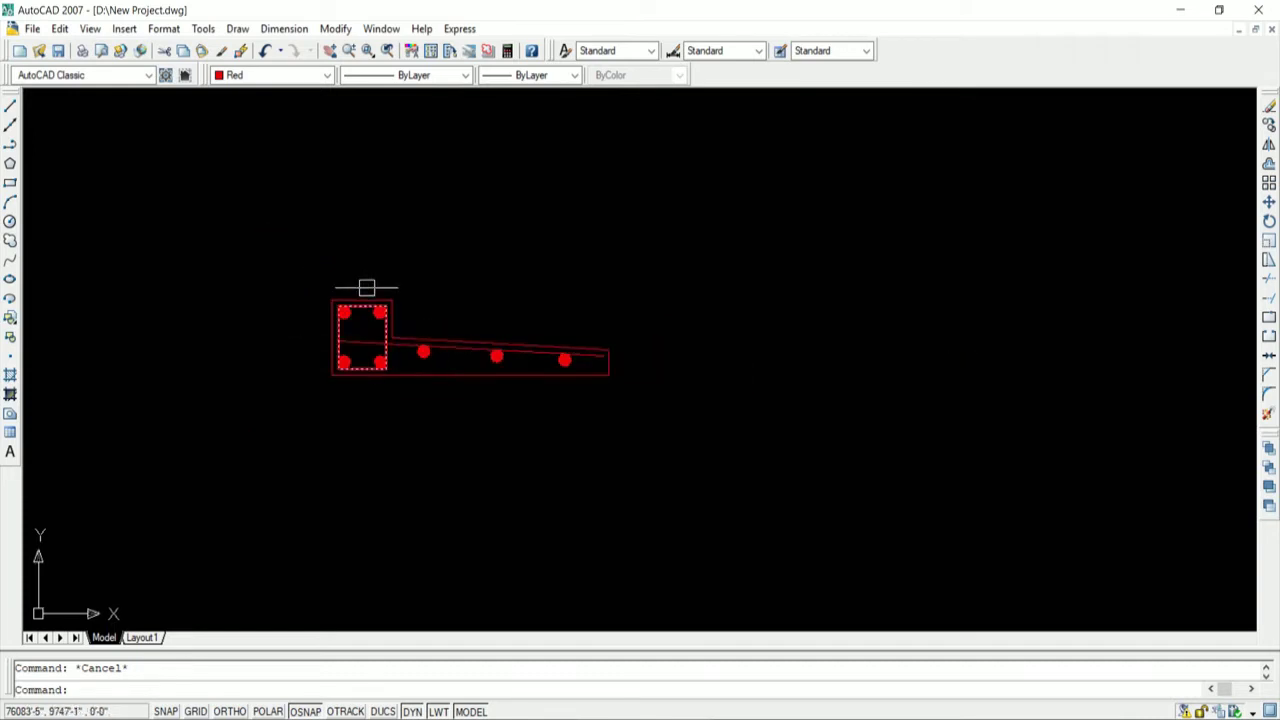
scroll(383, 341, "up", 3)
type("le")
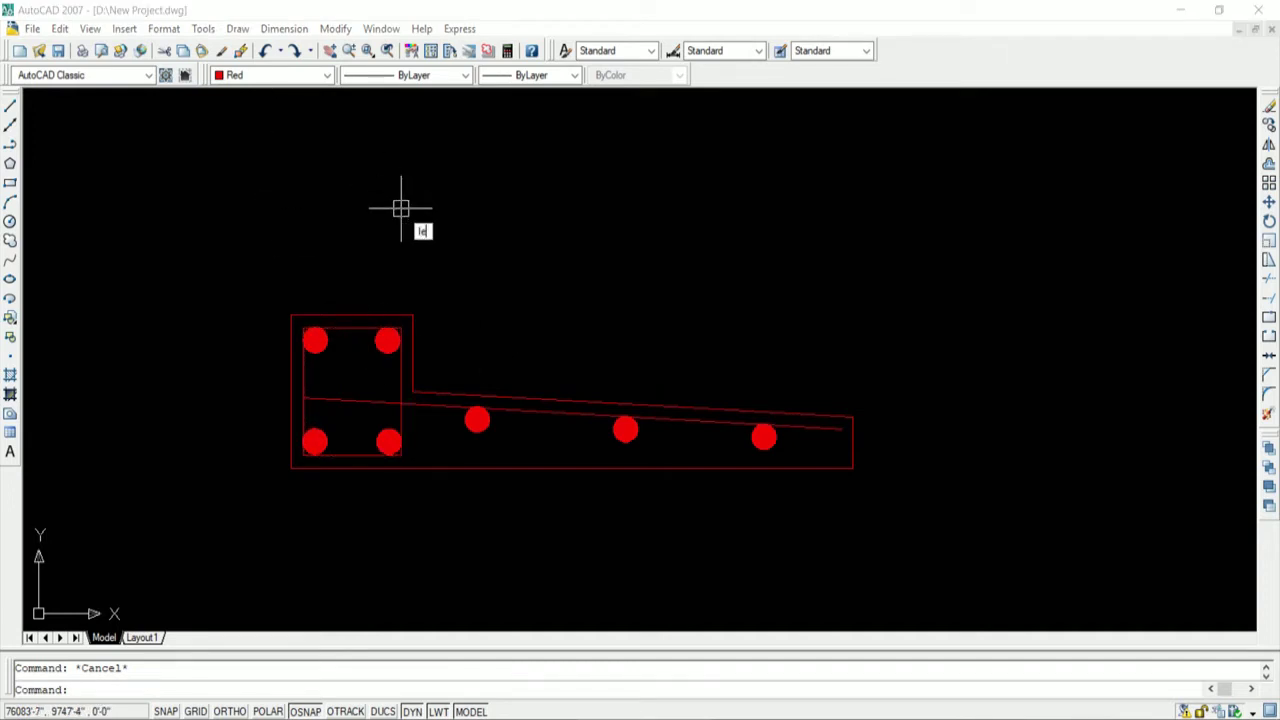
Step: Add a text-free quick leader from the top-left bar, bending up to a horizontal landing
key("Return")
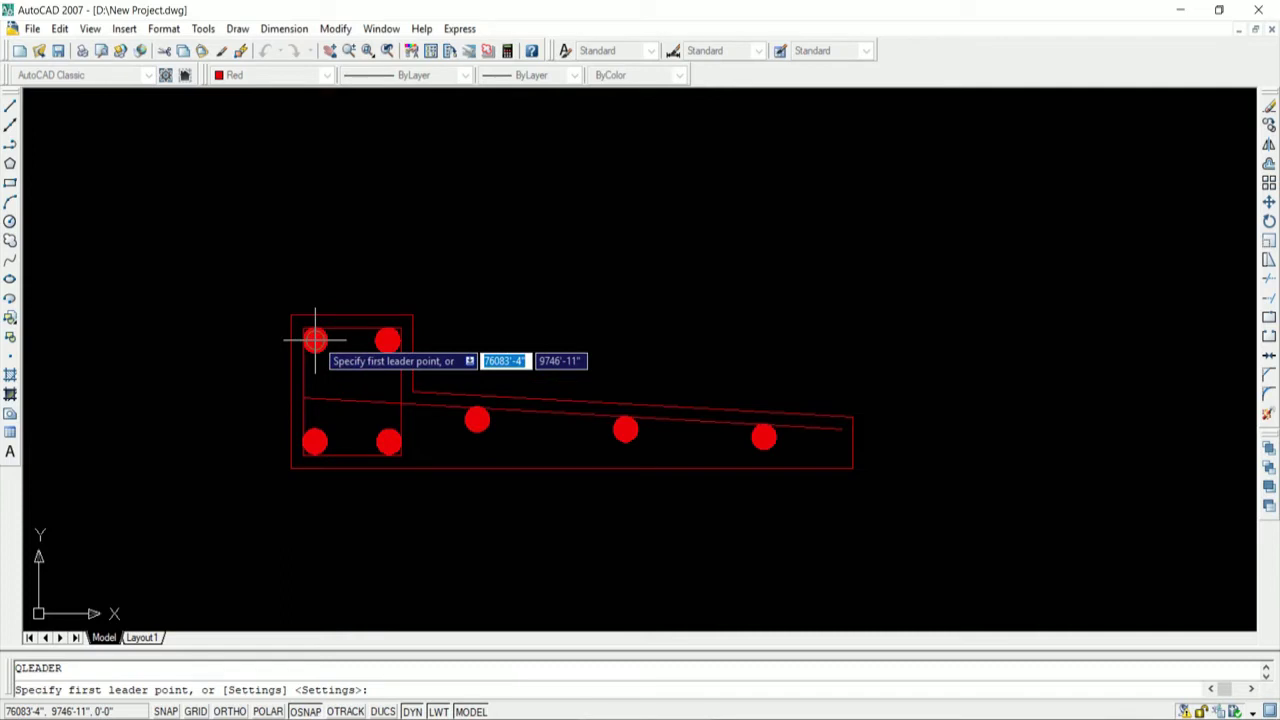
left_click(315, 340)
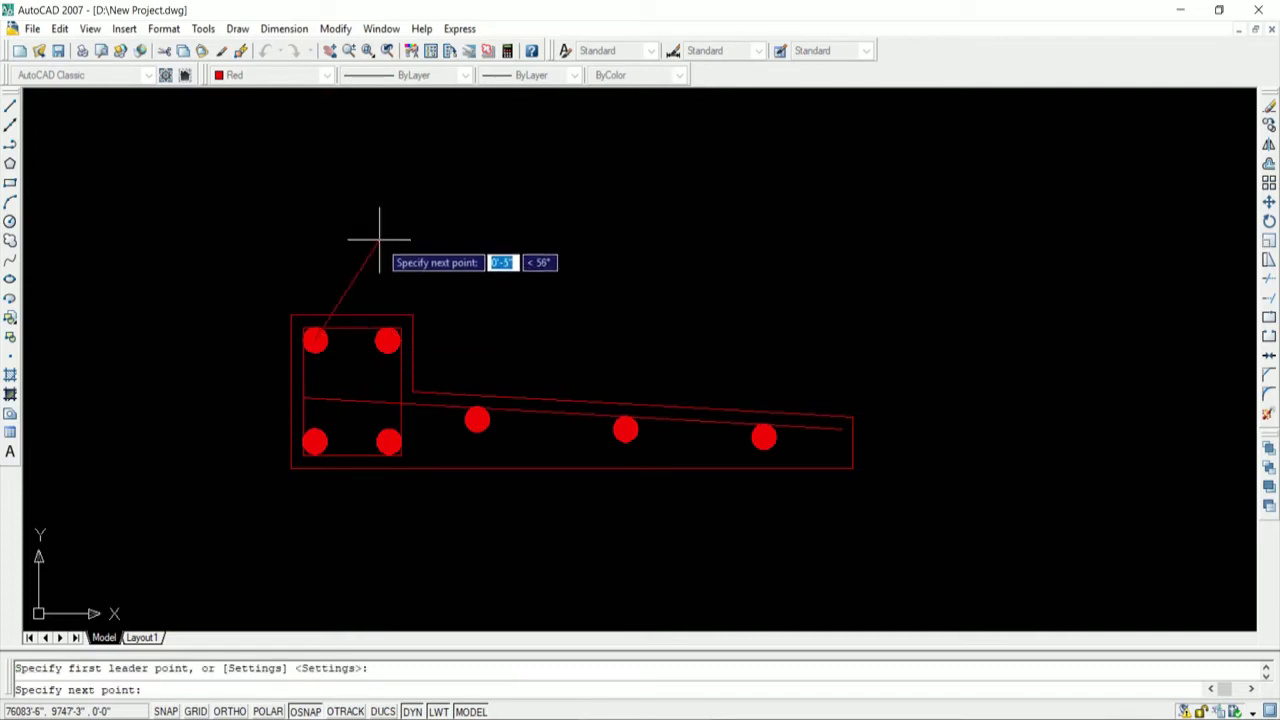
left_click(391, 225)
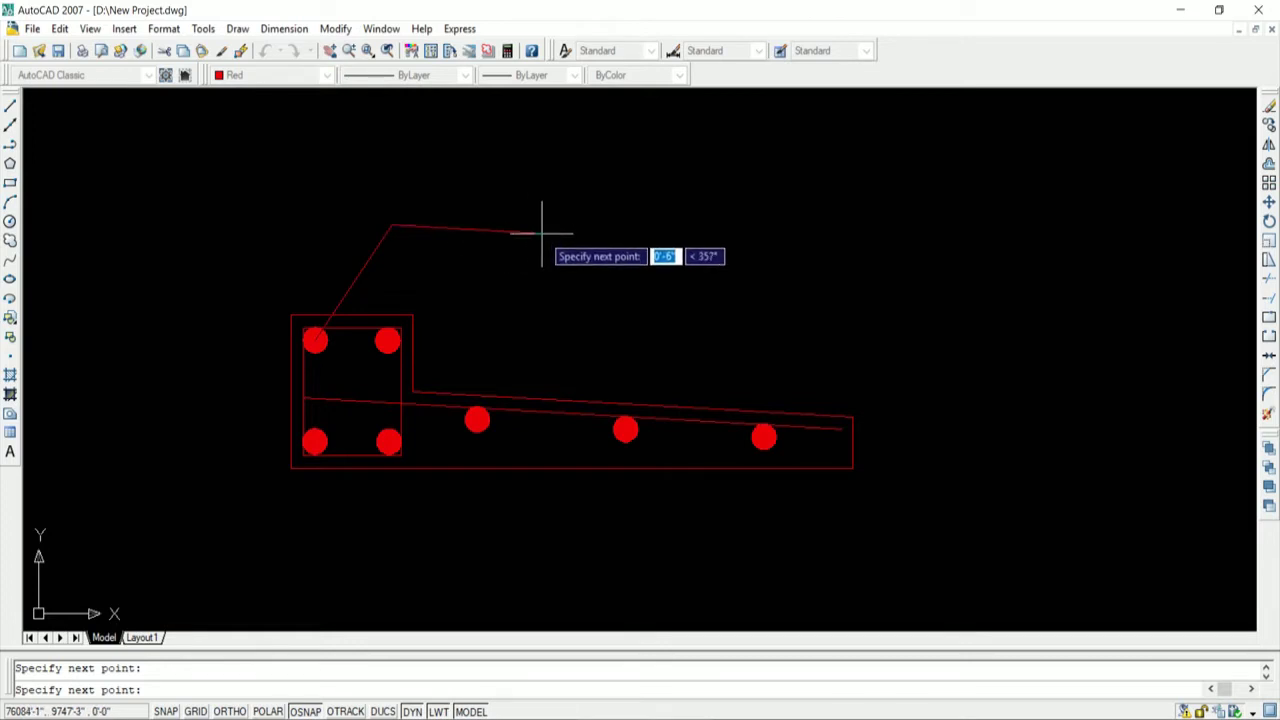
left_click(491, 237)
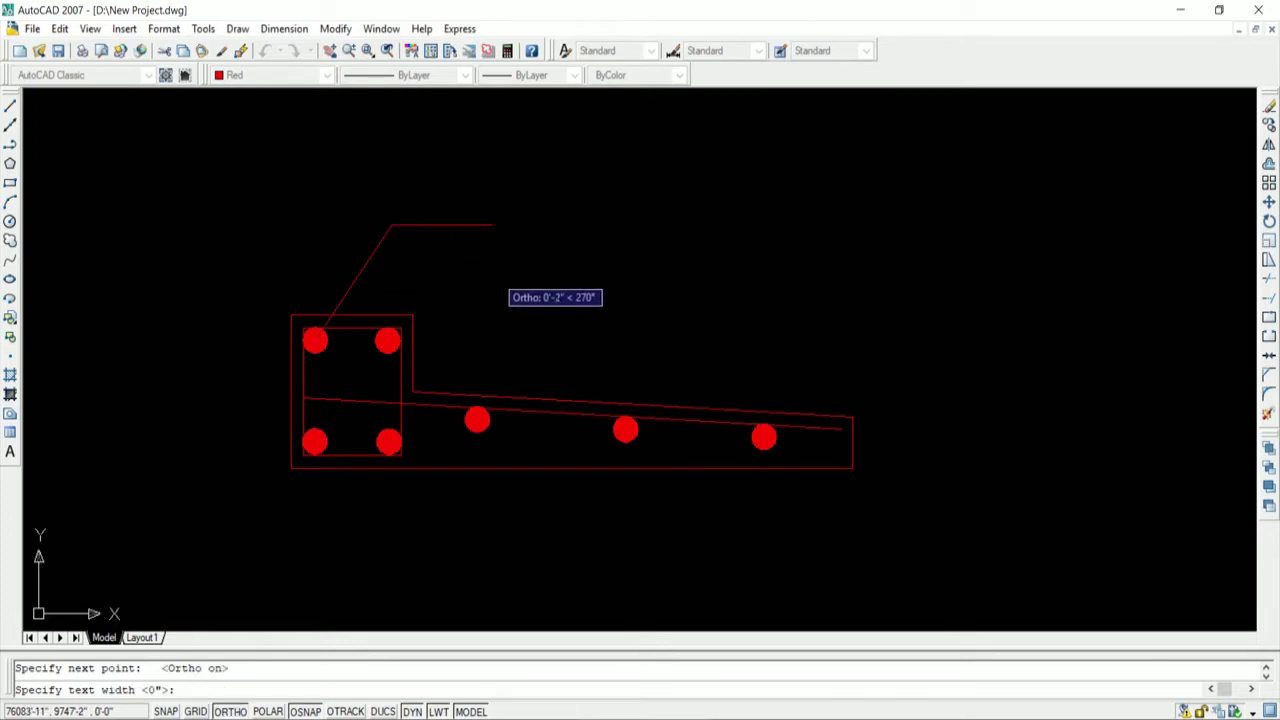
key("Return")
key("Escape")
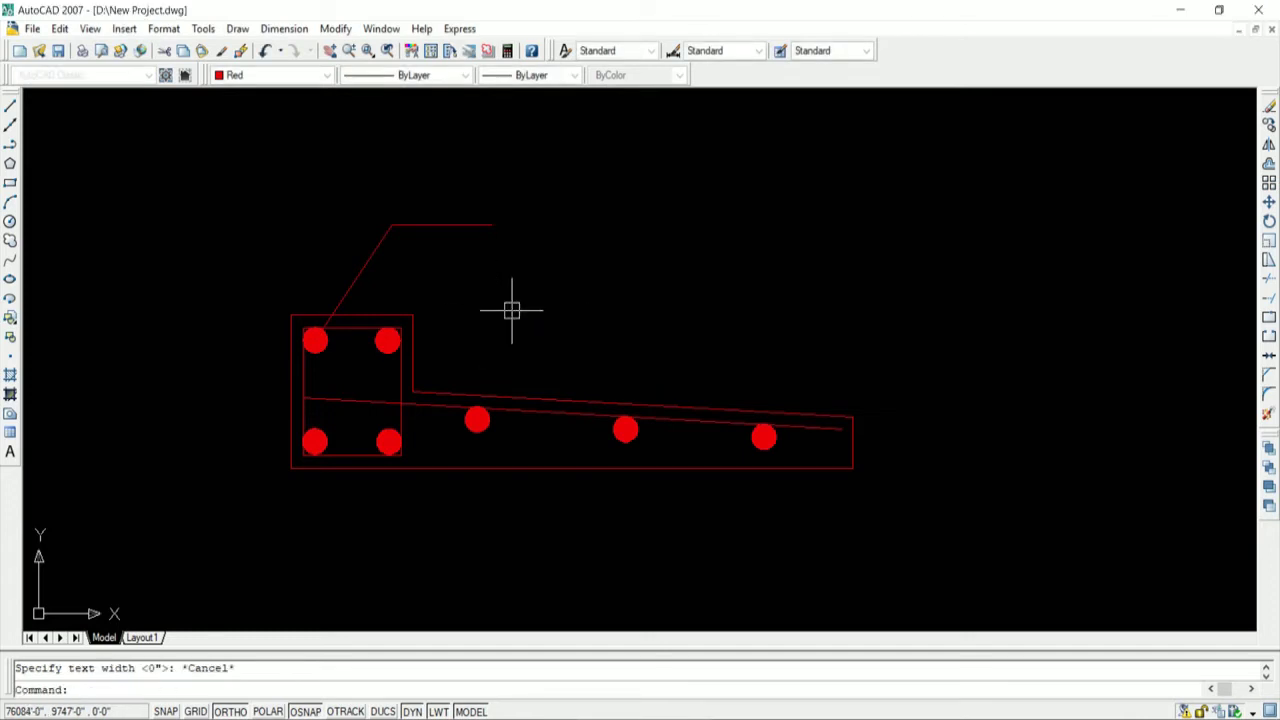
Step: Draw a line from the top-right column bar to the leader's bend
type("l")
key("Return")
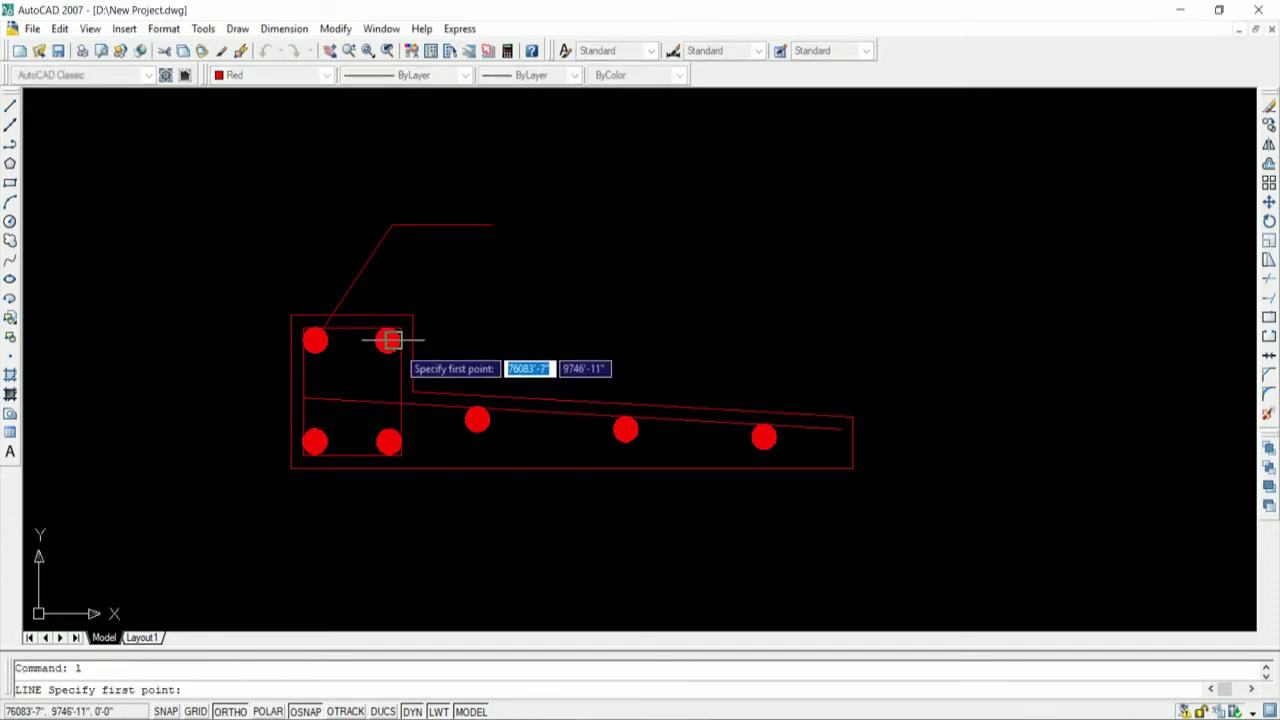
left_click(388, 341)
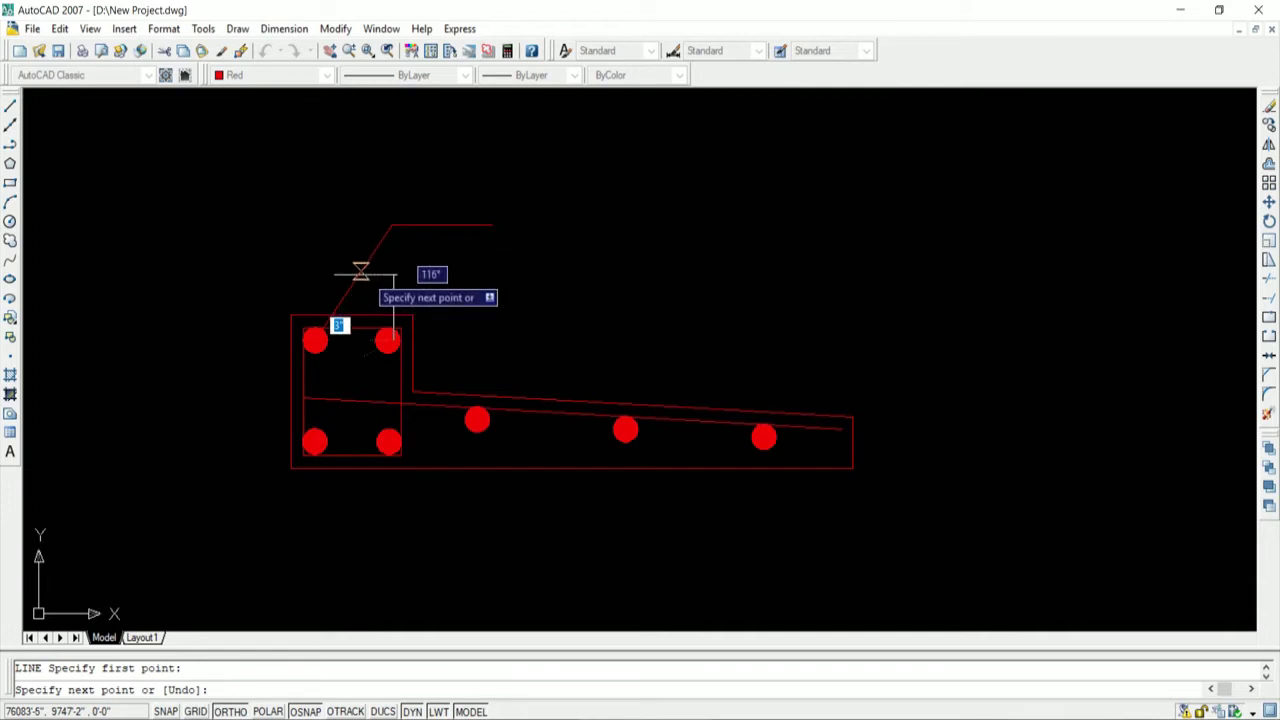
key("F8")
left_click(362, 271)
key("Return")
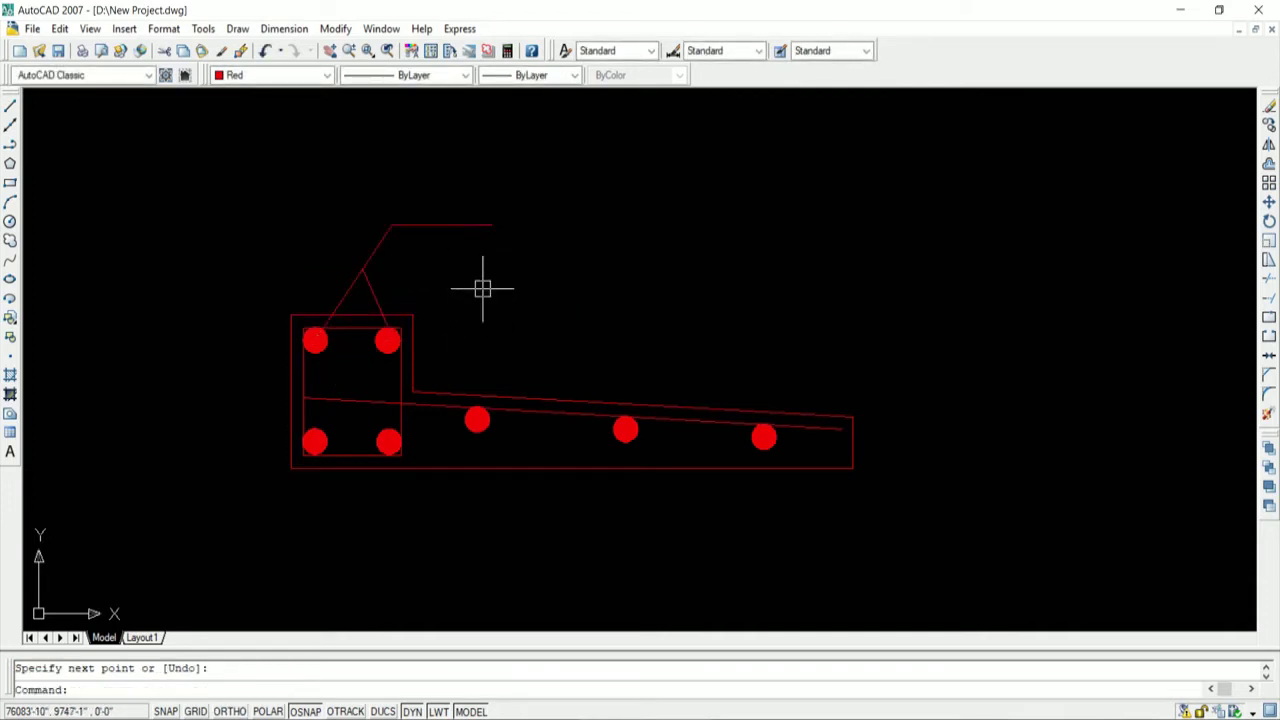
Step: Start an MText box by the top leader's landing with a 2" text height
type("mt")
key("Return")
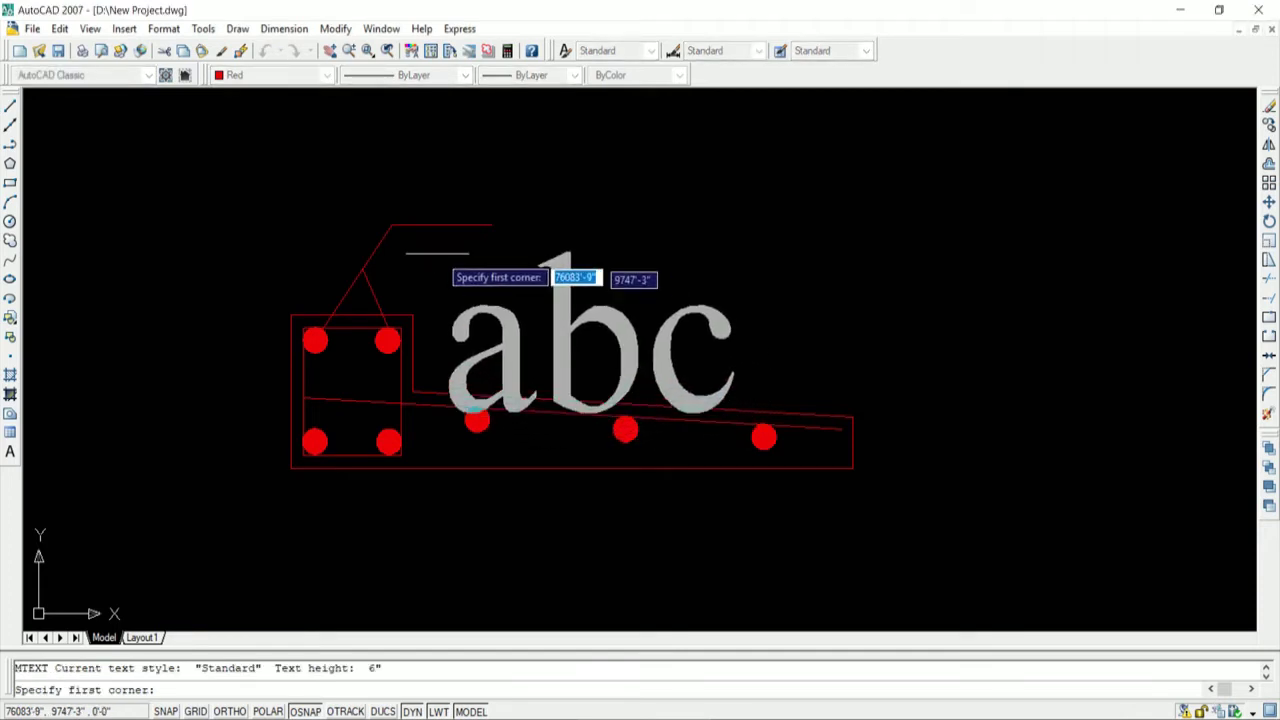
left_click(425, 239)
left_click(660, 333)
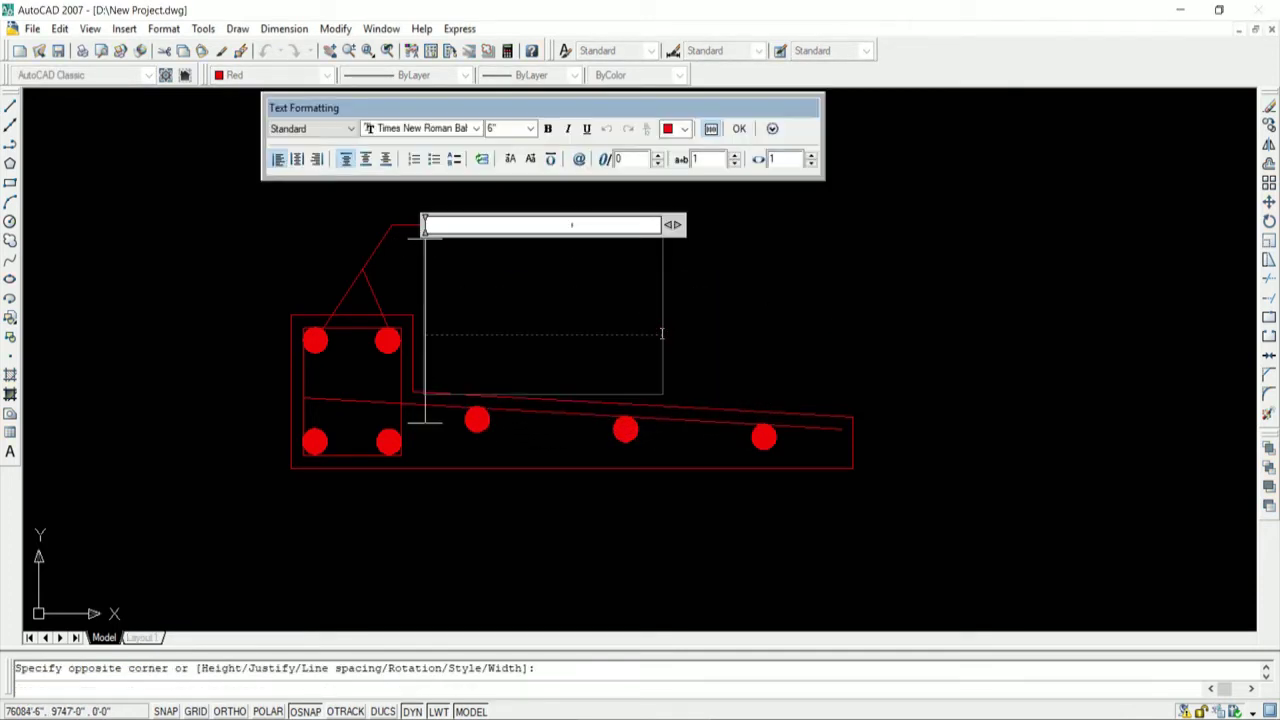
left_click(530, 130)
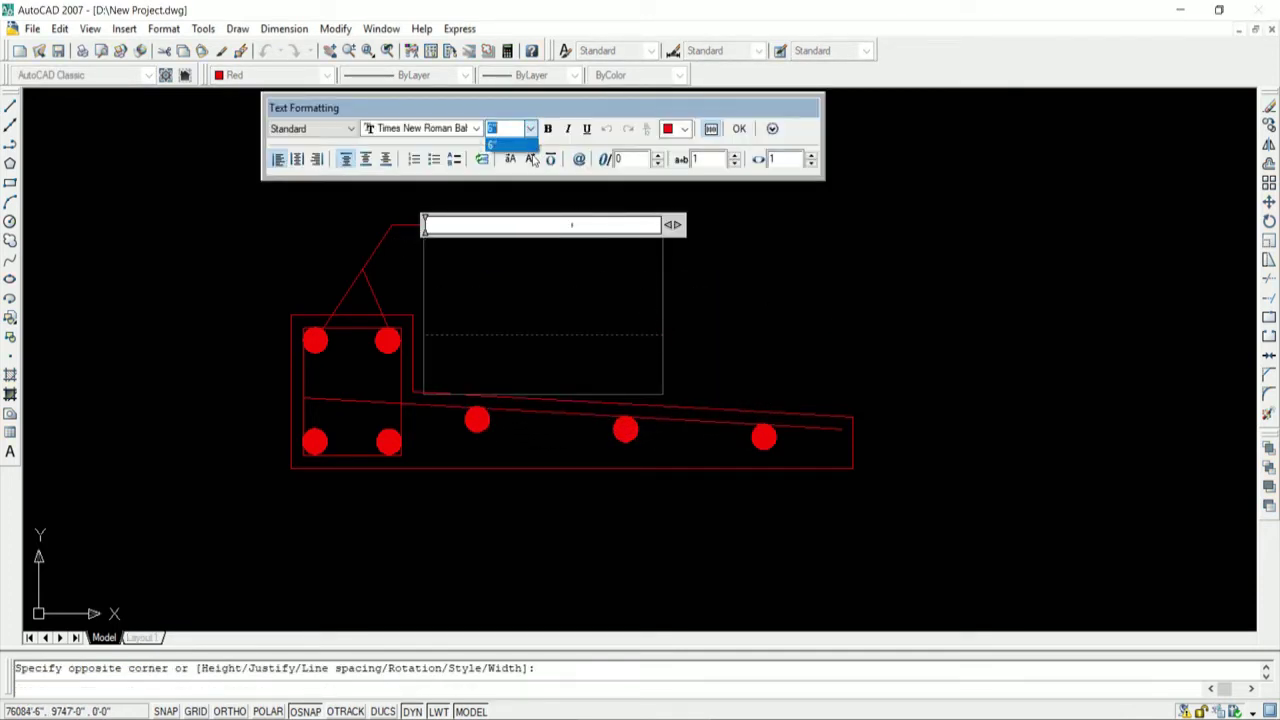
left_click(531, 148)
type("2")
left_click(491, 128)
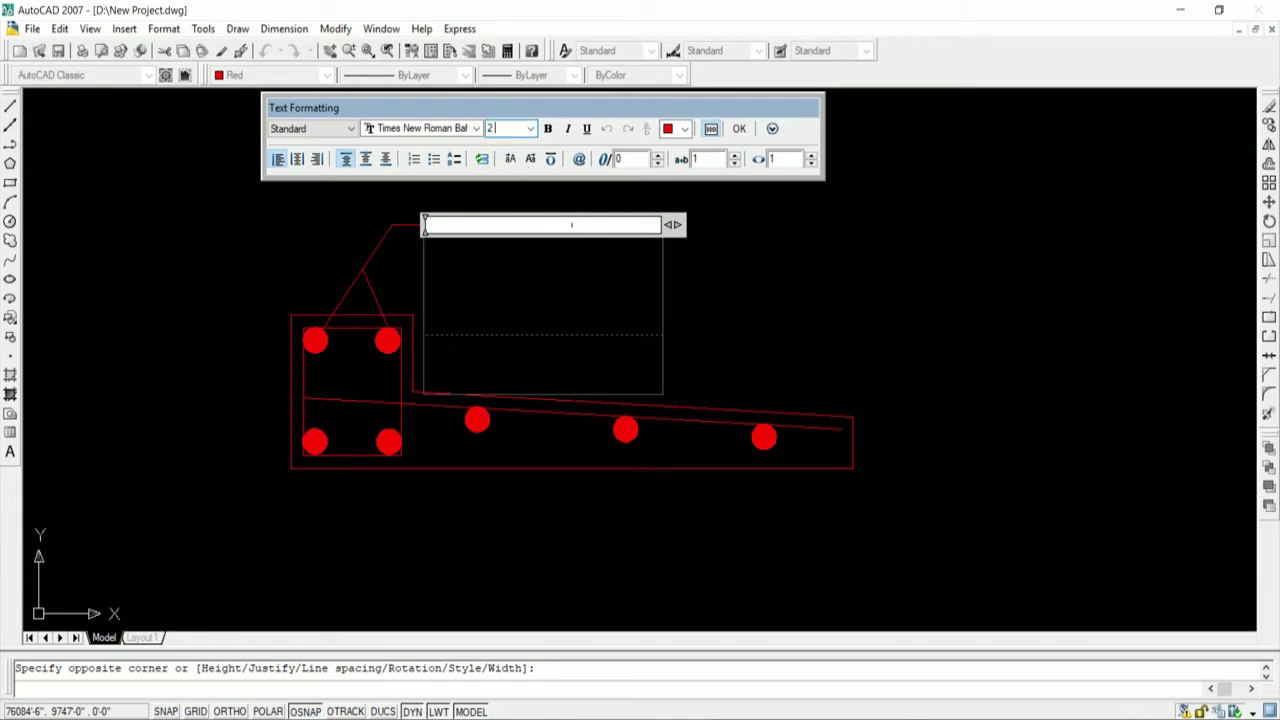
left_click(591, 246)
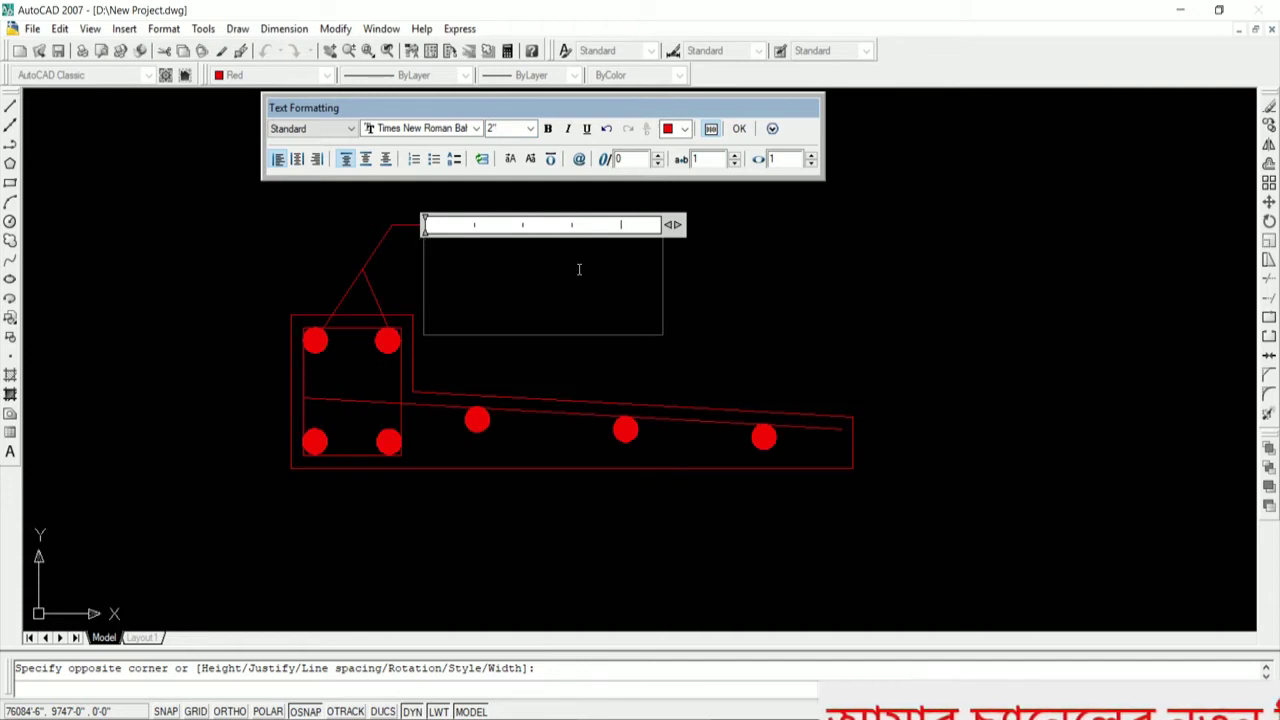
Step: Enter '2-10mmØ' and 'ST Bar' as the label text and make it white
type("2-")
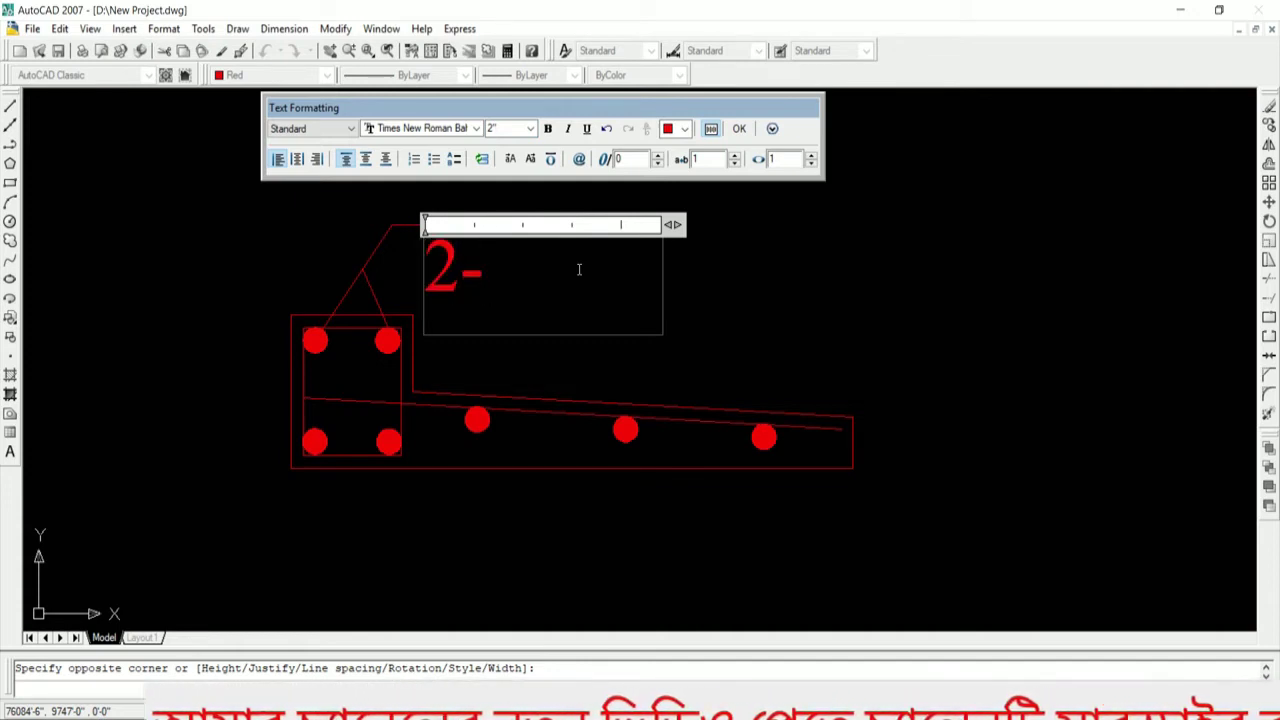
type("10")
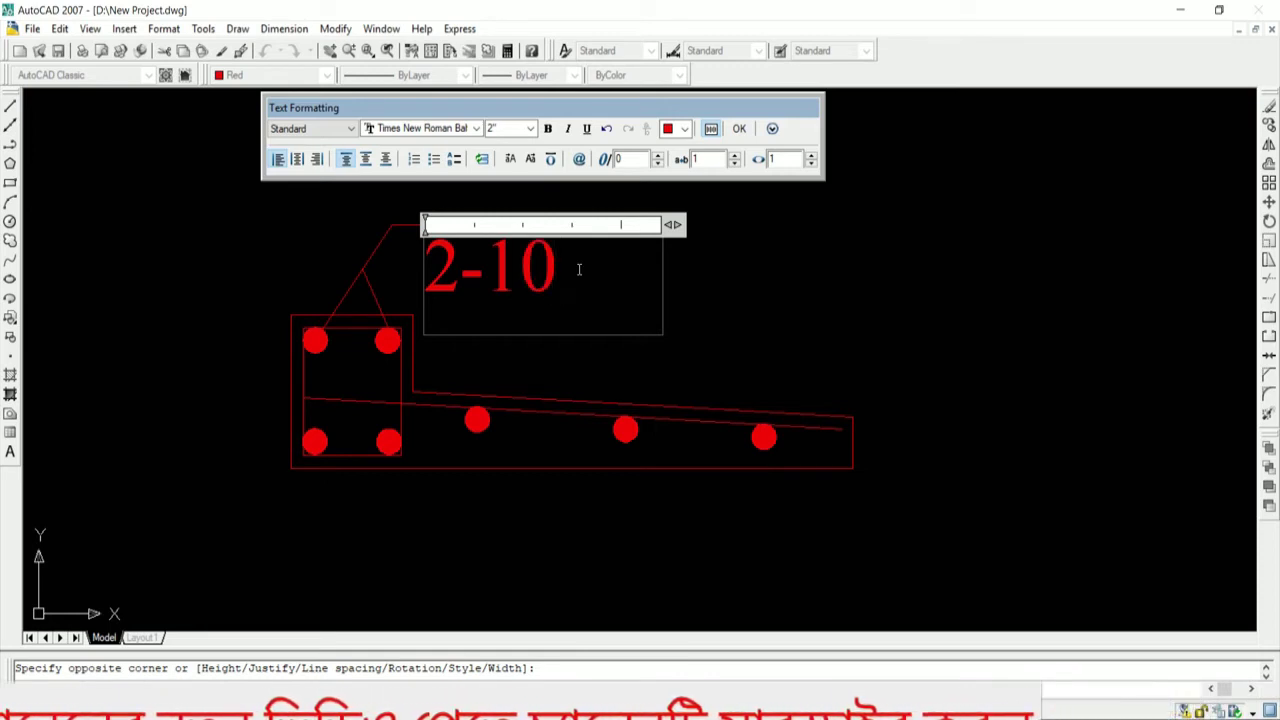
type("mm")
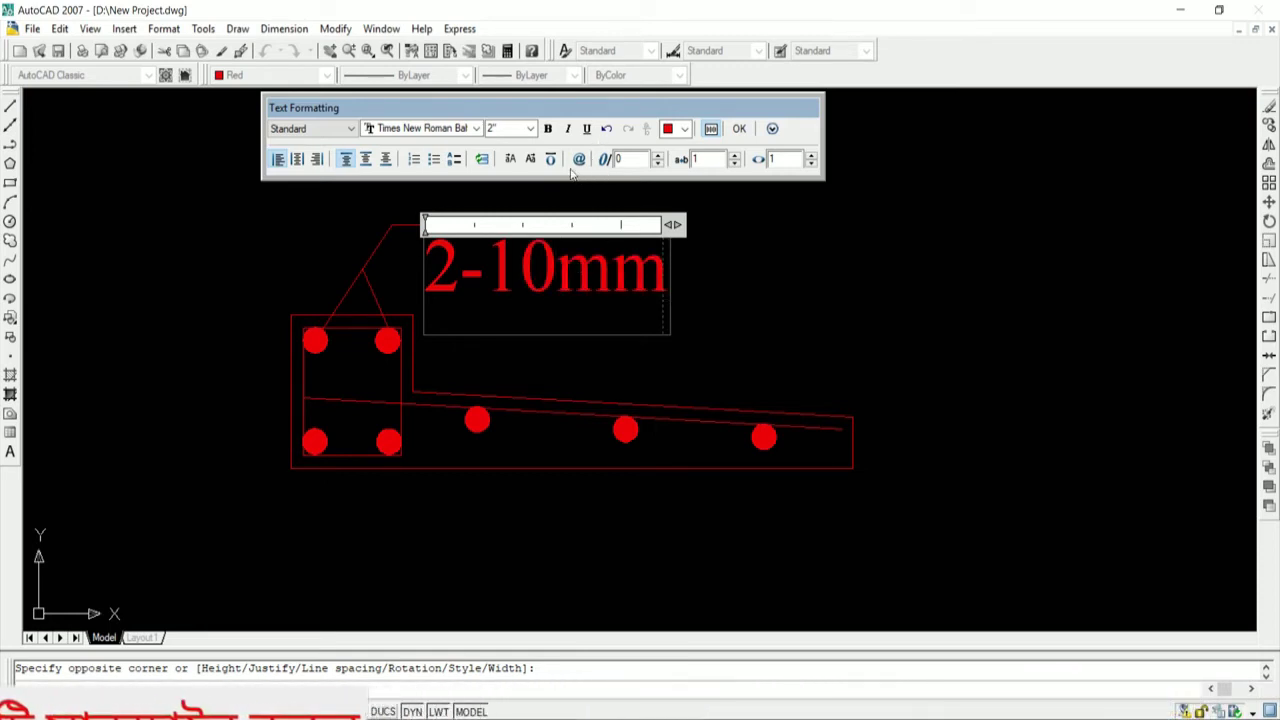
left_click(579, 159)
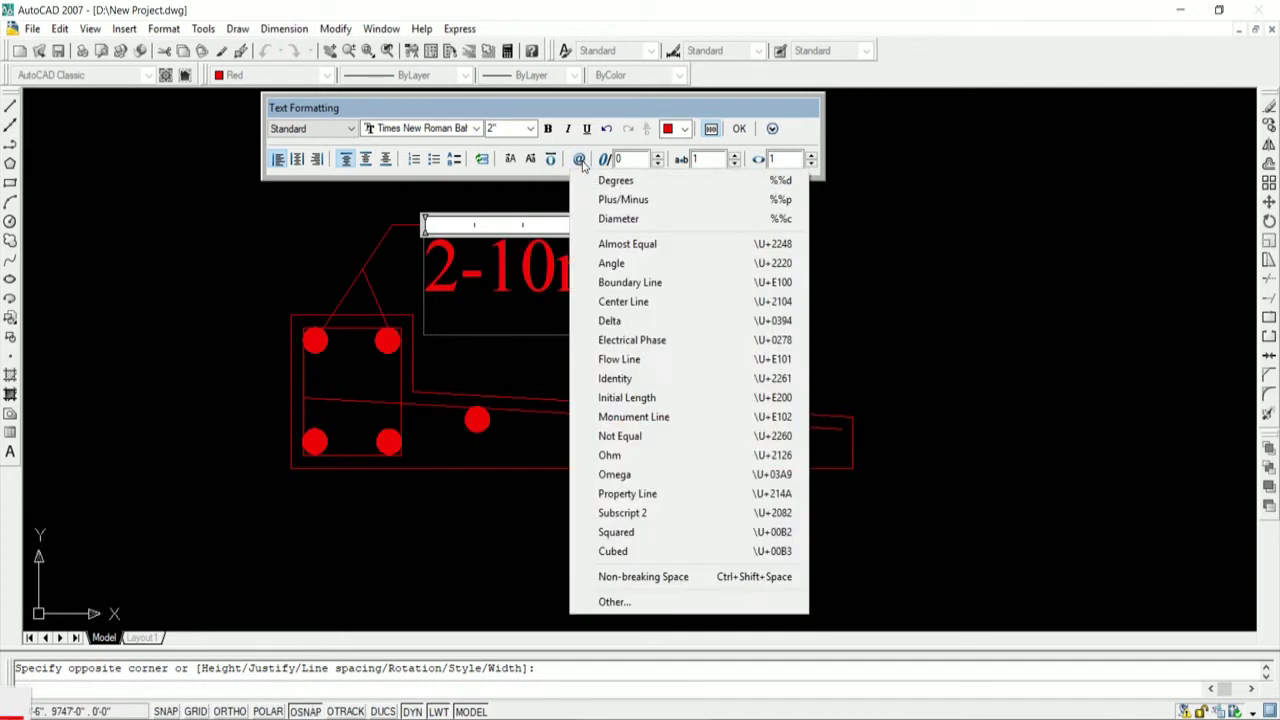
left_click(640, 218)
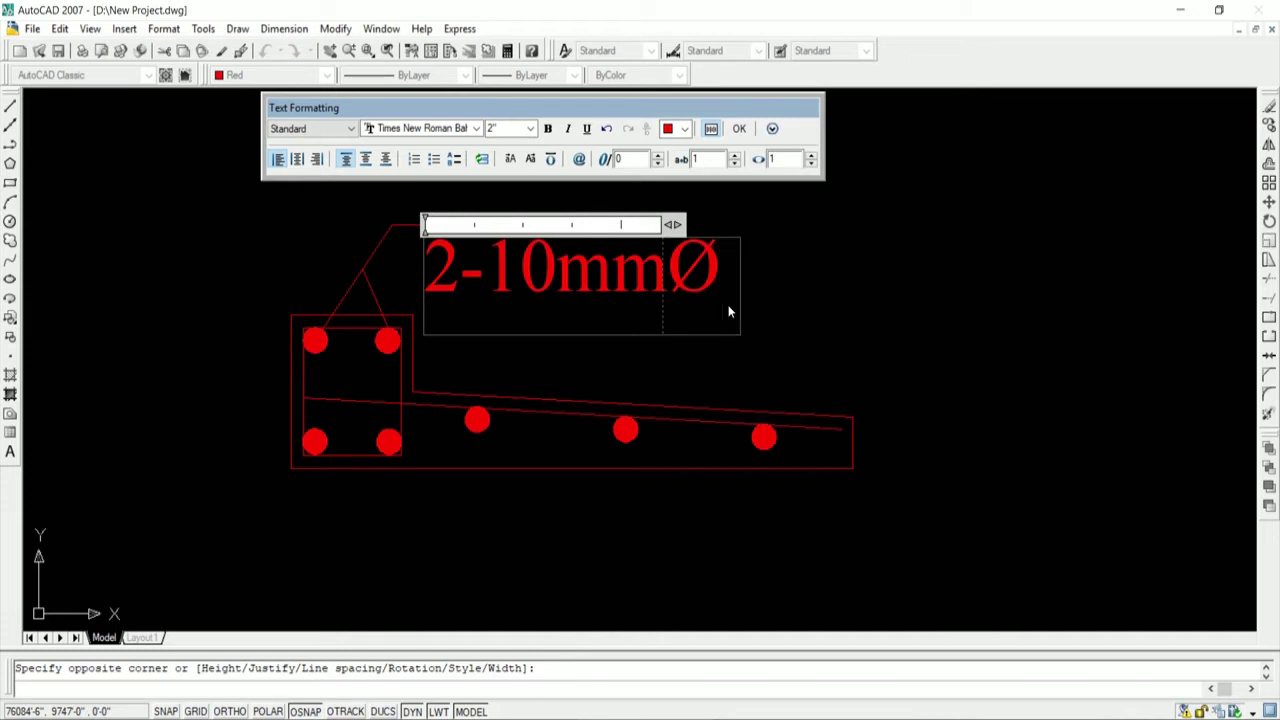
key("Return")
type("ST")
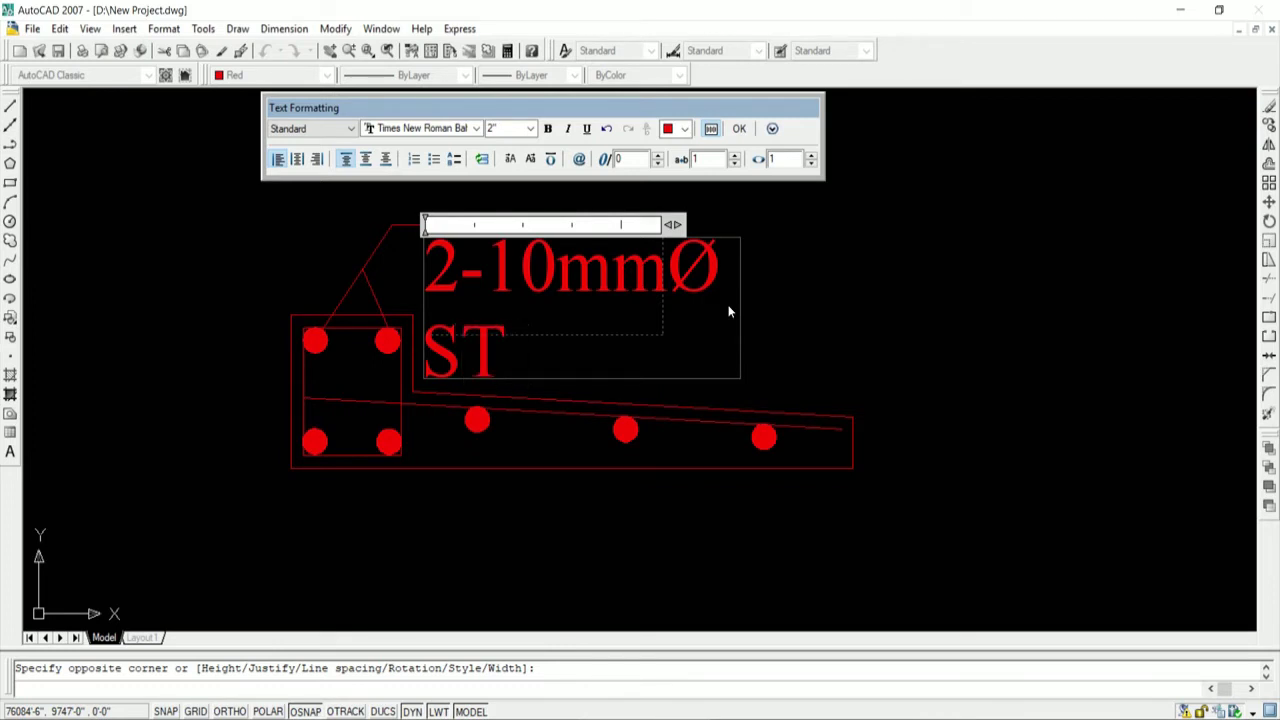
type(" Bar")
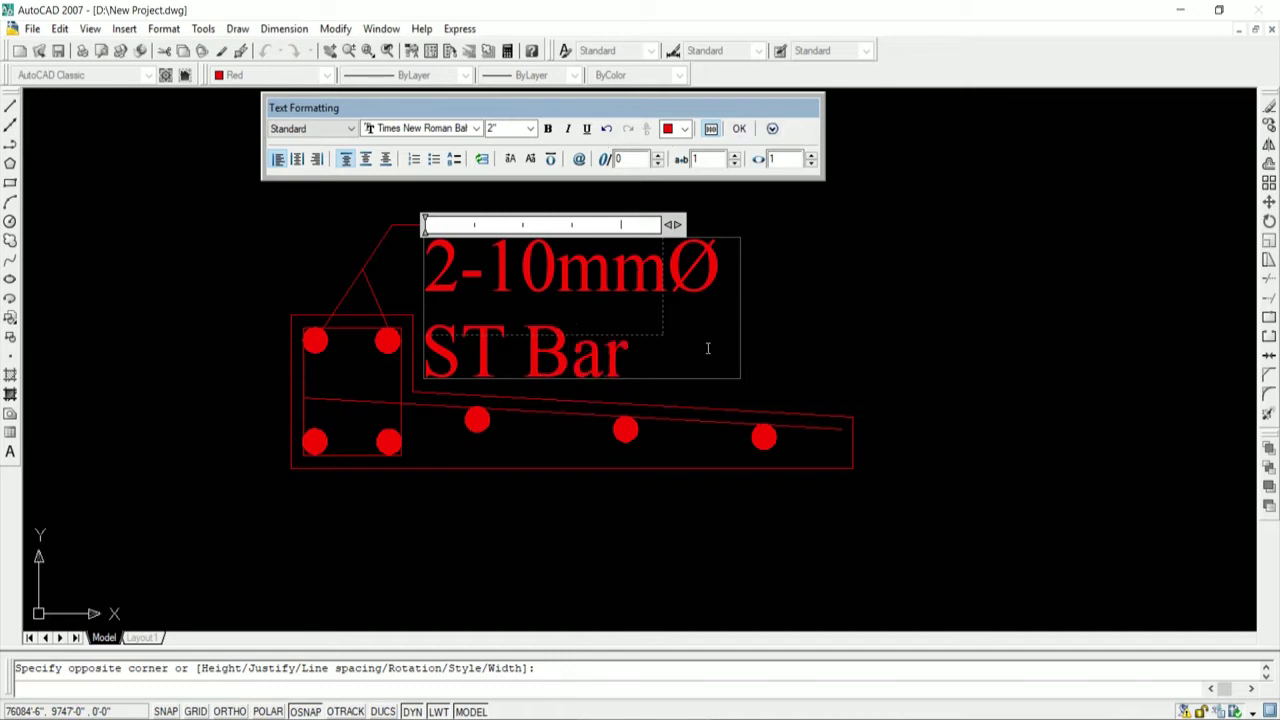
key("ctrl+a")
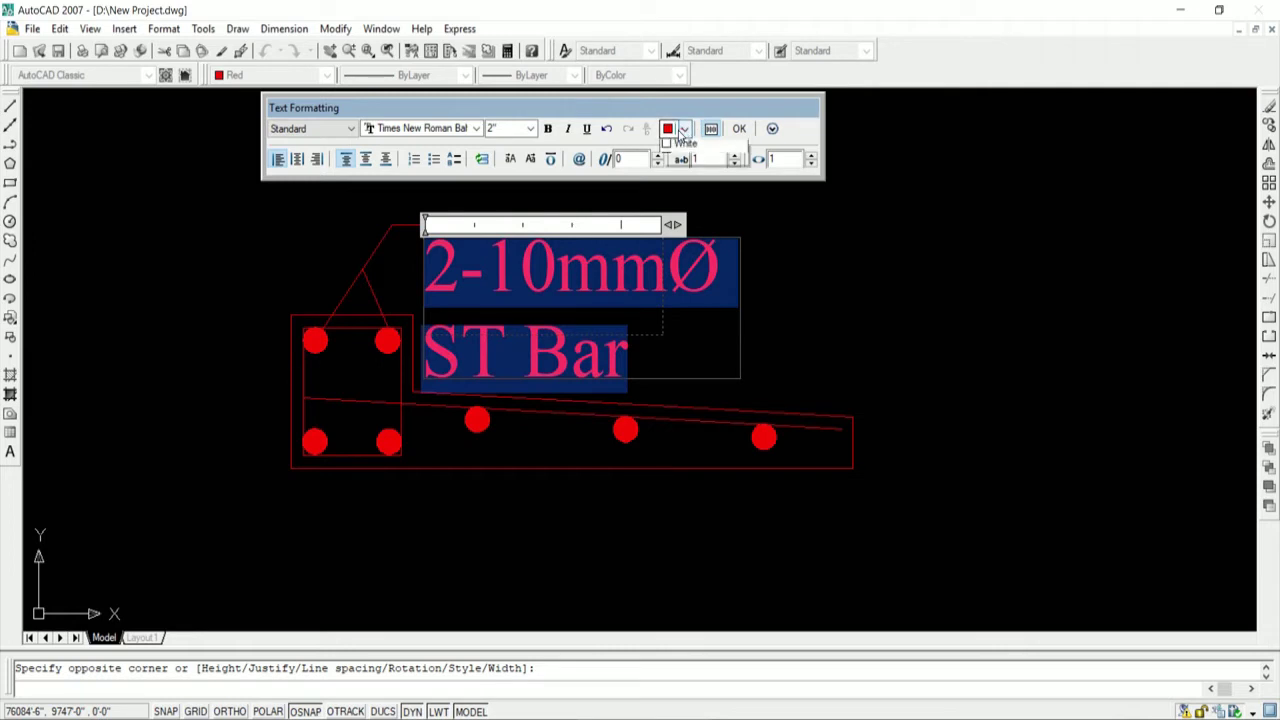
left_click(684, 128)
left_click(716, 259)
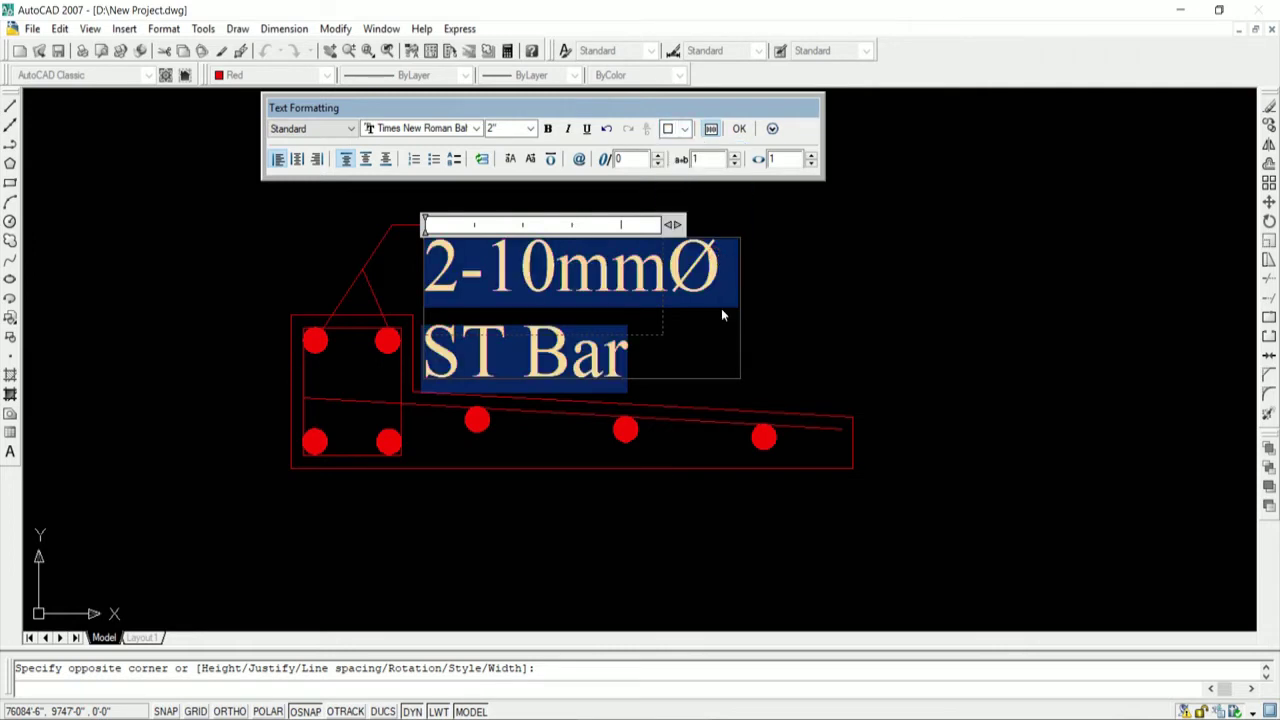
left_click(739, 131)
Step: Widen the bar label's text box so it fits on one line
left_click(575, 252)
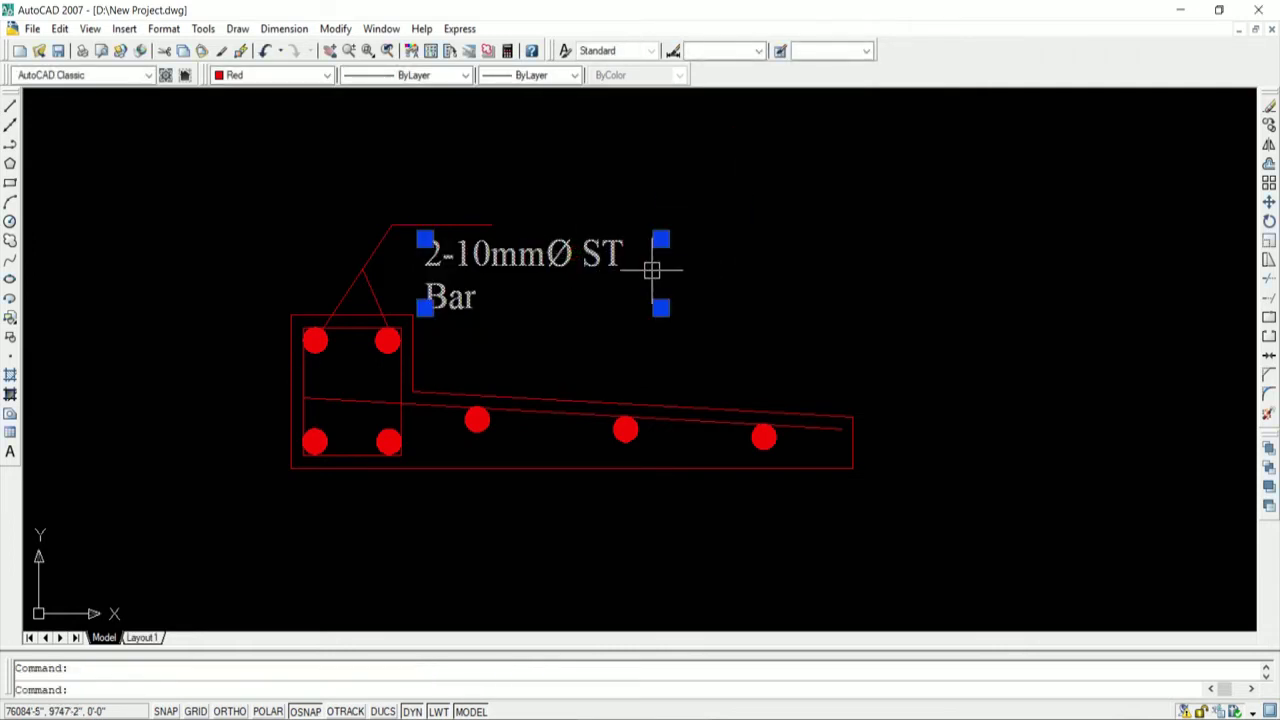
left_click(660, 239)
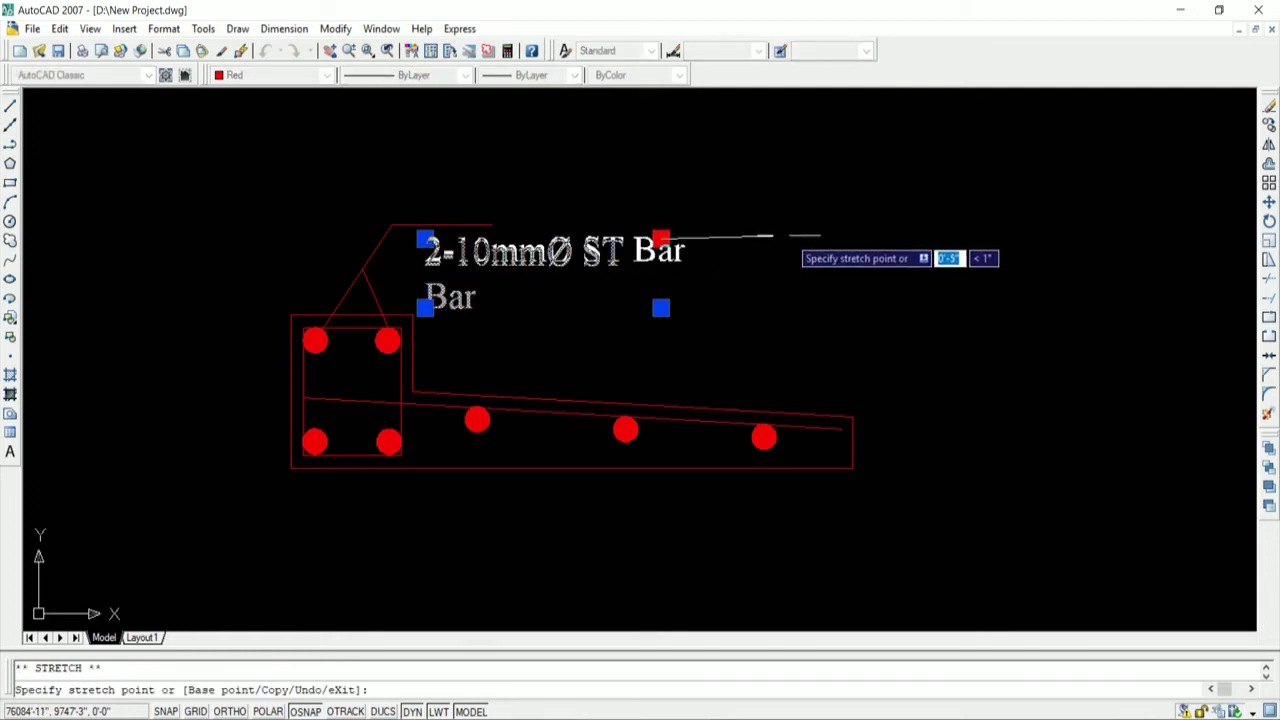
left_click(788, 245)
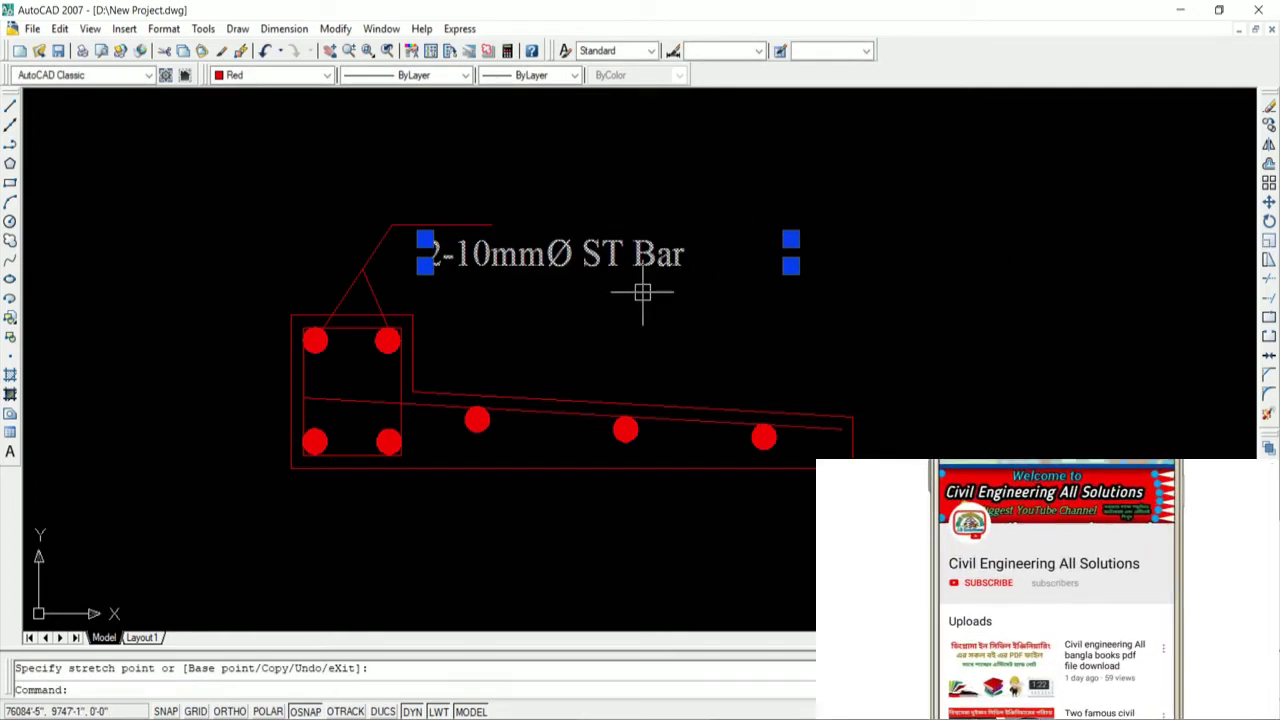
key("Escape")
Step: Draw an arrowed leader from the bottom-left bar to a horizontal shelf below the slab, without text
scroll(643, 292, "down", 1)
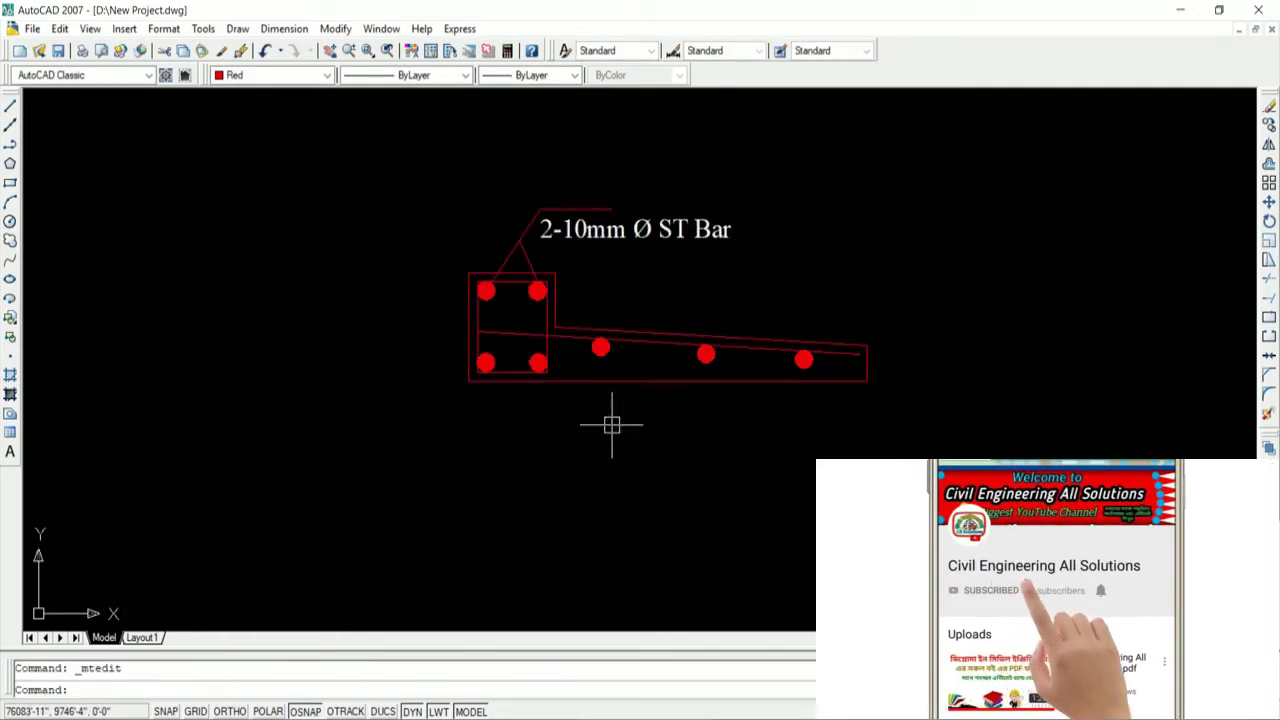
type("le")
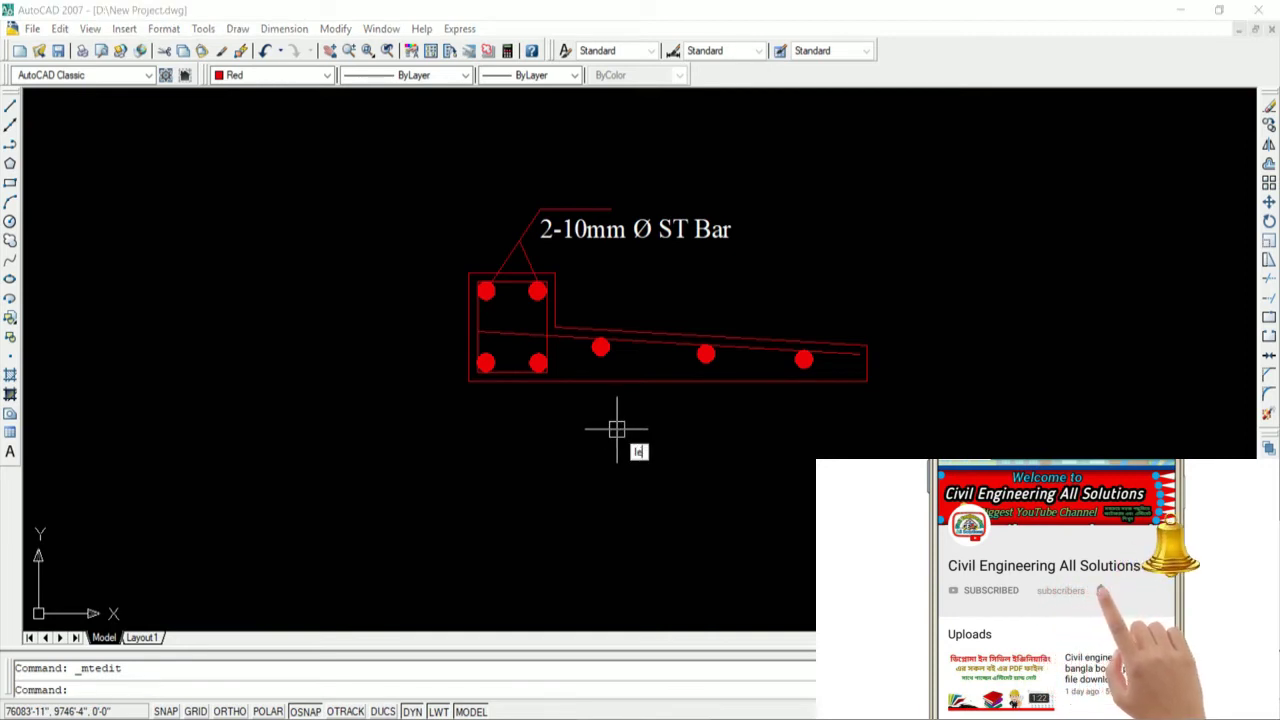
key("Return")
left_click(485, 363)
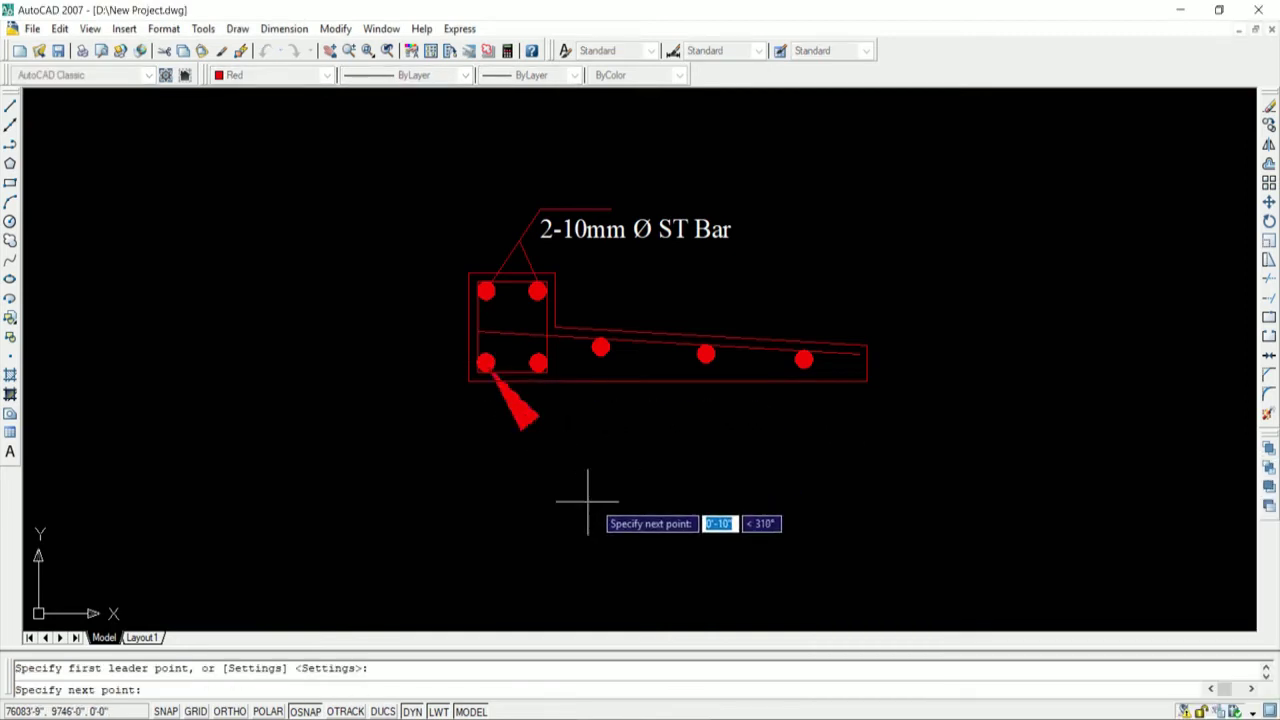
left_click(545, 507)
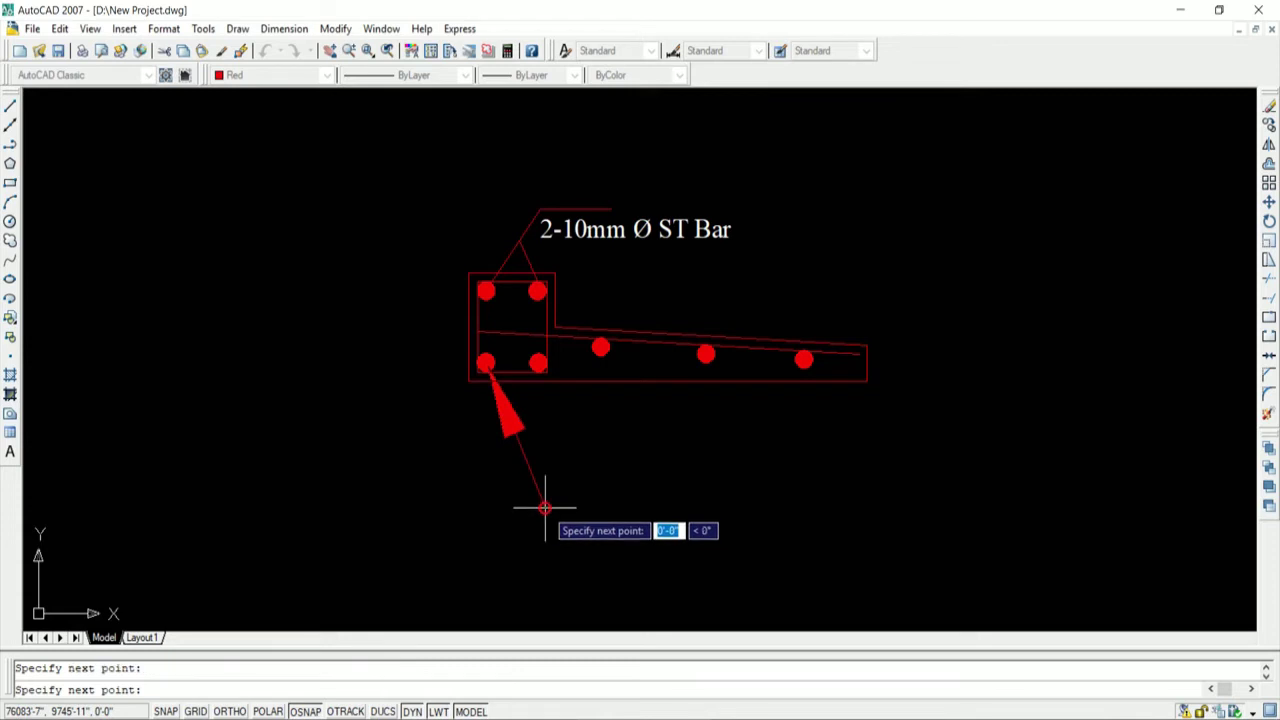
key("F8")
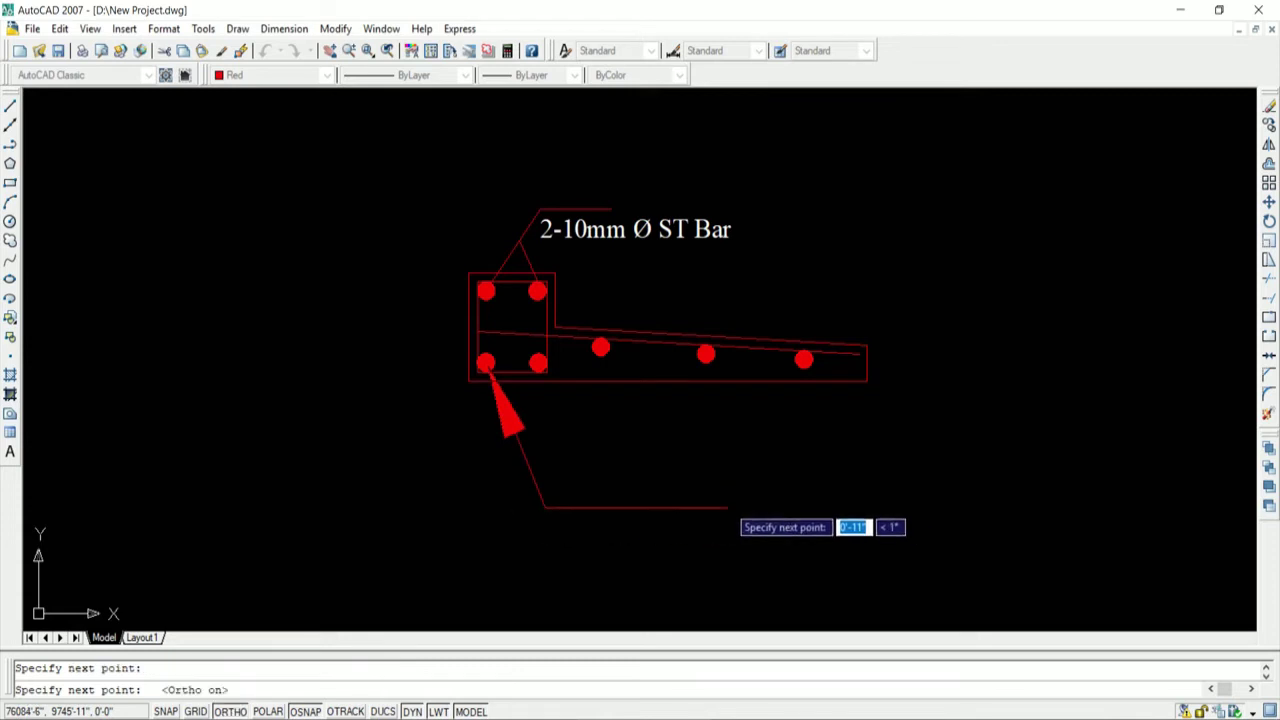
left_click(722, 507)
key("Return")
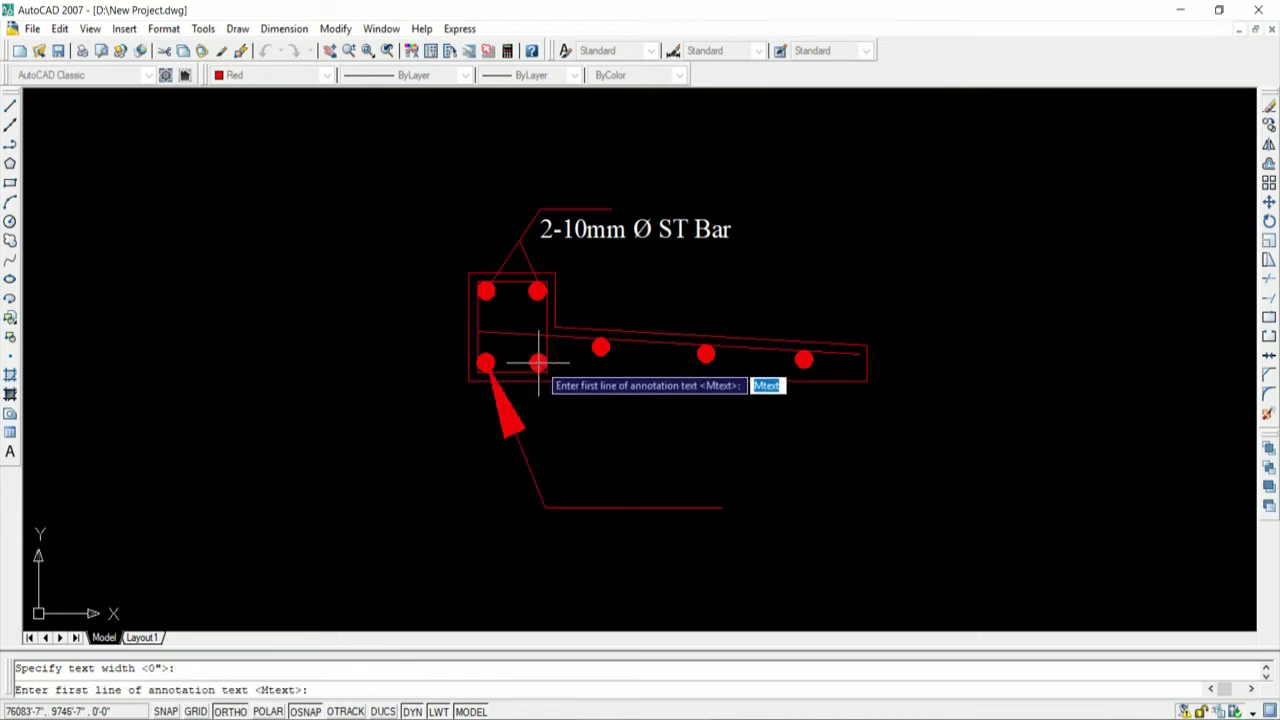
key("Escape")
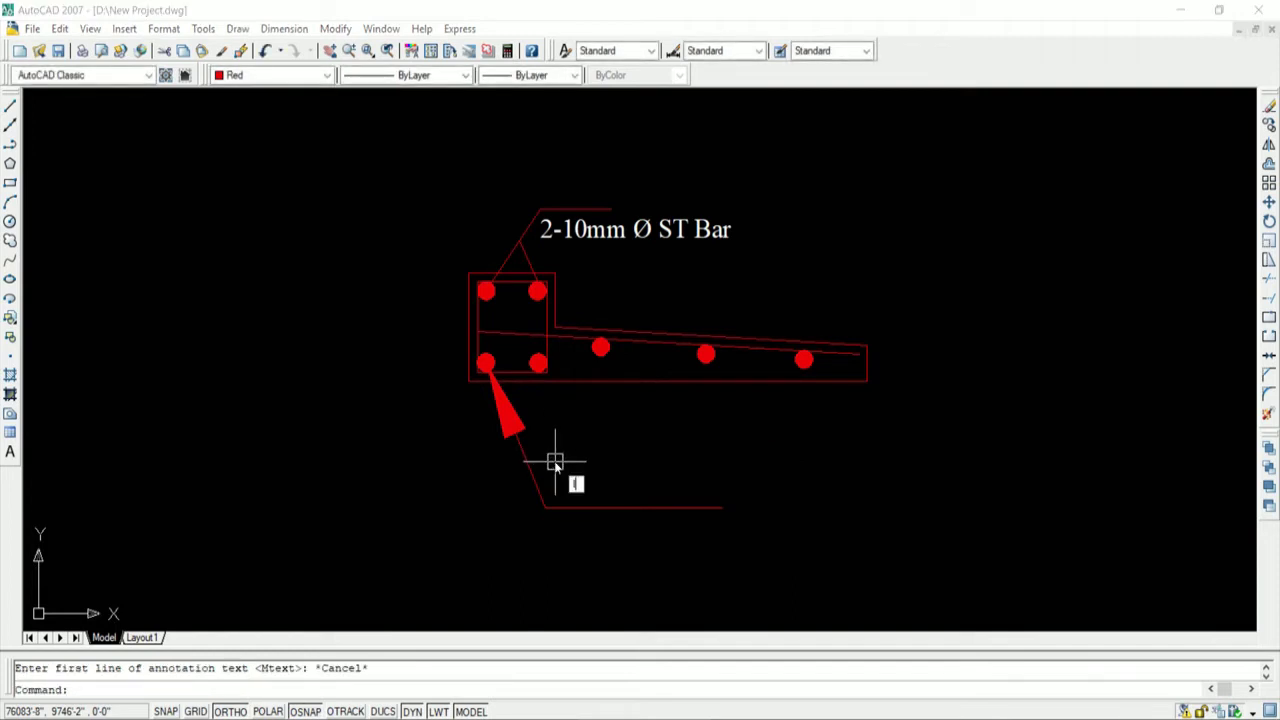
Step: Draw a vertical line straight down from the second bottom bar
type("l")
key("Return")
left_click(538, 364)
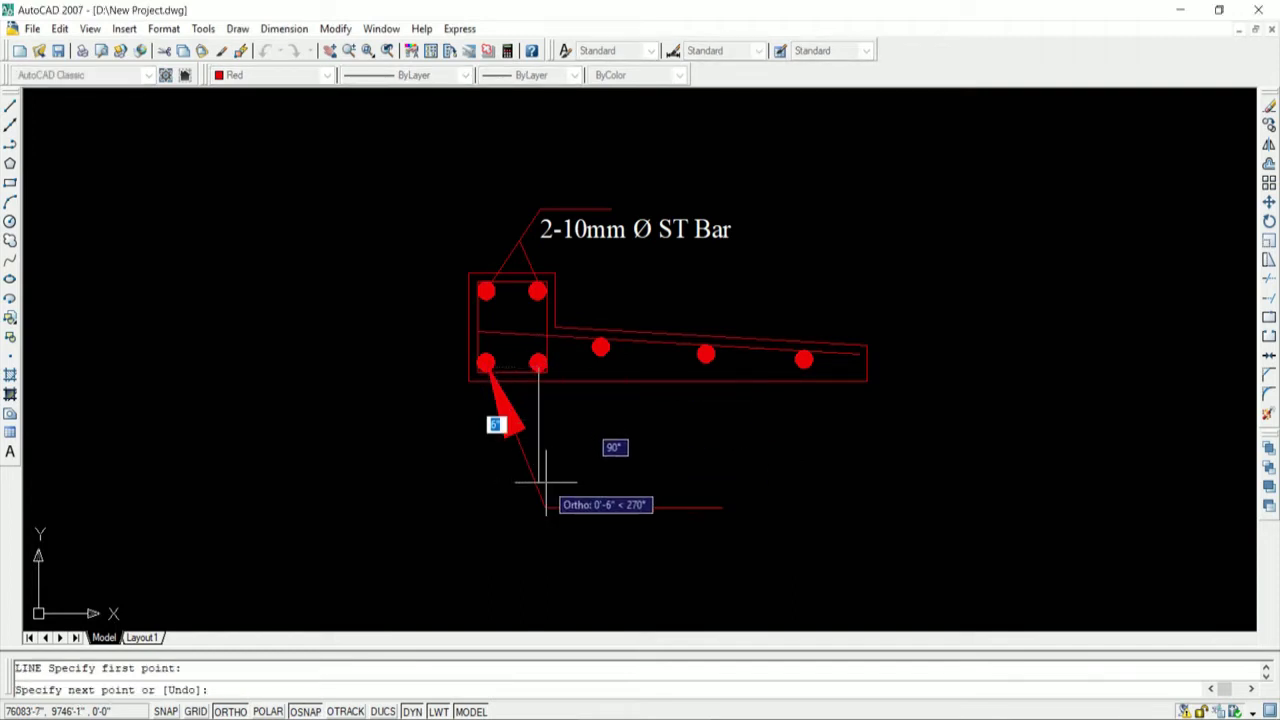
left_click(538, 488)
key("Return")
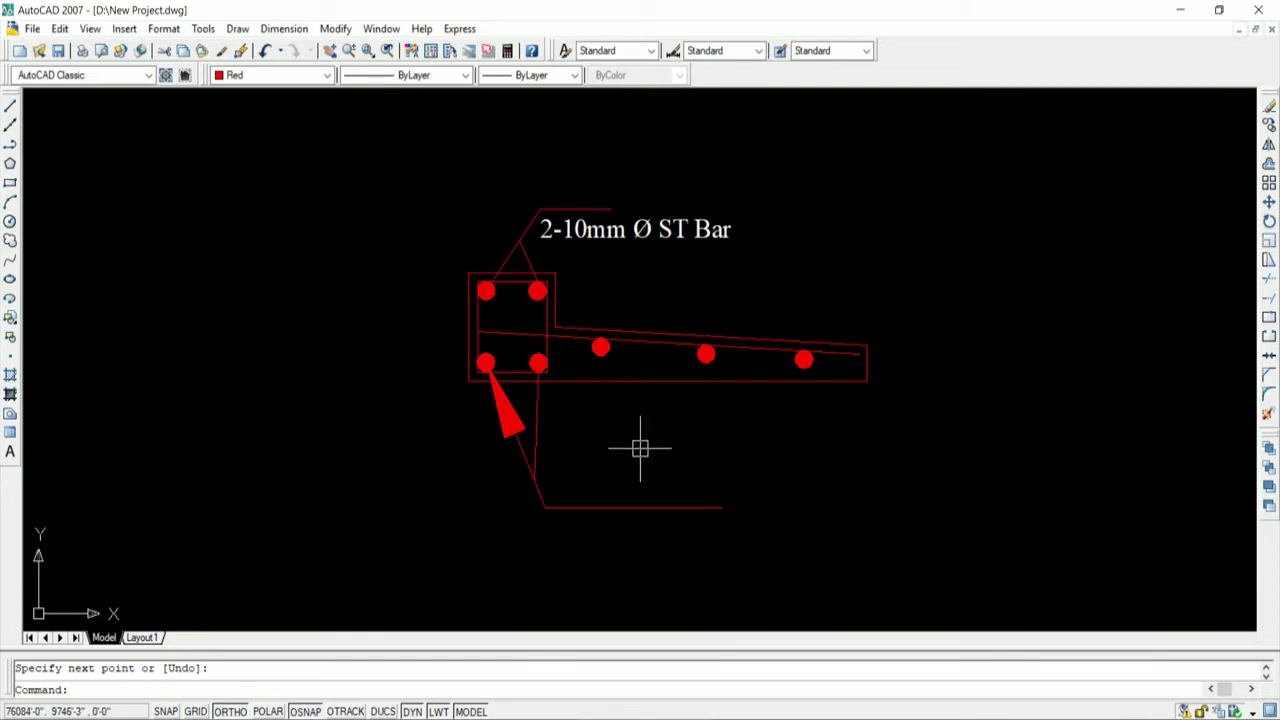
Step: Start an MText box beside the lower leader with a 1" text height
type("t")
key("Return")
left_click(571, 413)
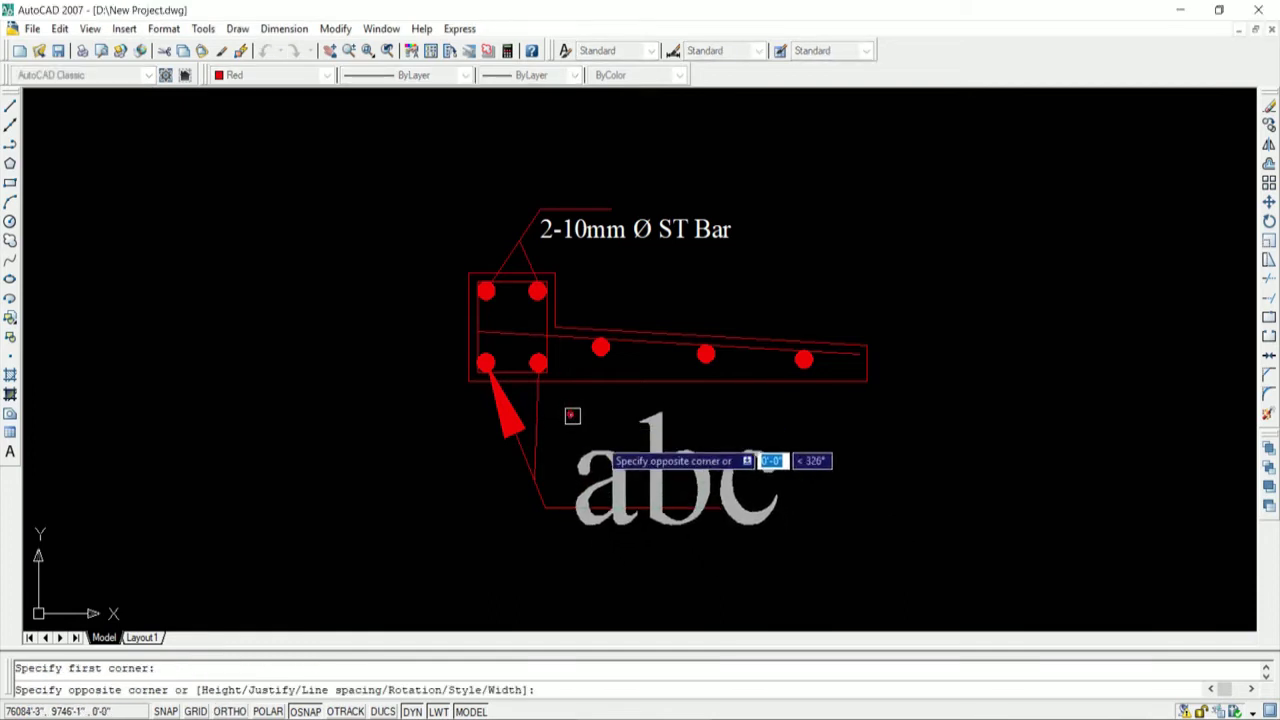
left_click(711, 486)
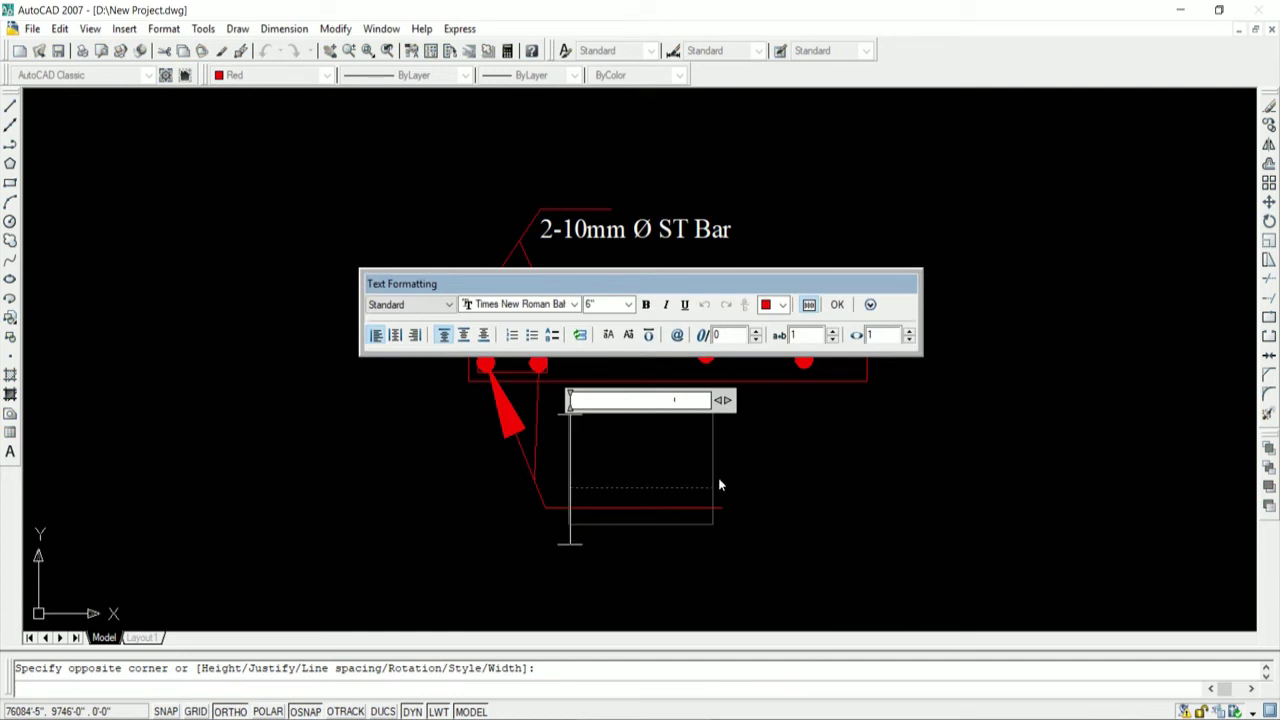
left_click(629, 306)
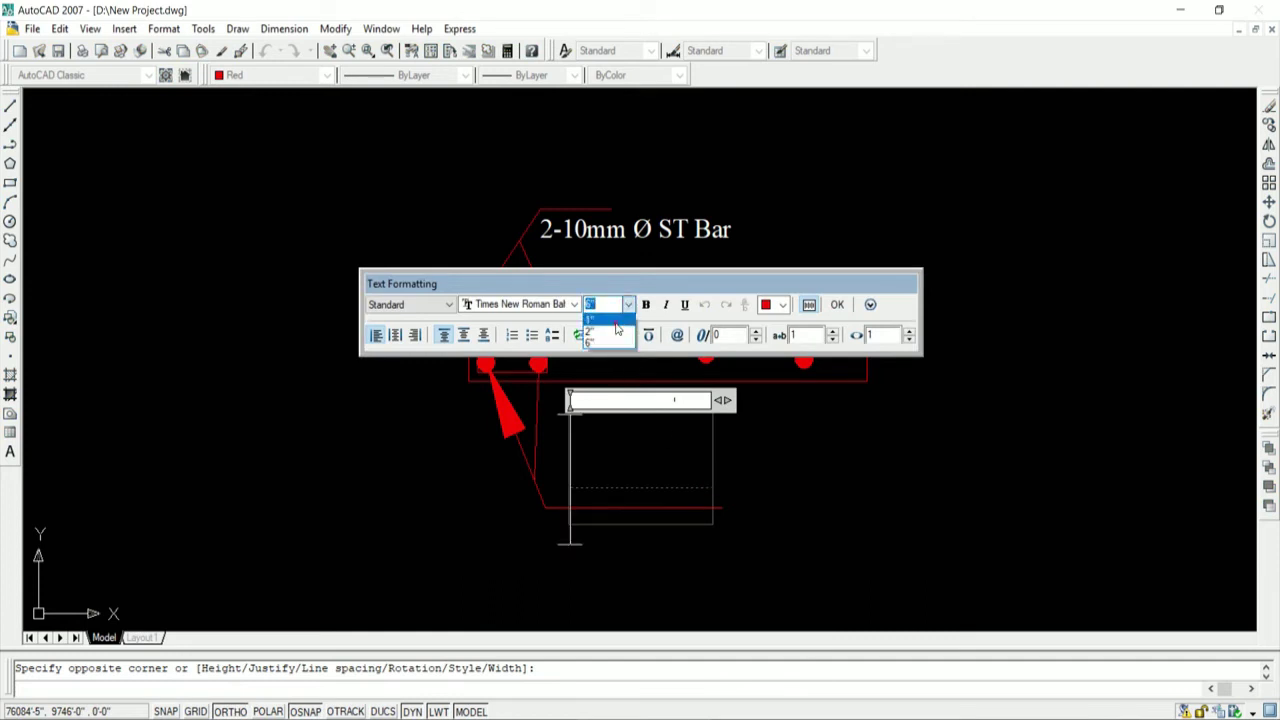
left_click(605, 328)
left_click(672, 454)
type("2-10")
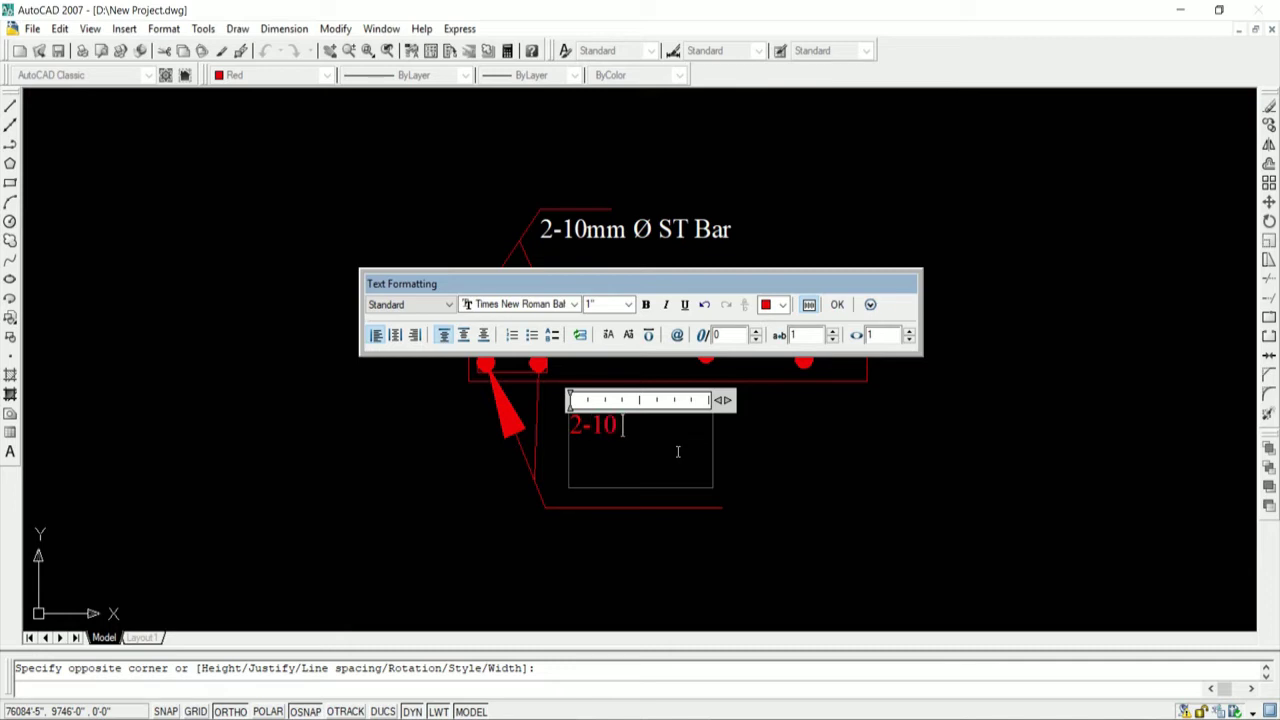
Step: Enter '2-10 mm Ø bottom bar' in white and commit the label
type(" mm")
left_click(678, 336)
left_click(843, 321)
type("o")
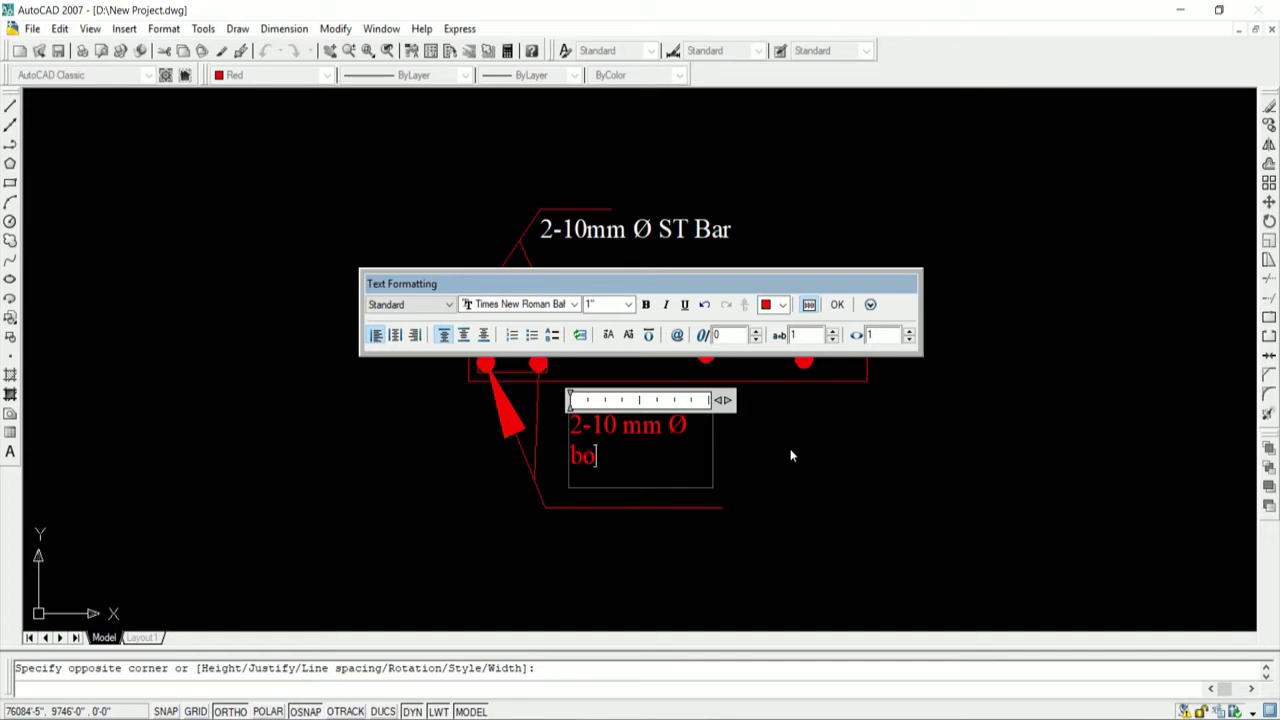
type("ttom b")
type("ar")
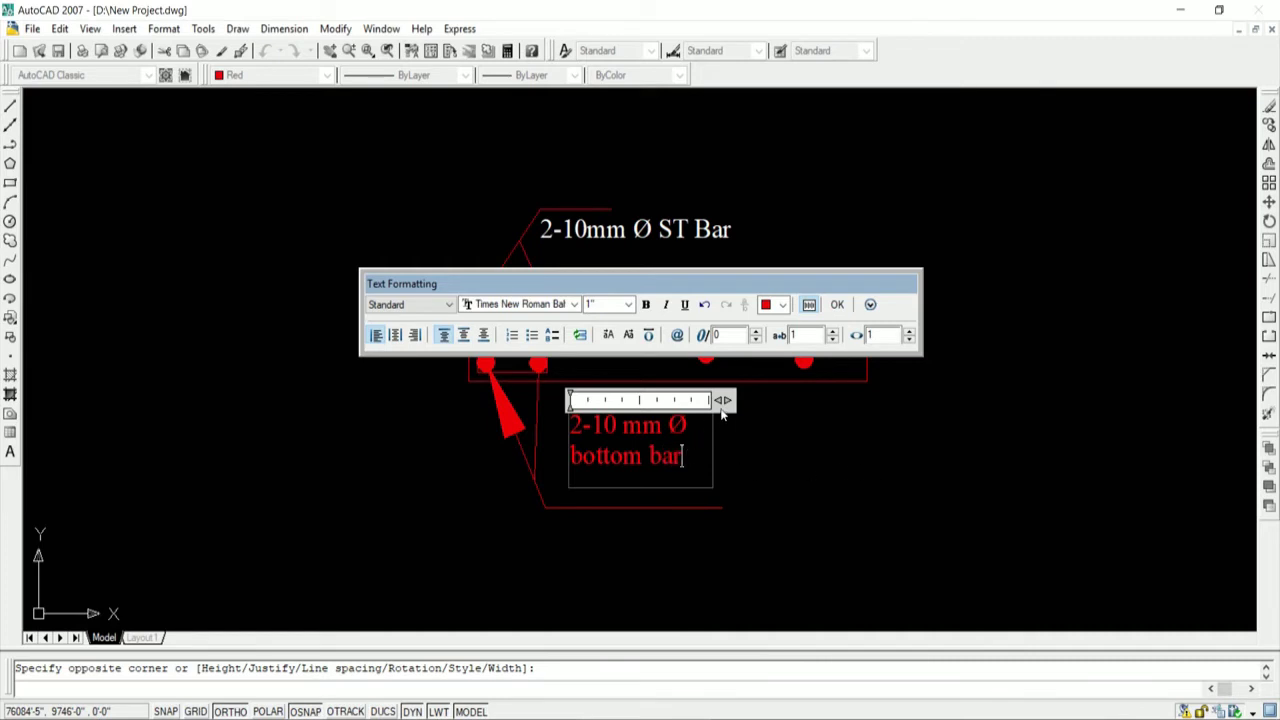
left_click_drag(731, 398, 736, 421)
left_click_drag(692, 458, 562, 383)
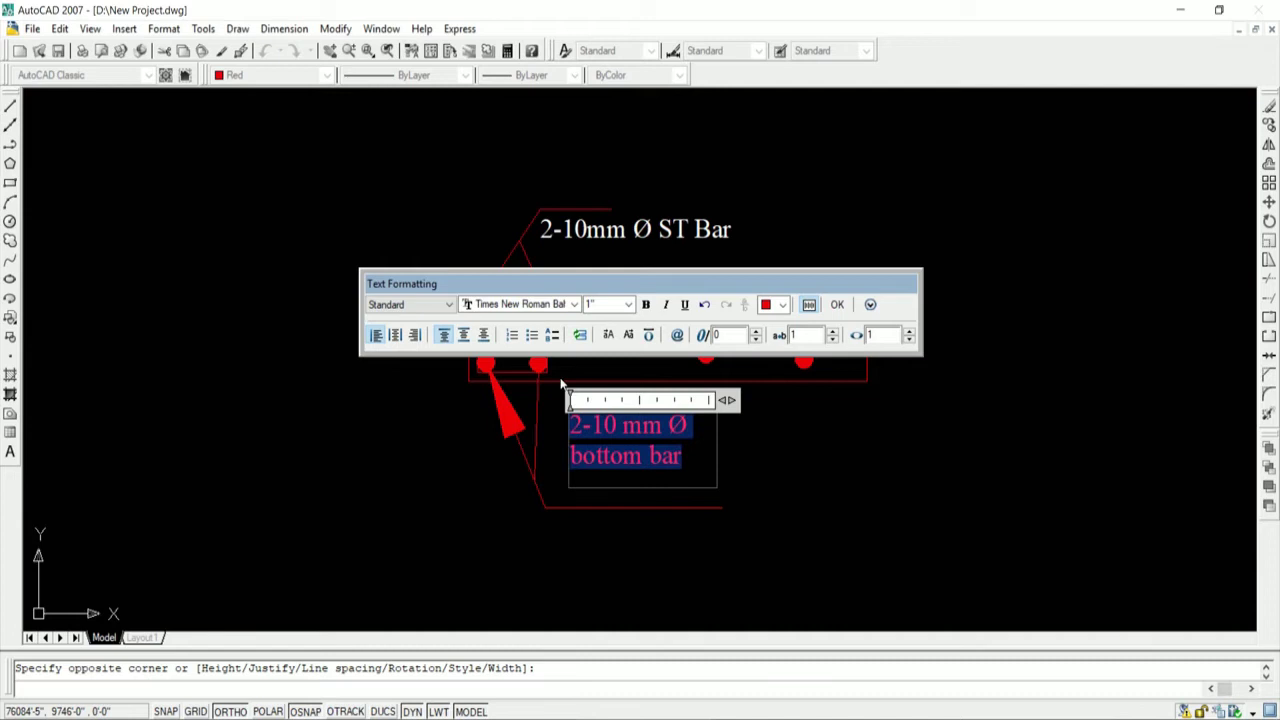
left_click(781, 307)
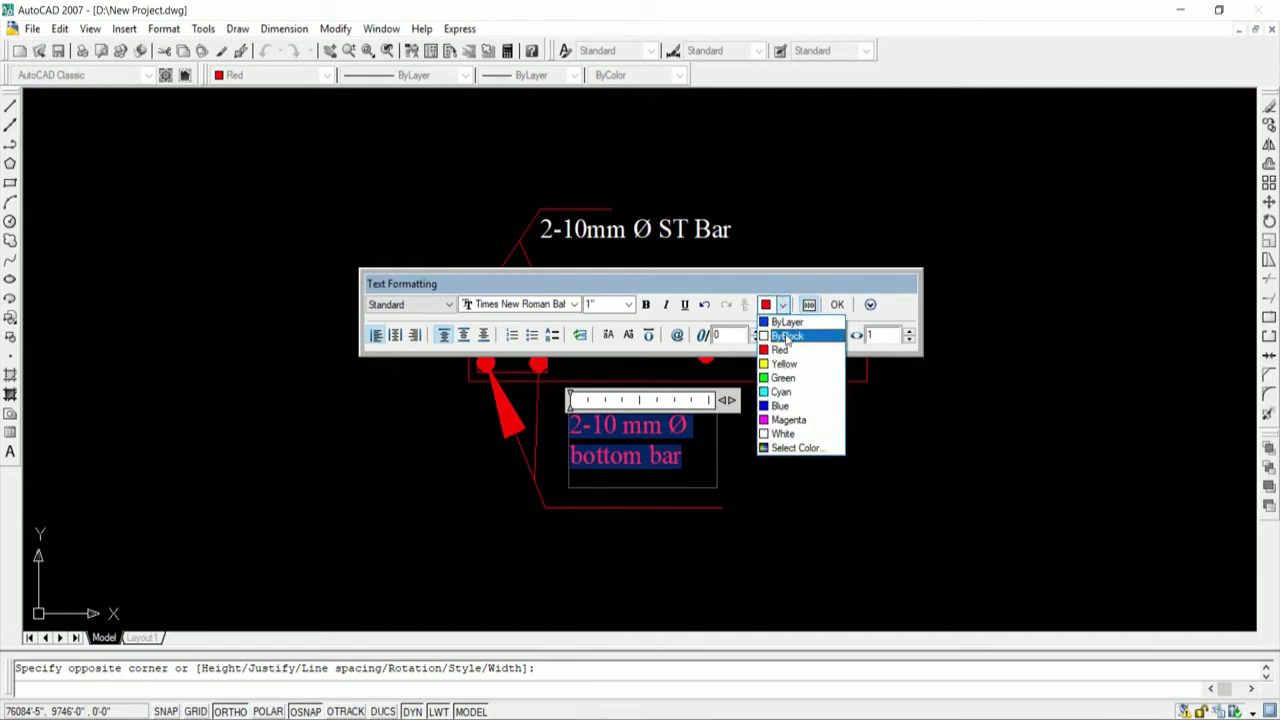
left_click(807, 318)
left_click(837, 304)
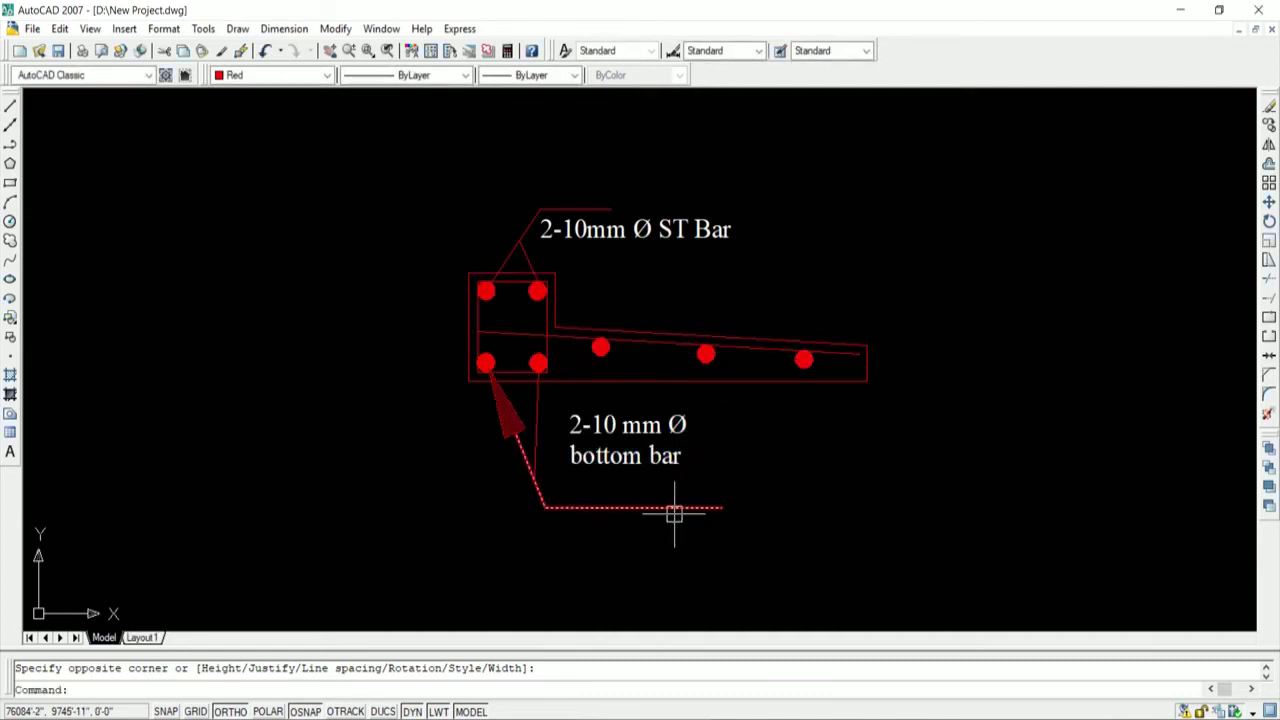
Step: Delete the arrowed leader below the slab
scroll(674, 513, "down", 2)
scroll(808, 446, "up", 2)
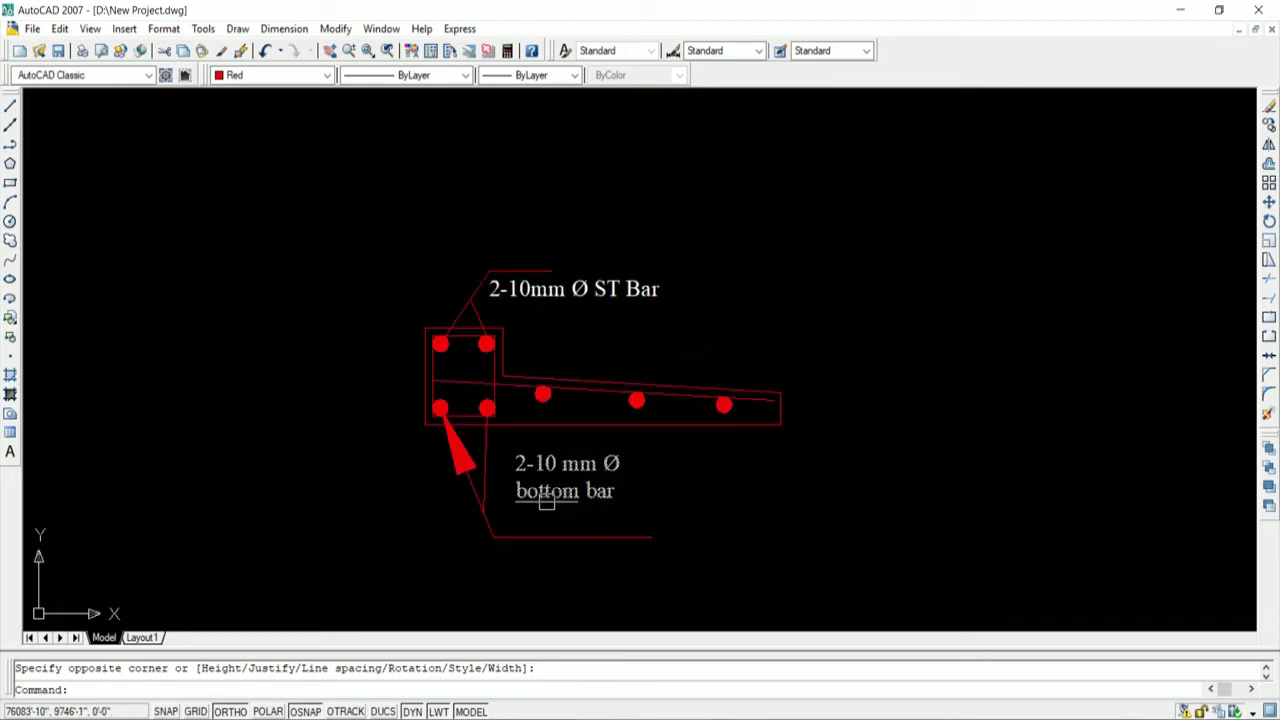
left_click(461, 466)
key("Delete")
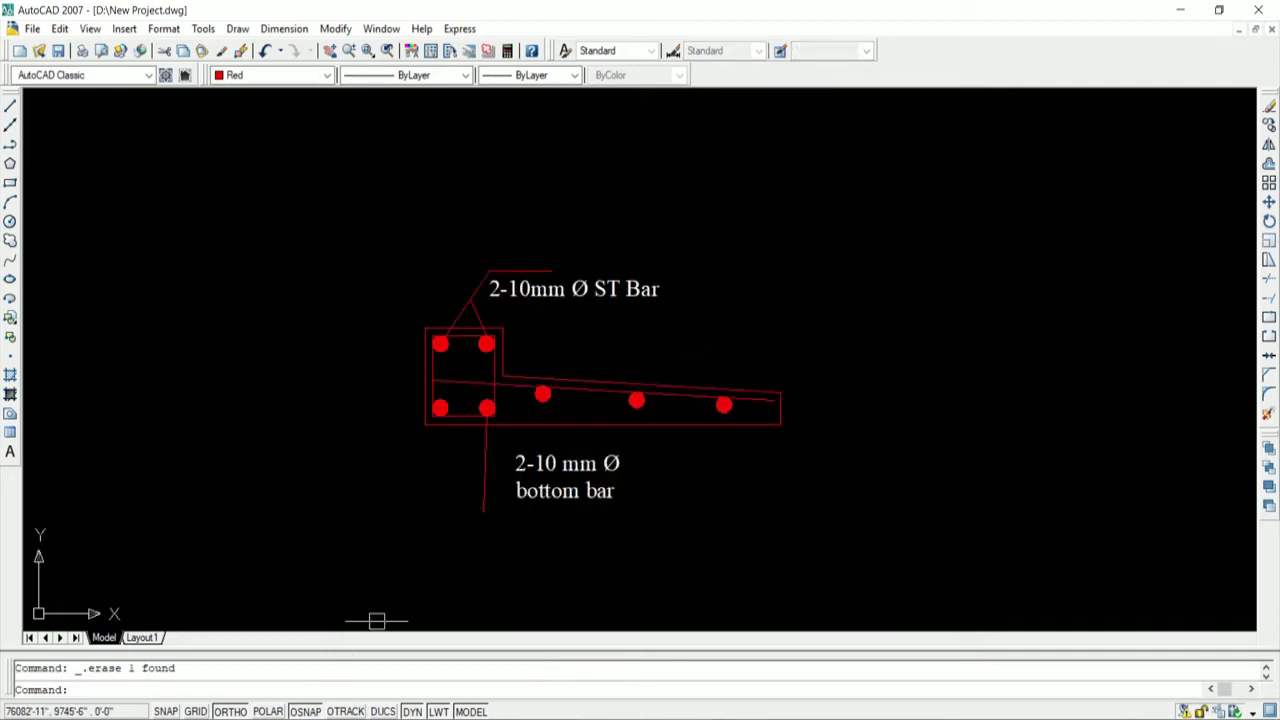
Step: Draw a bent line from the bottom-left bar down and right under the bottom bar label
type("l")
key("Return")
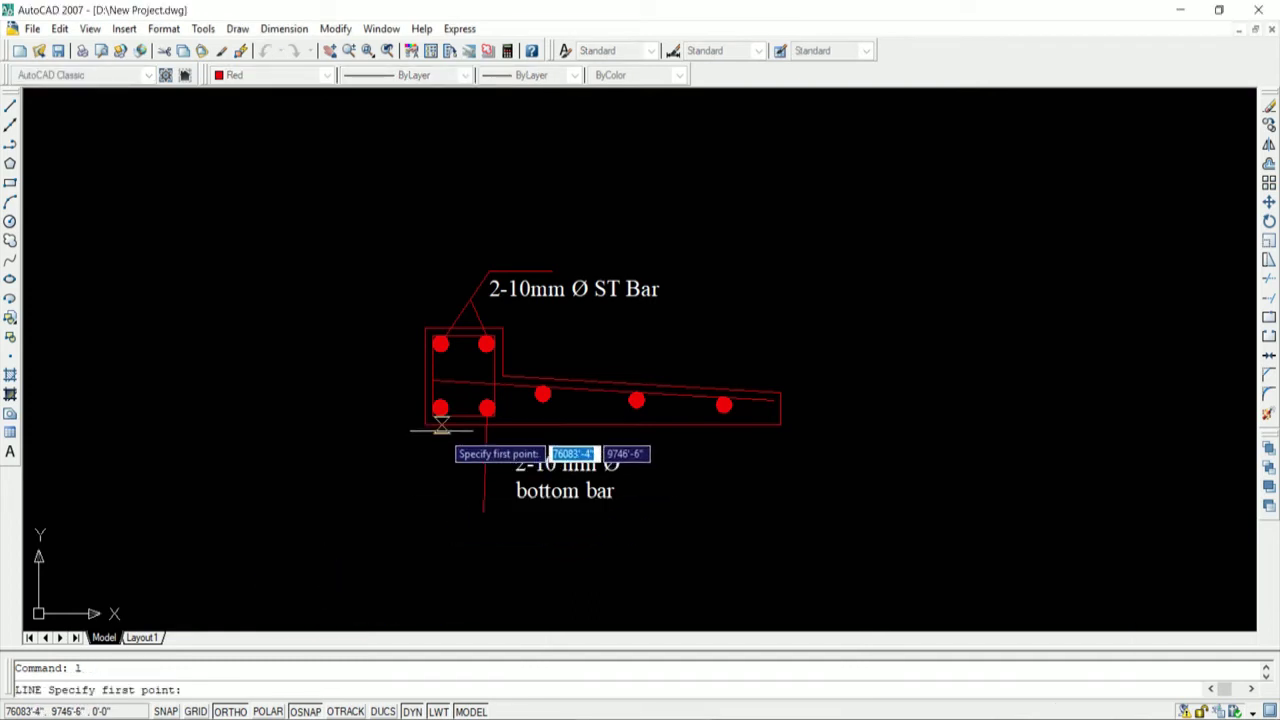
left_click(440, 410)
left_click(483, 513)
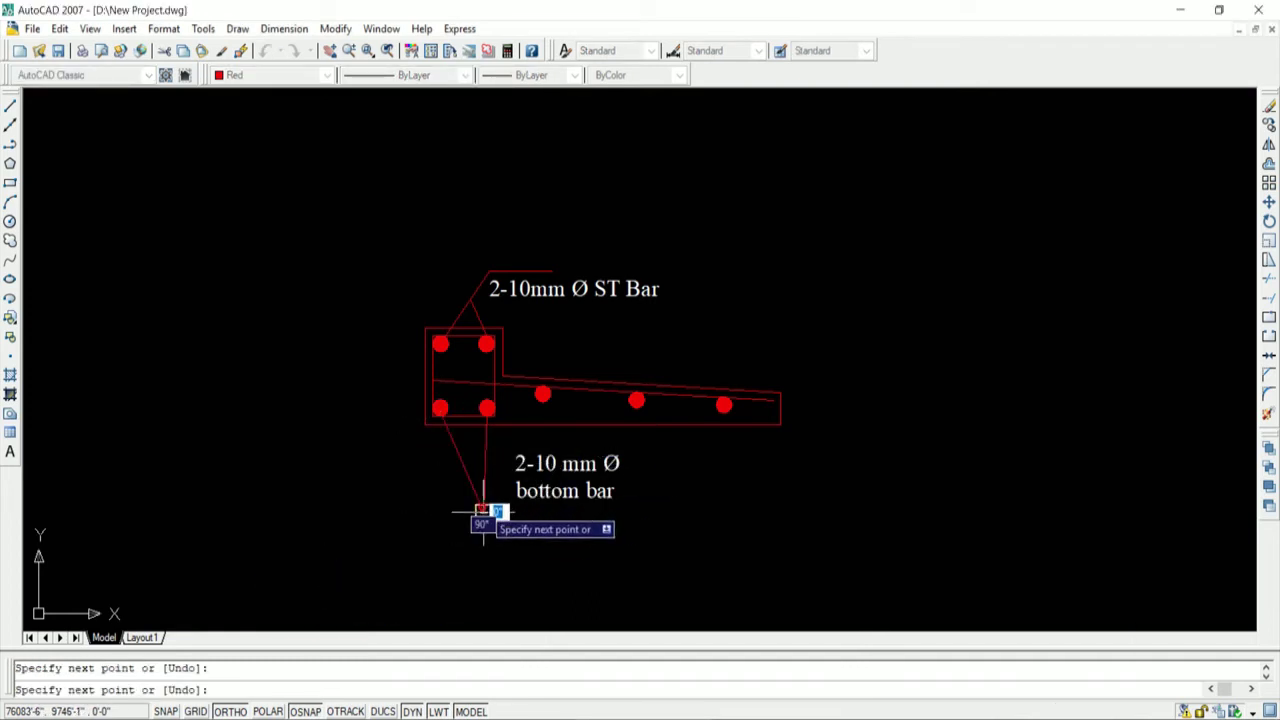
left_click(662, 513)
key("Return")
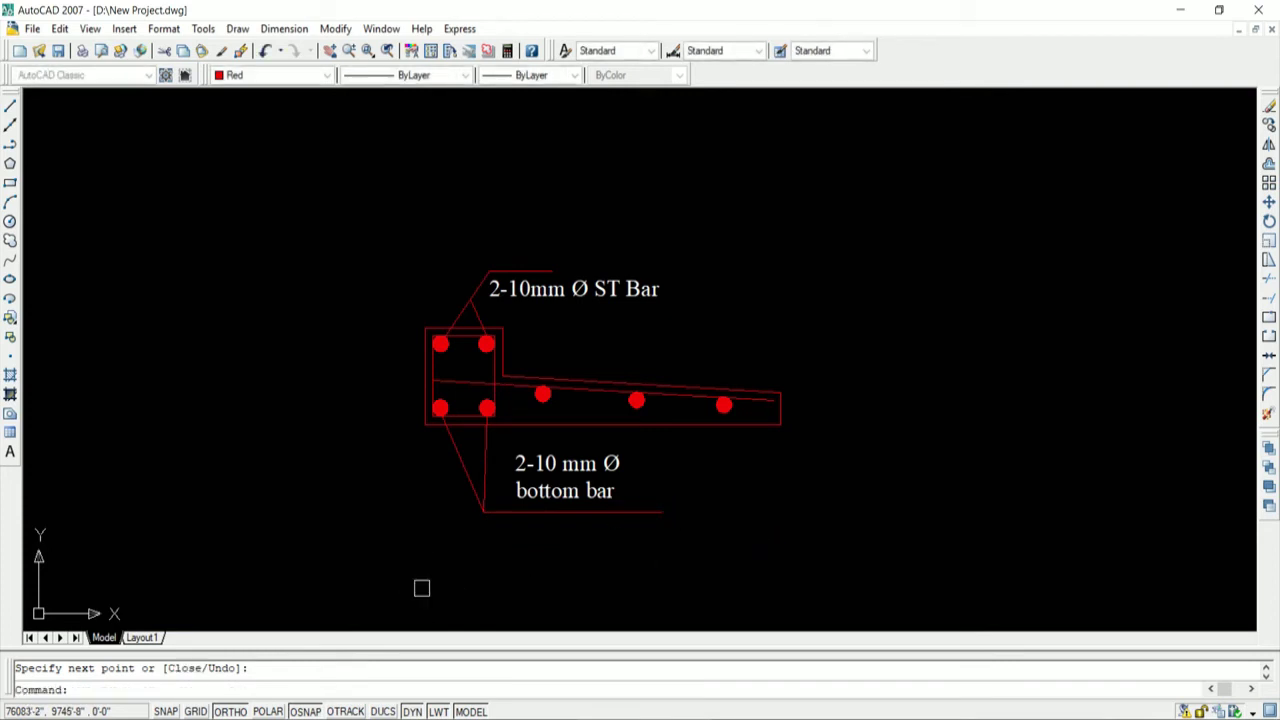
scroll(435, 585, "down", 2)
scroll(557, 537, "up", 2)
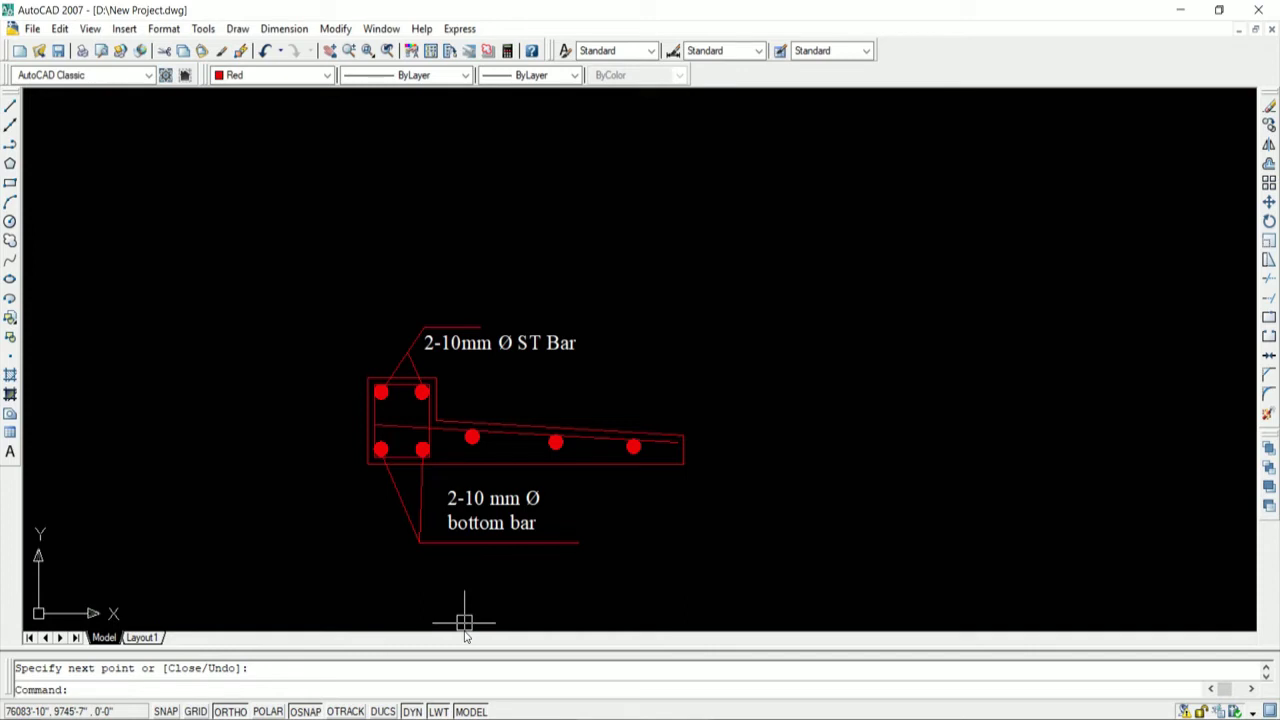
Step: Draw sloped leader lines from two right-hand bars to an apex with a horizontal shelf to the right
type("l")
key("Return")
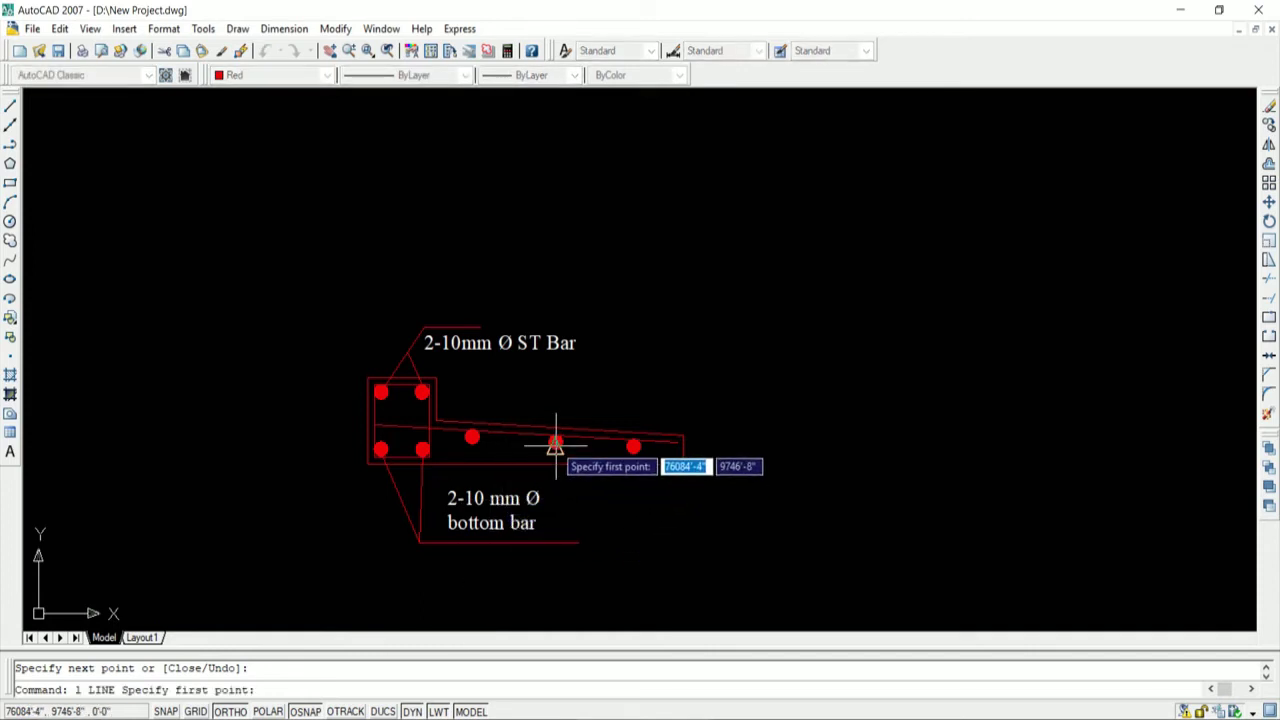
left_click(556, 445)
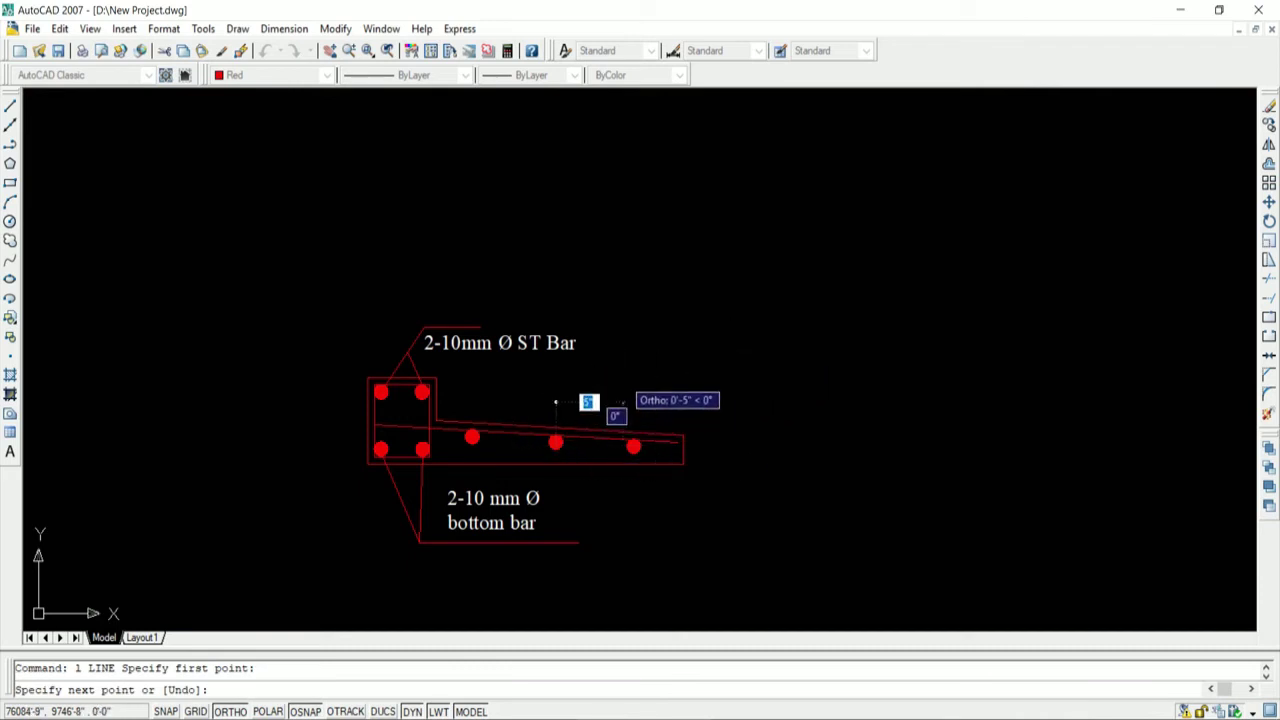
key("F8")
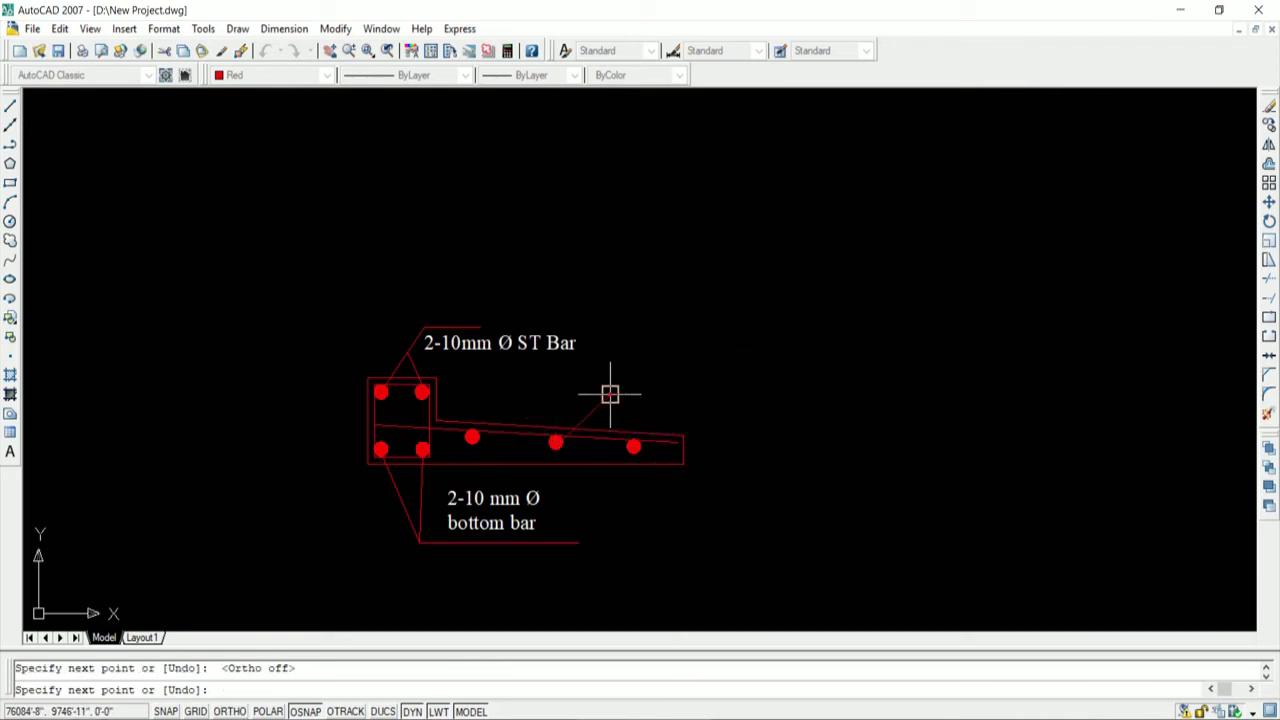
key("Return")
key("Return")
left_click(633, 445)
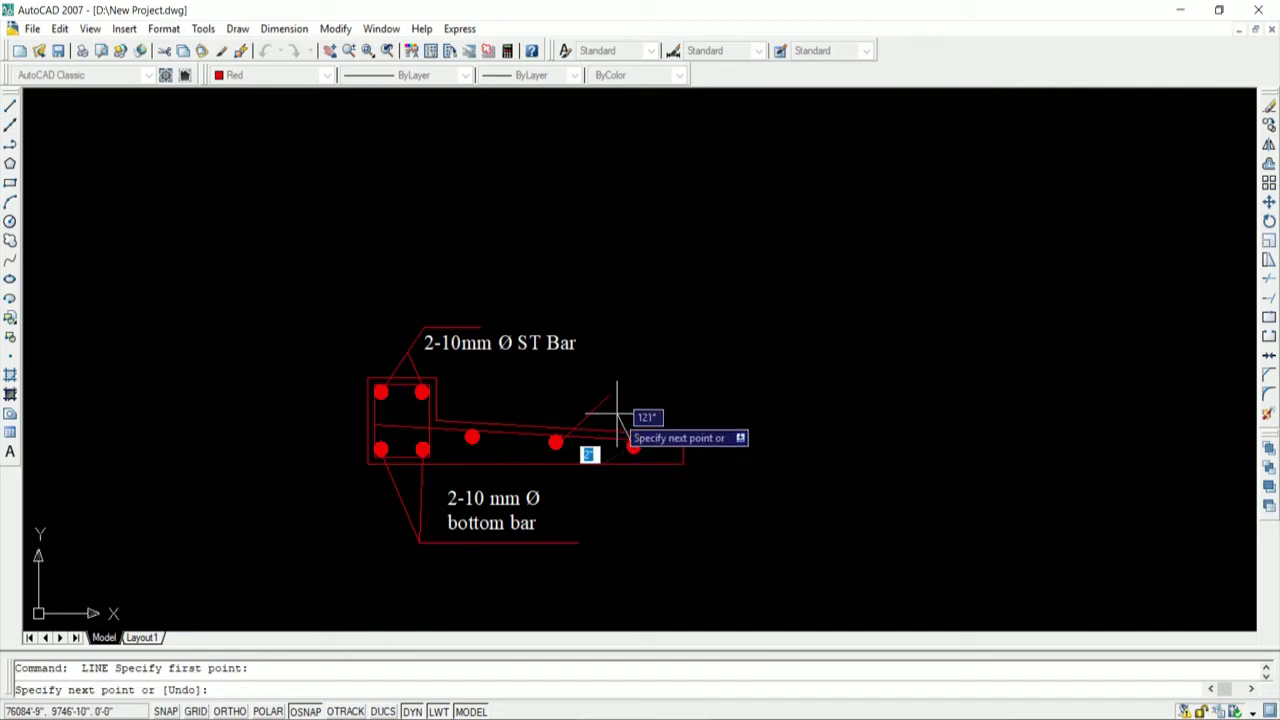
left_click(612, 396)
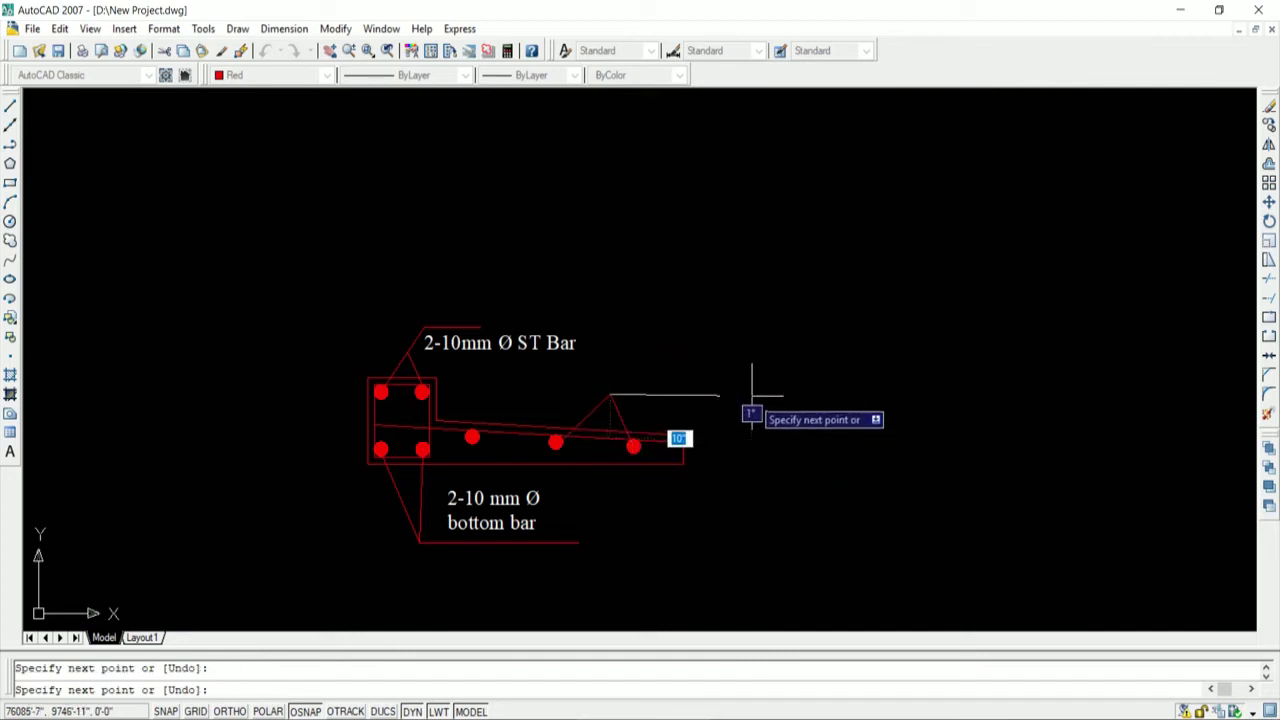
left_click(752, 396)
key("Return")
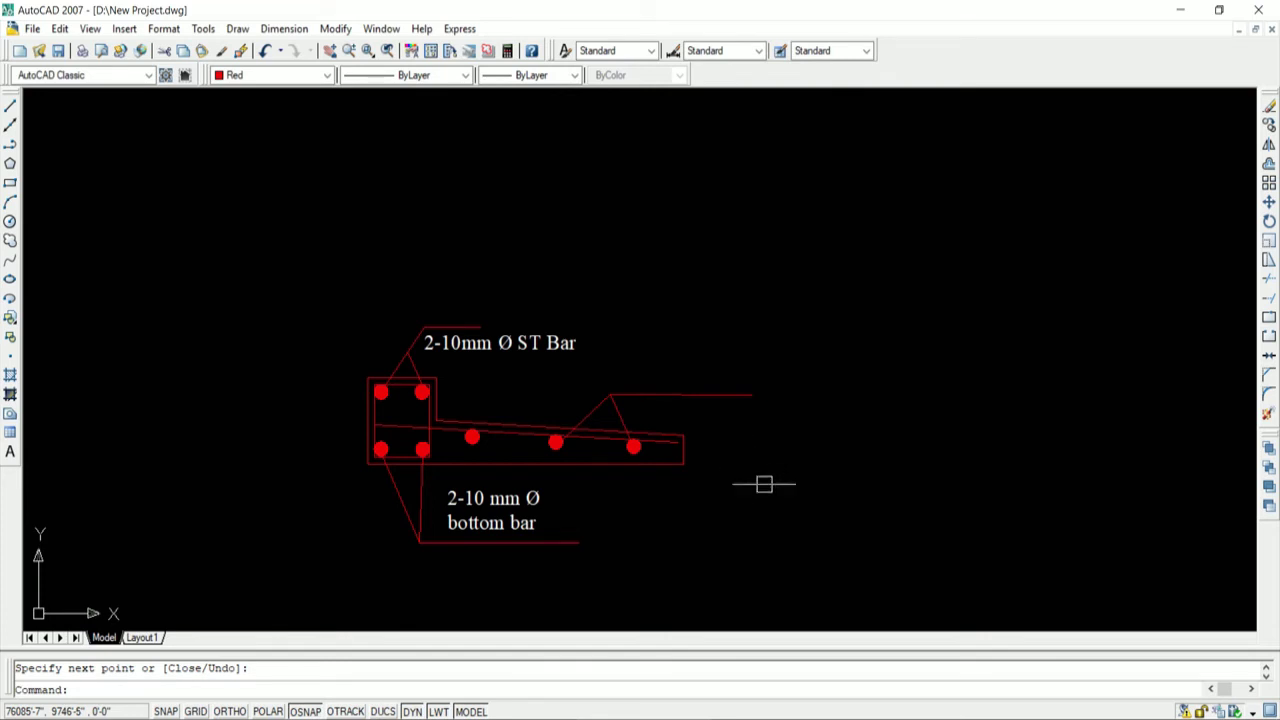
Step: Start a text box right of the new shelf, then cancel it
type("t")
key("Return")
left_click(776, 388)
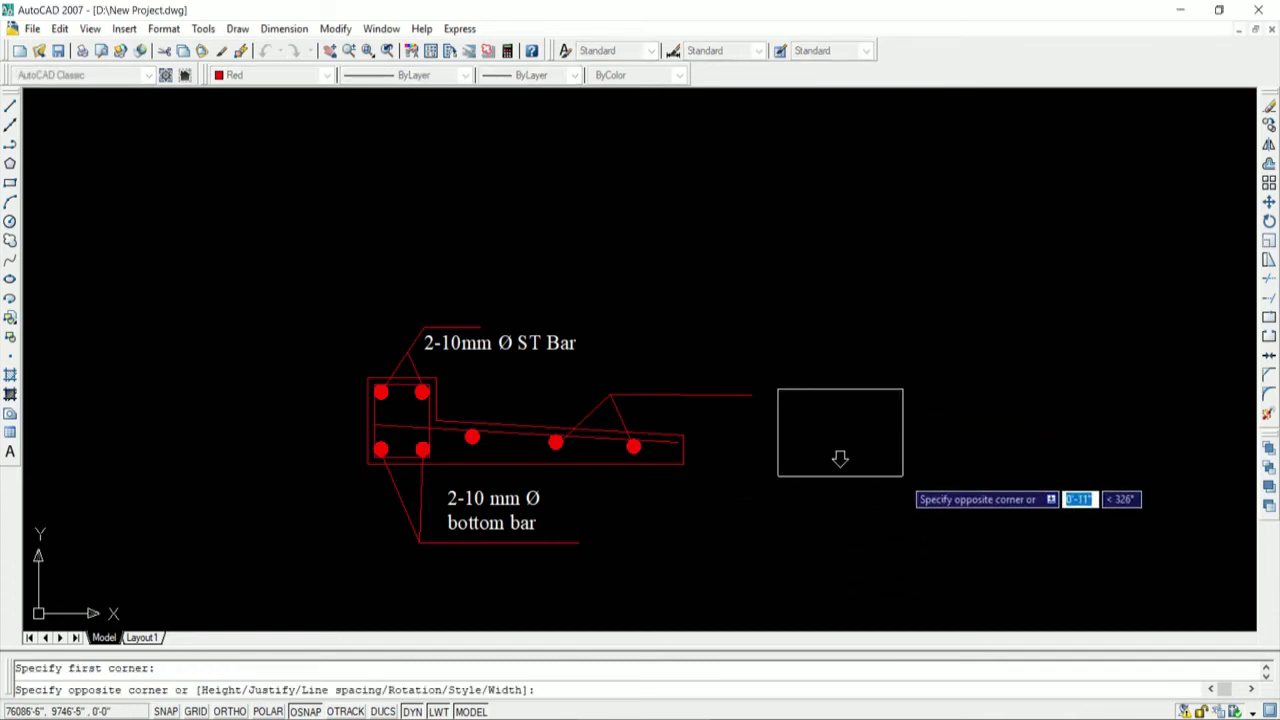
left_click(903, 476)
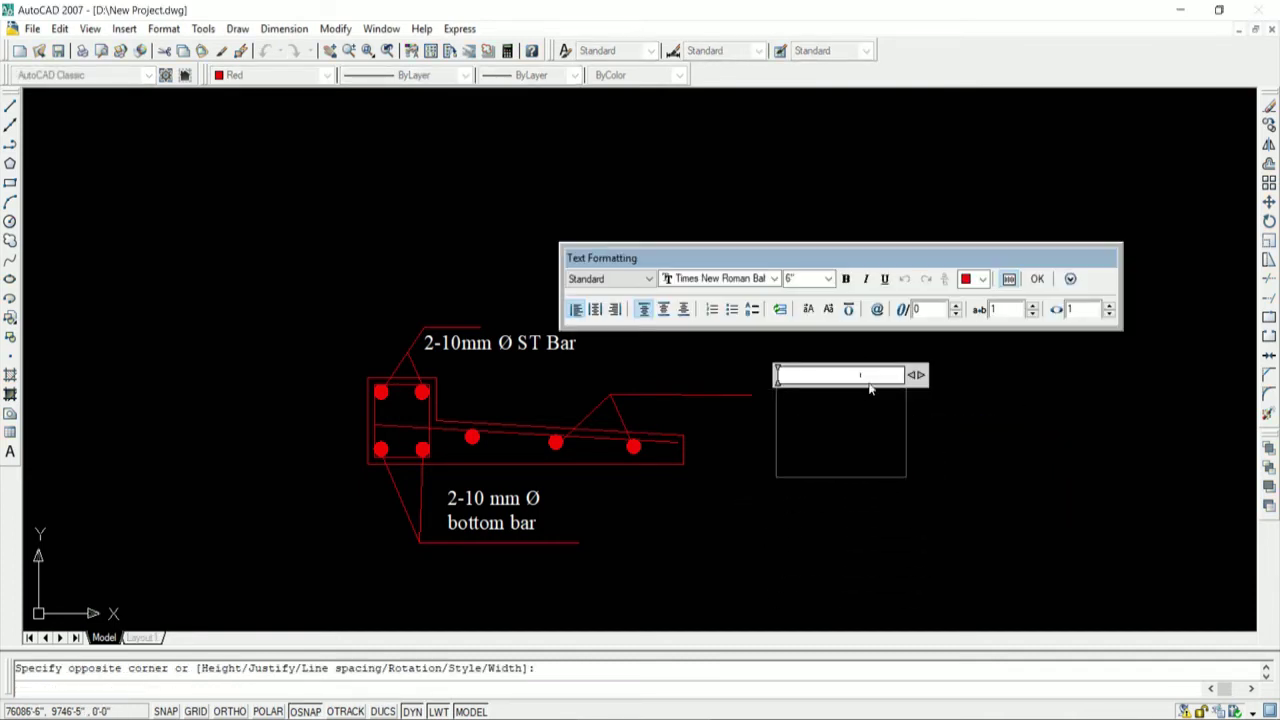
key("Escape")
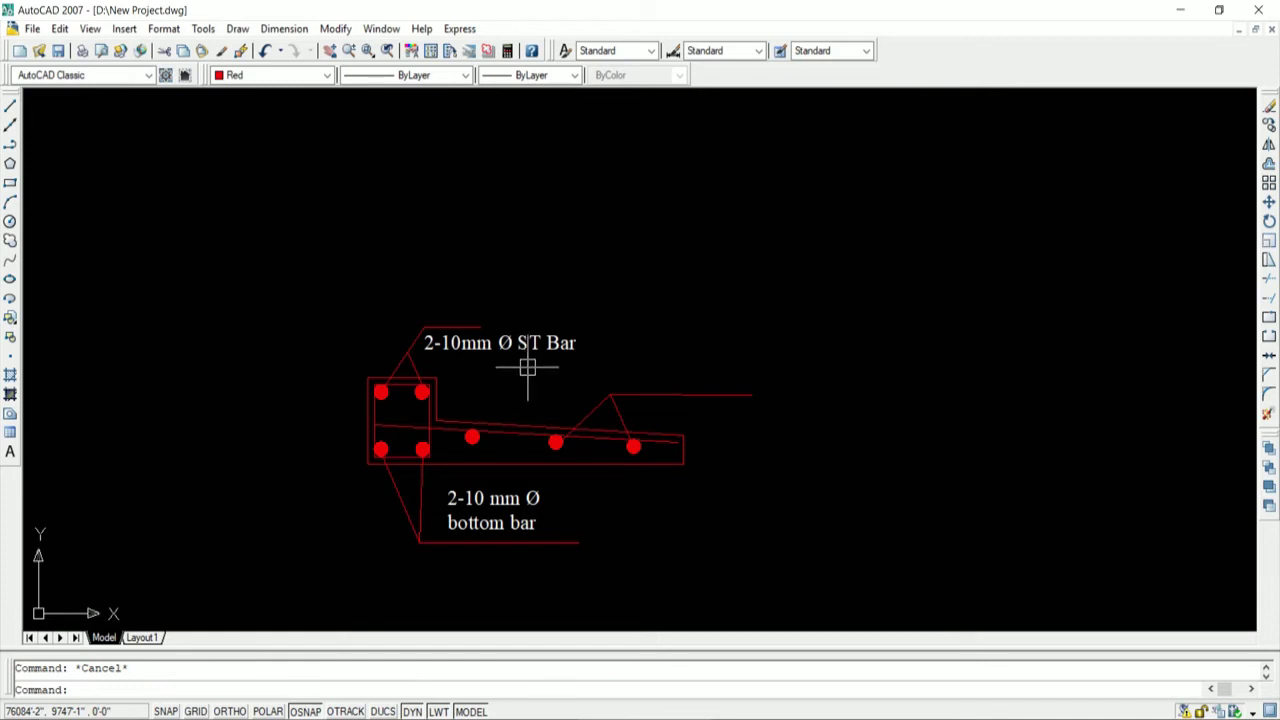
Step: Copy the '2-10mm Ø ST Bar' label onto the right-hand leader shelf
type("co")
key("Return")
left_click(538, 343)
key("Return")
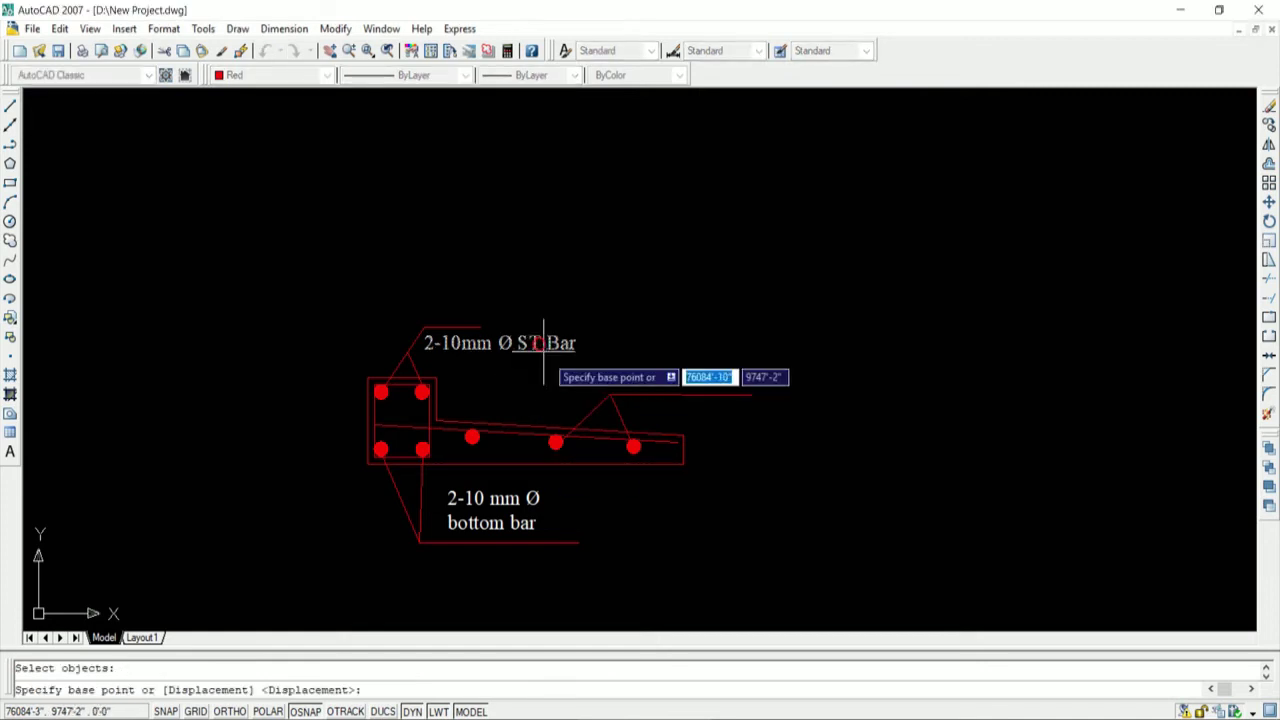
left_click(541, 345)
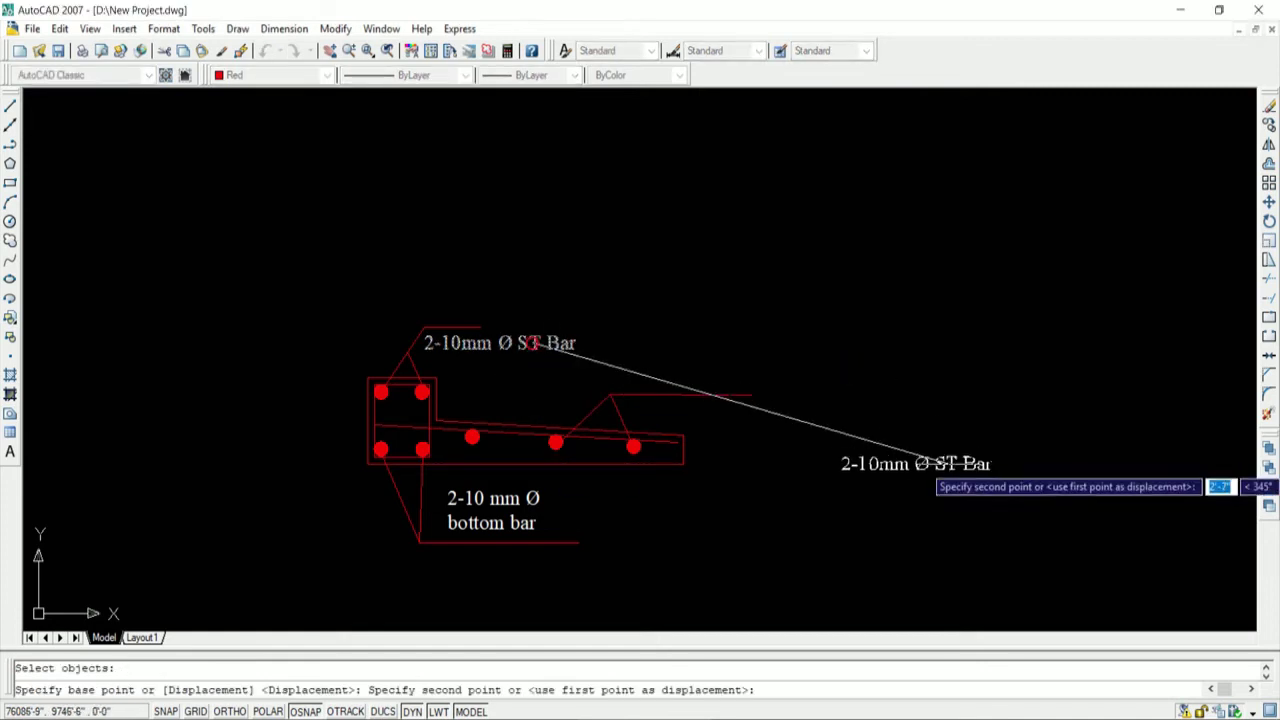
left_click(814, 416)
key("Return")
Step: Edit the copied label, removing 'ST Bar' and the leading '2-'
left_click(778, 418)
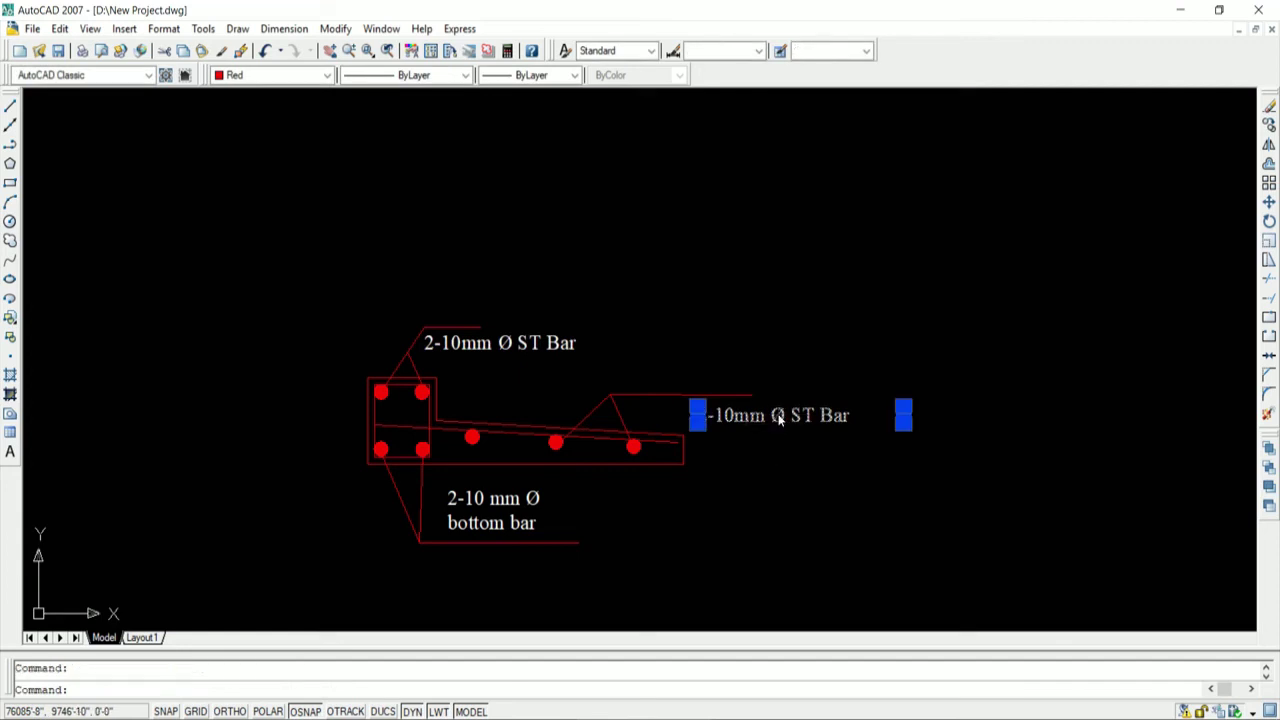
right_click(778, 418)
left_click(933, 73)
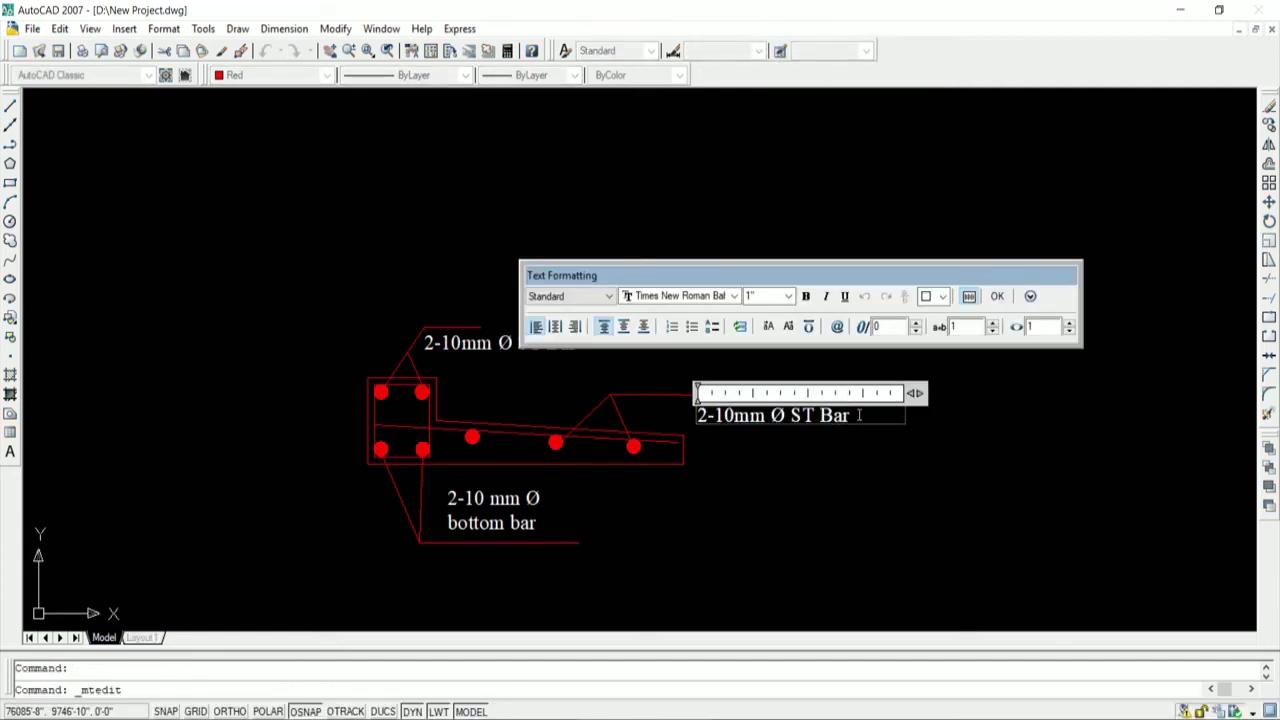
left_click_drag(858, 416, 800, 416)
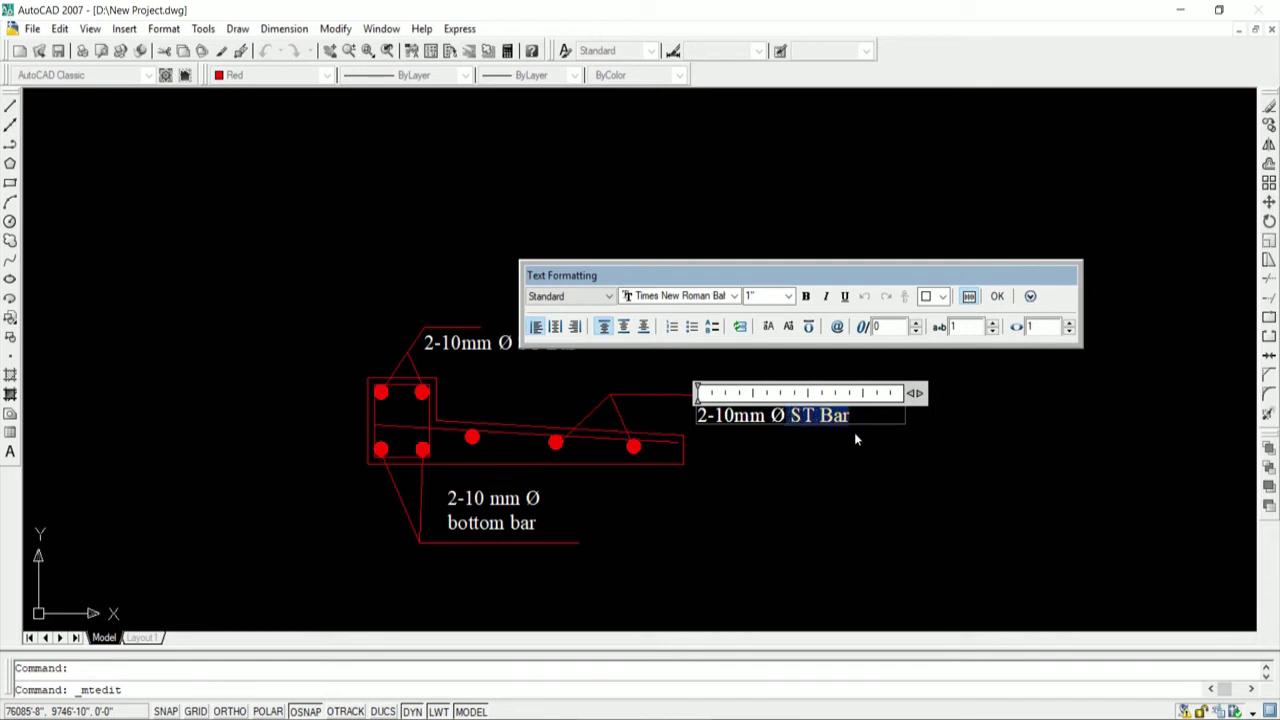
key("BackSpace")
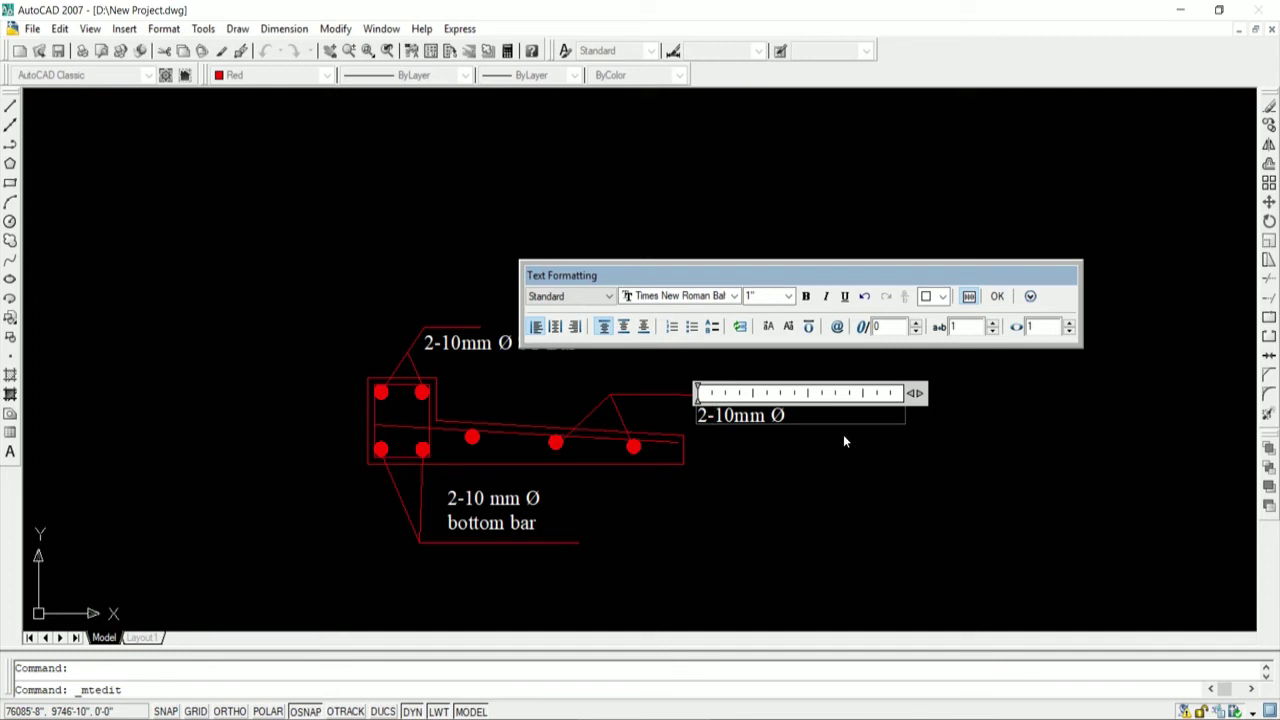
key("BackSpace")
key("BackSpace")
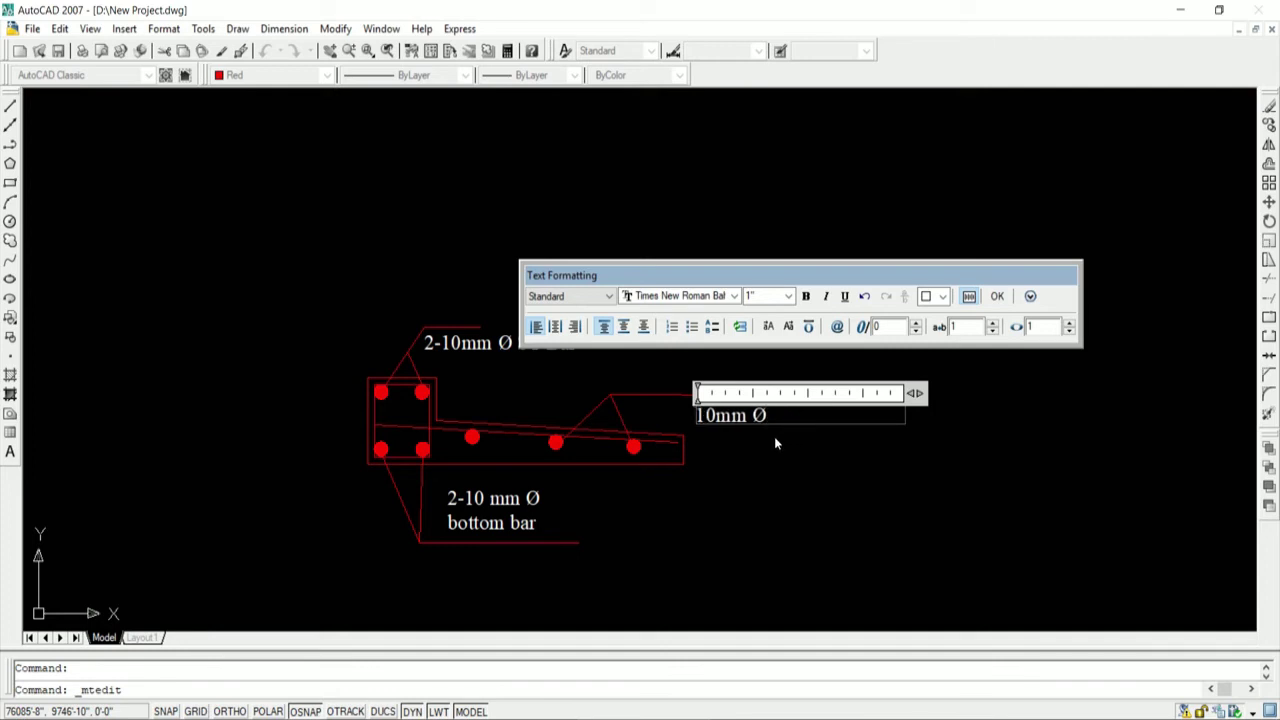
left_click(838, 328)
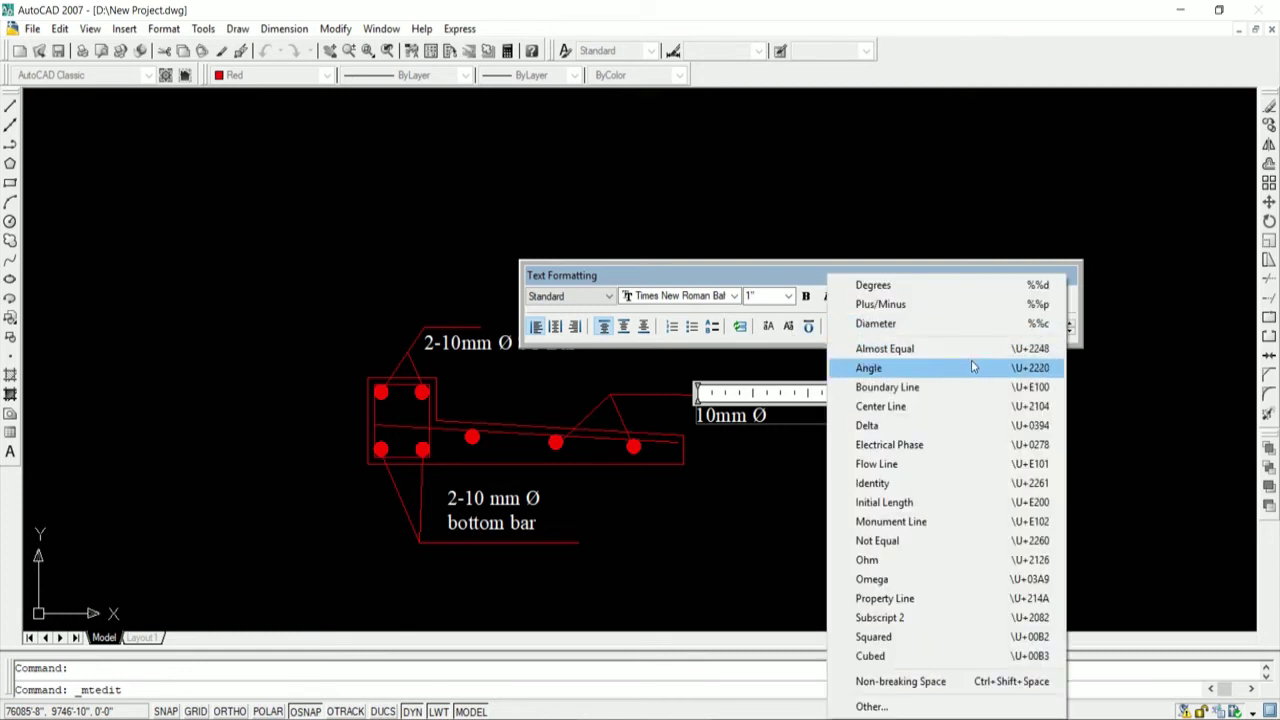
left_click(1111, 380)
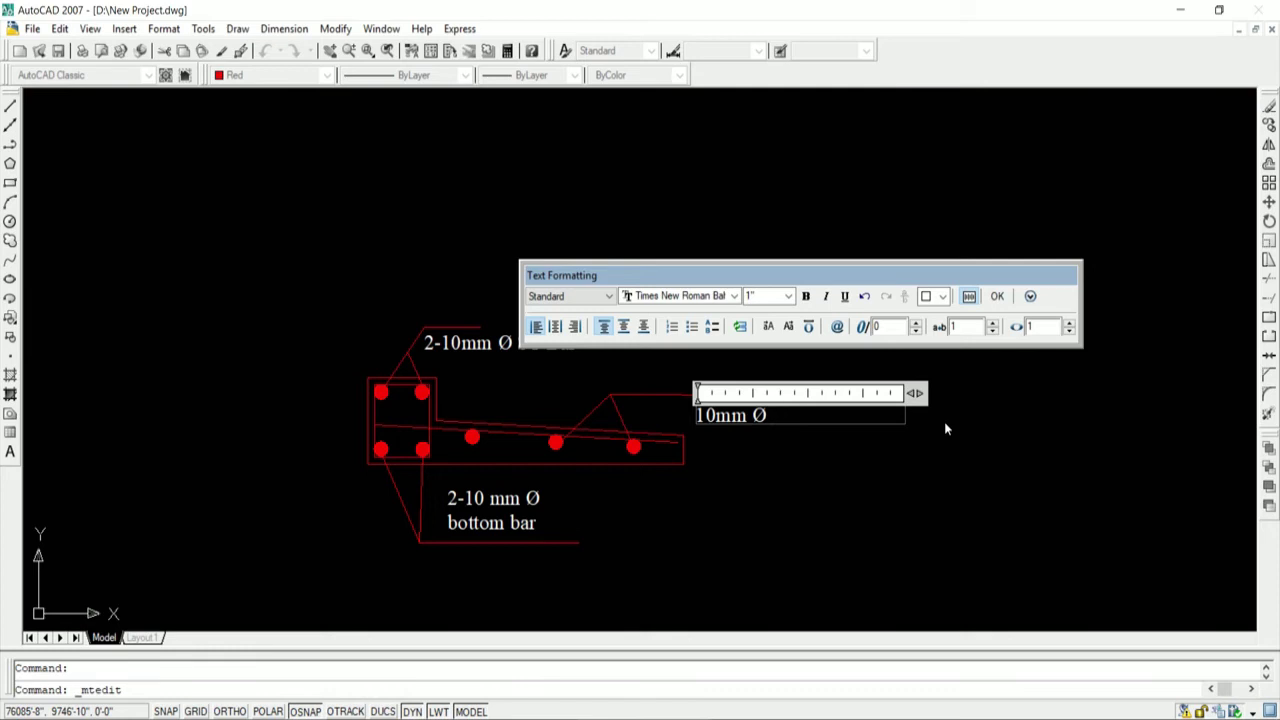
Step: Finish the copied label as '10mm Ø @ 8" c /c'
type("@ 8/")
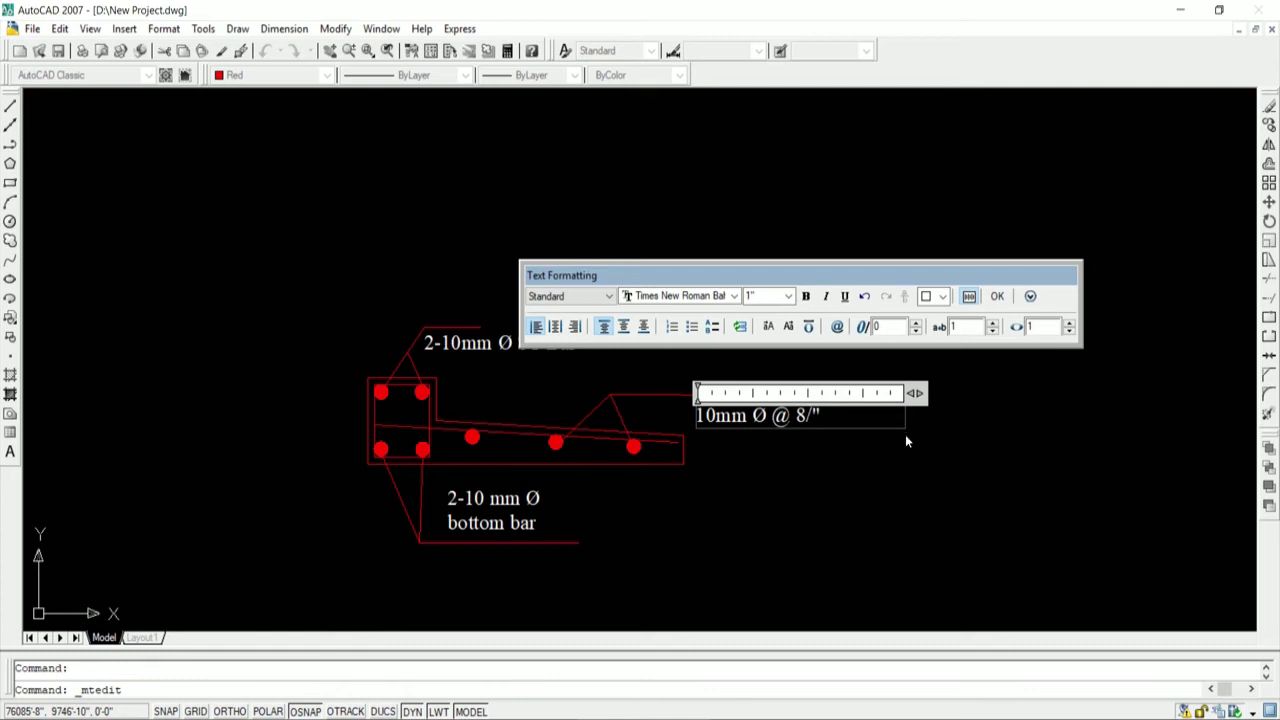
key("BackSpace")
type("\"")
type(" c")
key("BackSpace")
type("/")
type("c")
left_click(997, 295)
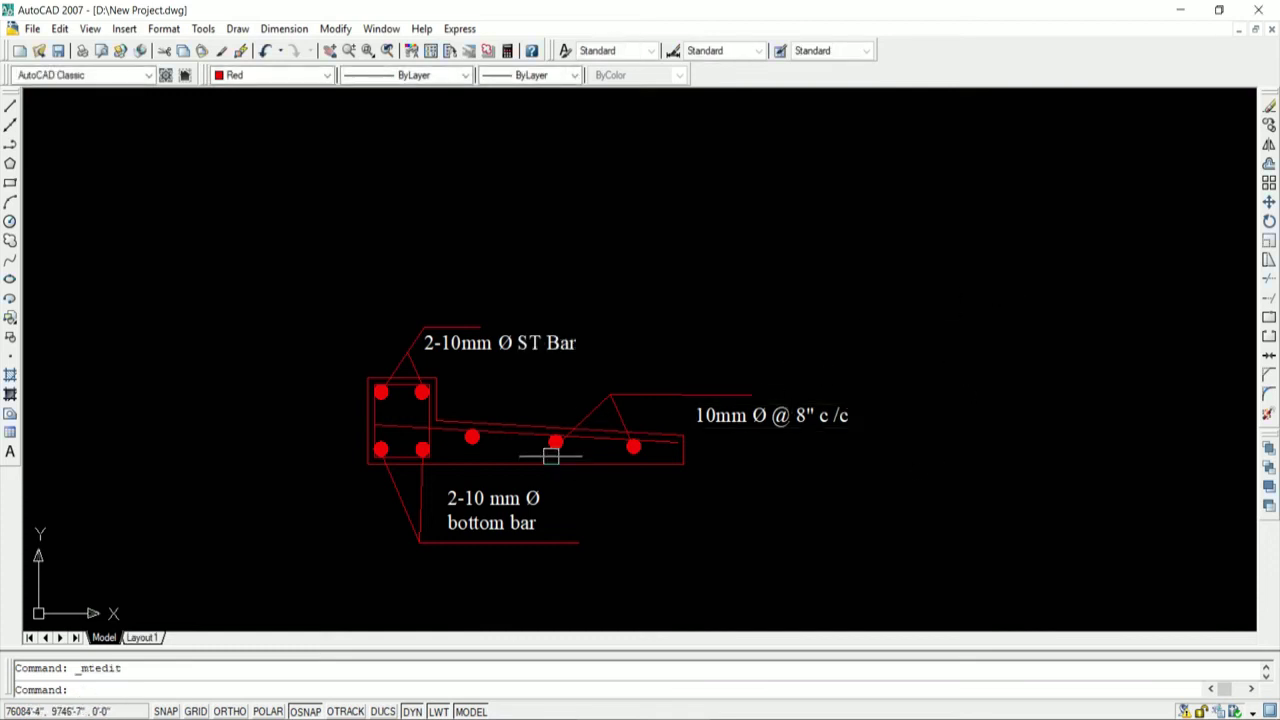
Step: Save the drawing
scroll(550, 456, "up", 3)
scroll(523, 429, "down", 4)
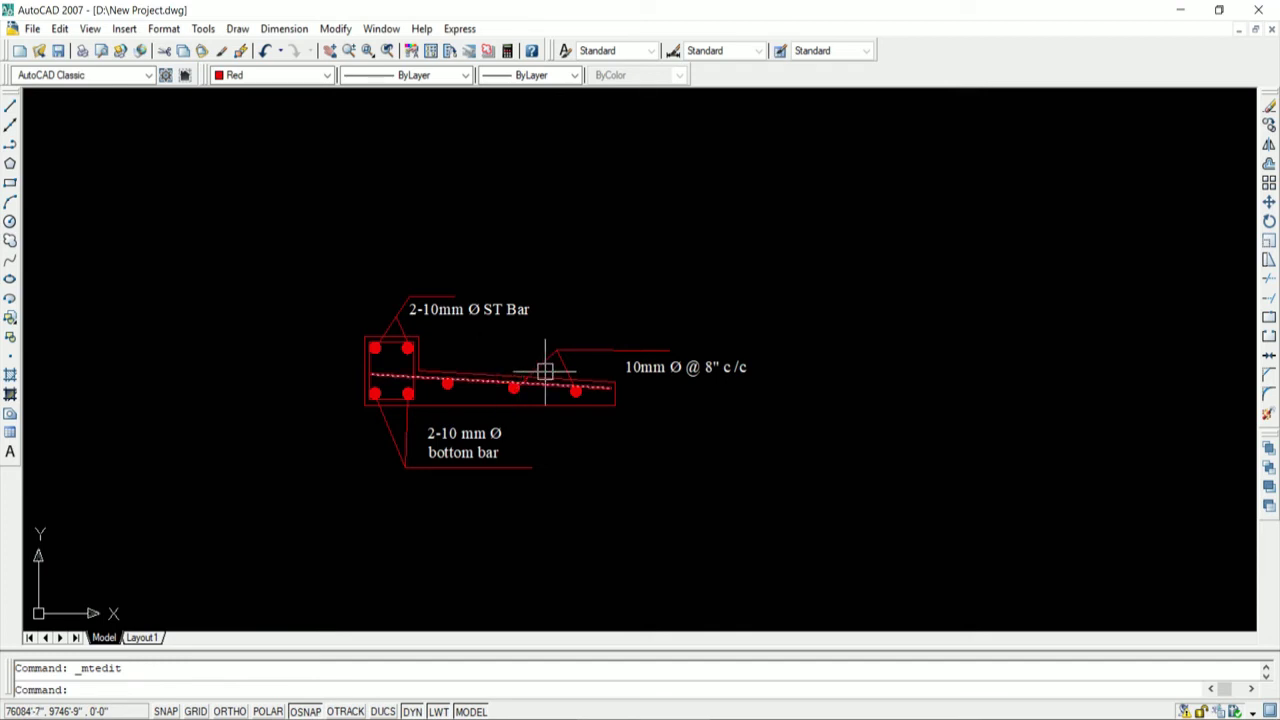
key("ctrl+s")
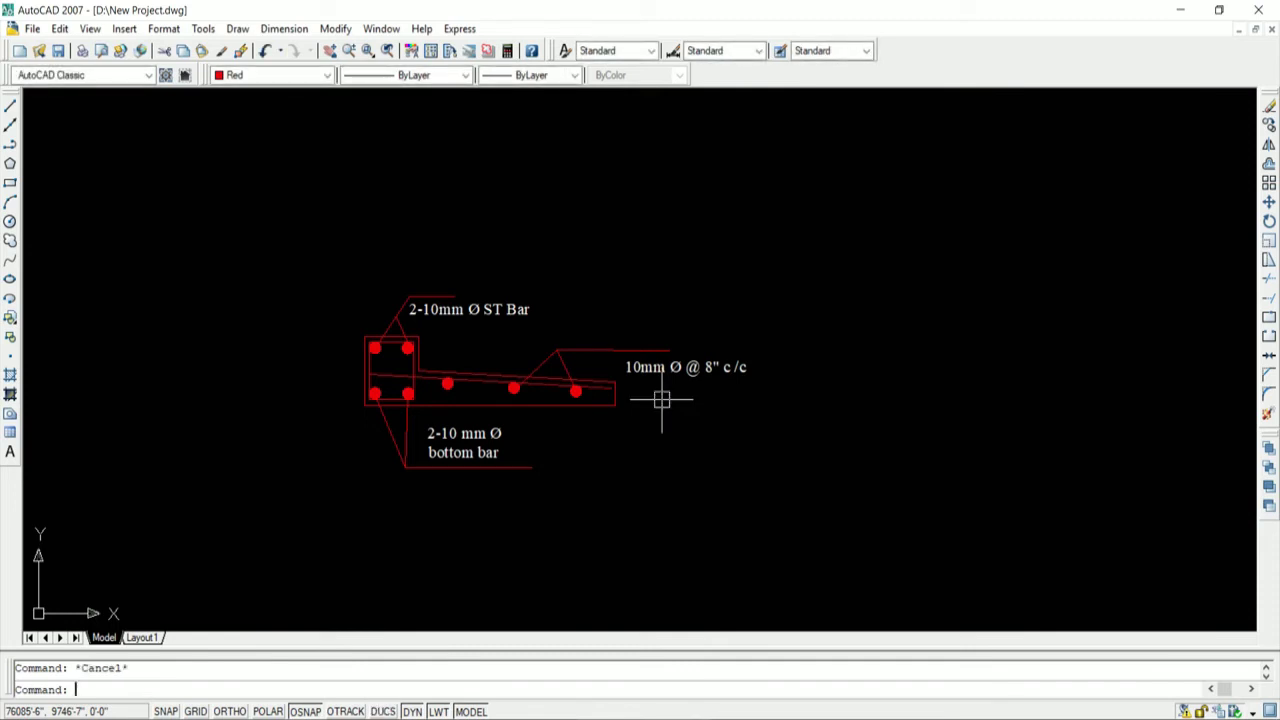
Step: Add a 6" aligned dimension for the beam depth on its left side
scroll(661, 399, "up", 1)
type("dal")
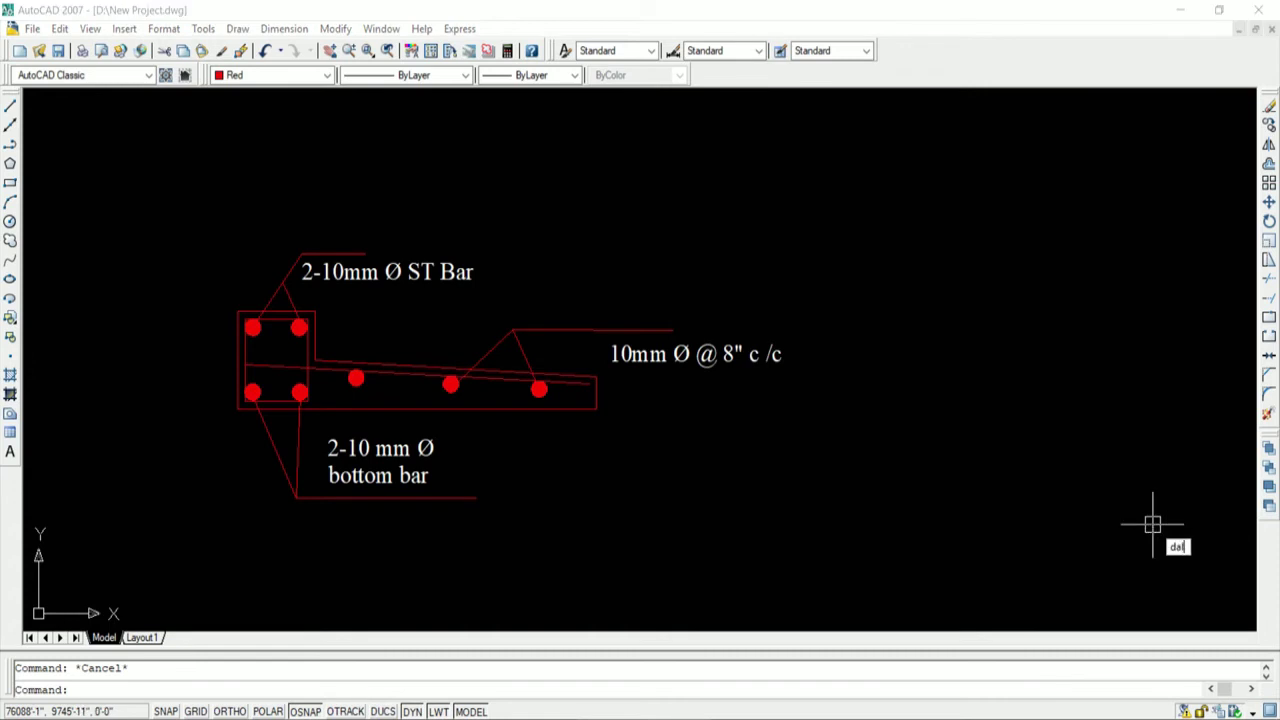
key("Return")
scroll(230, 370, "up", 3)
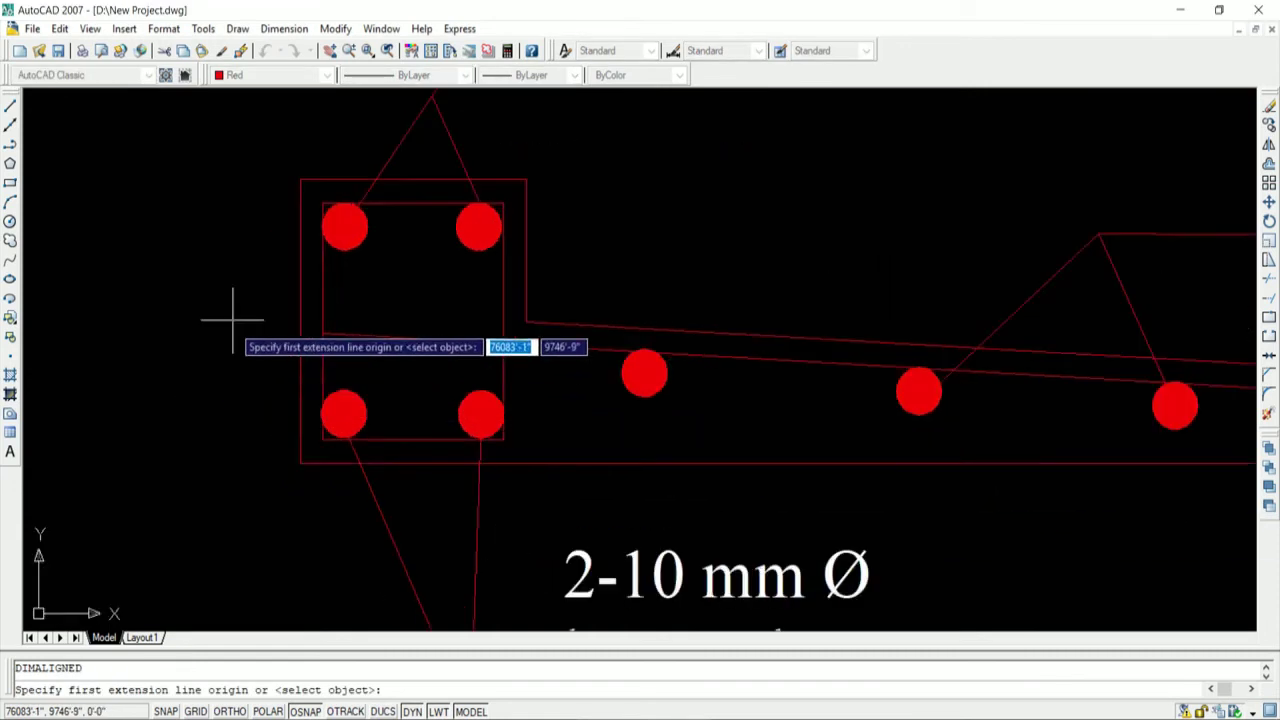
left_click(299, 179)
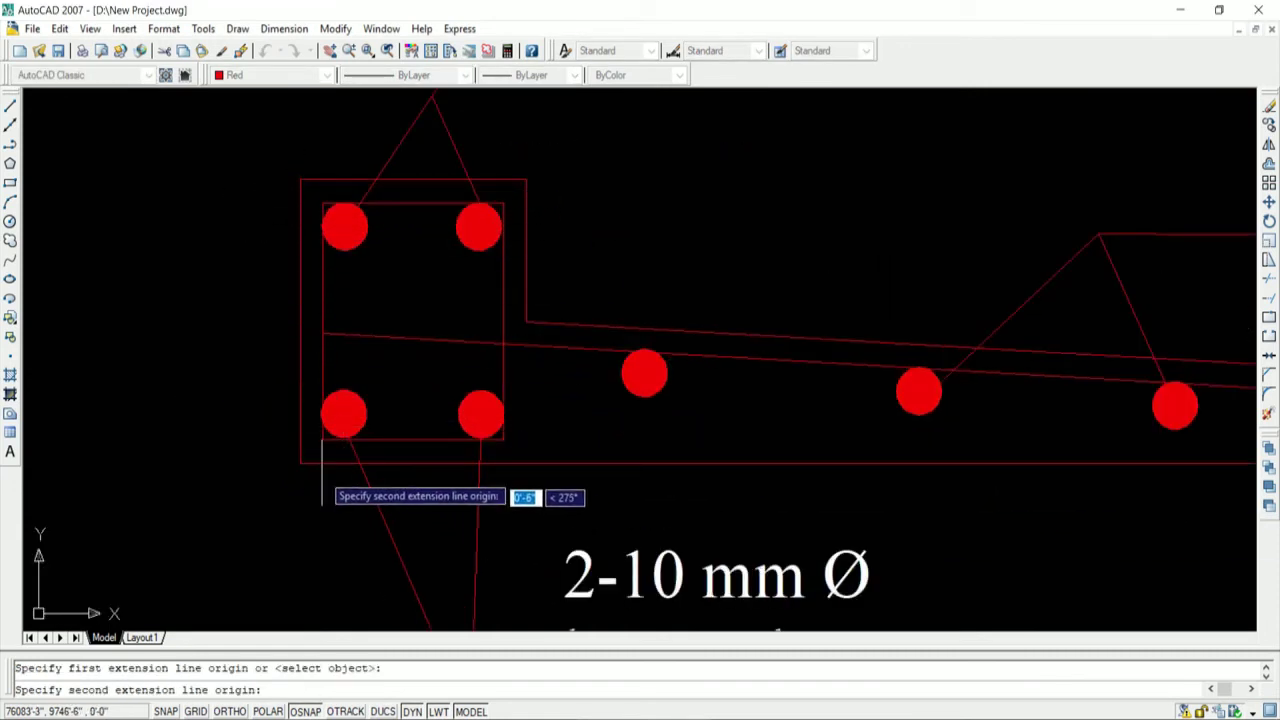
left_click(300, 462)
left_click(185, 425)
scroll(180, 425, "down", 3)
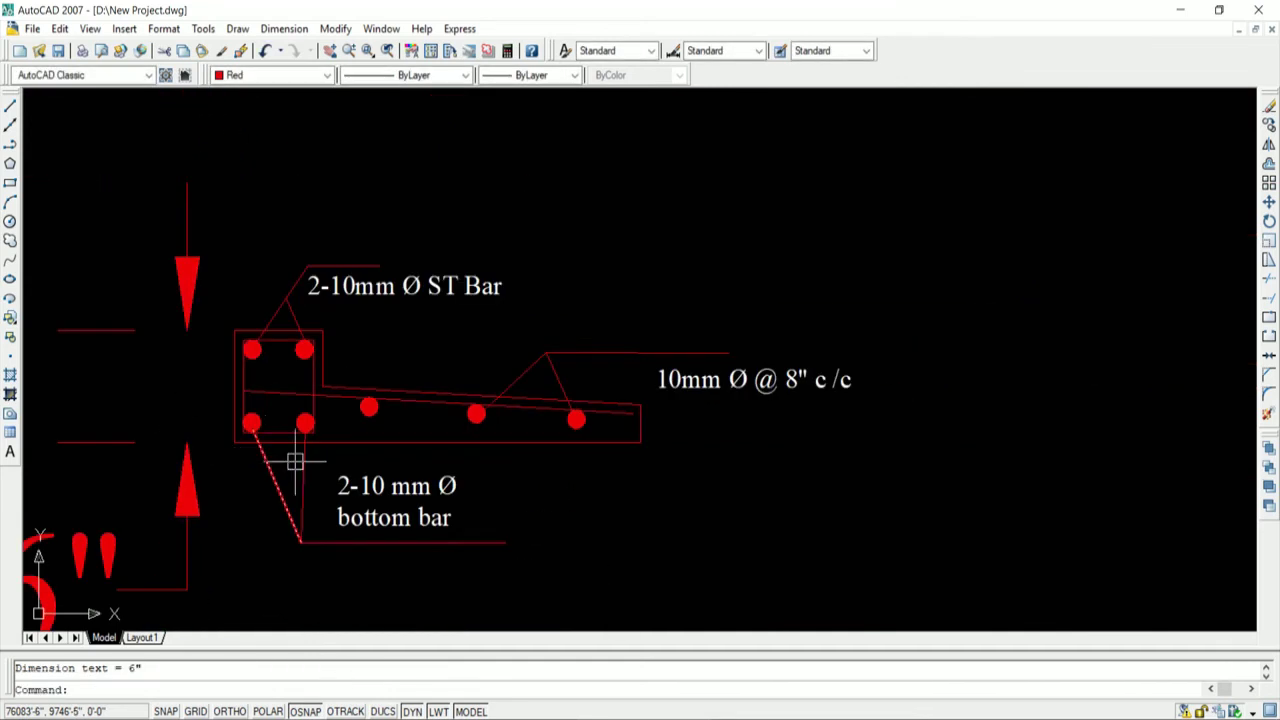
scroll(480, 460, "down", 3)
scroll(359, 503, "up", 1)
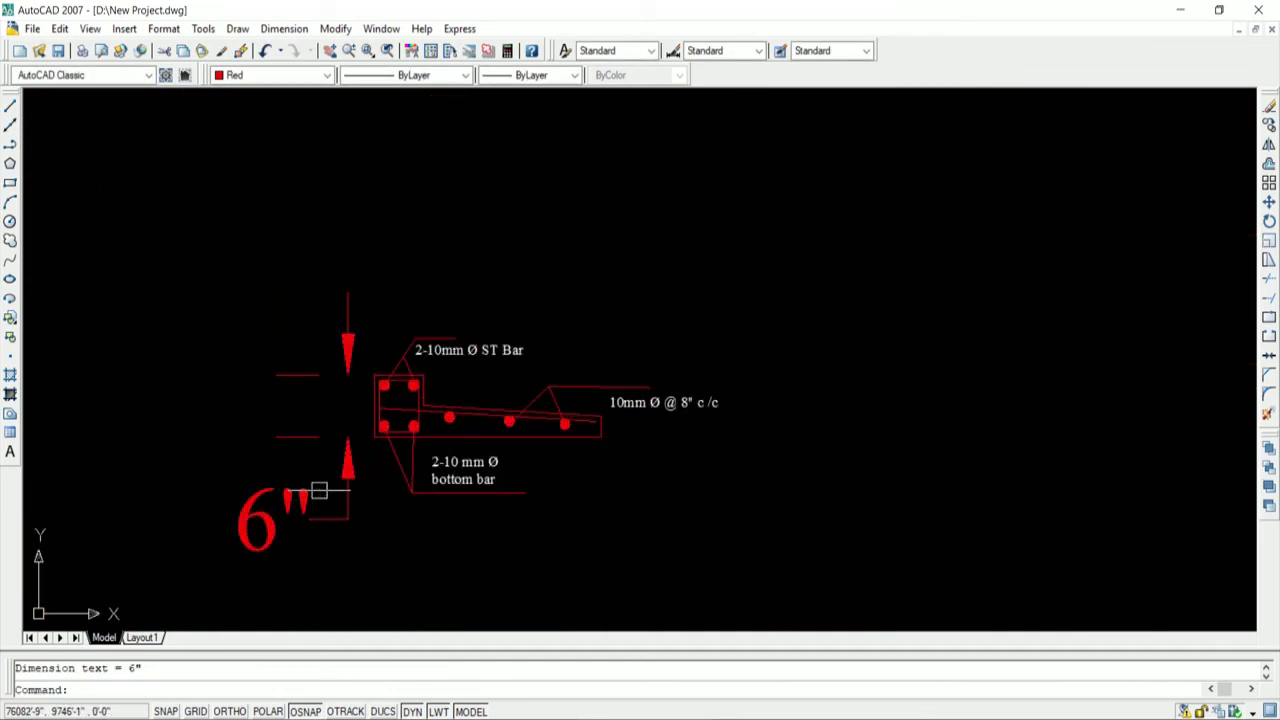
left_click(319, 490)
left_click(323, 497)
left_click(318, 470)
left_click(322, 461)
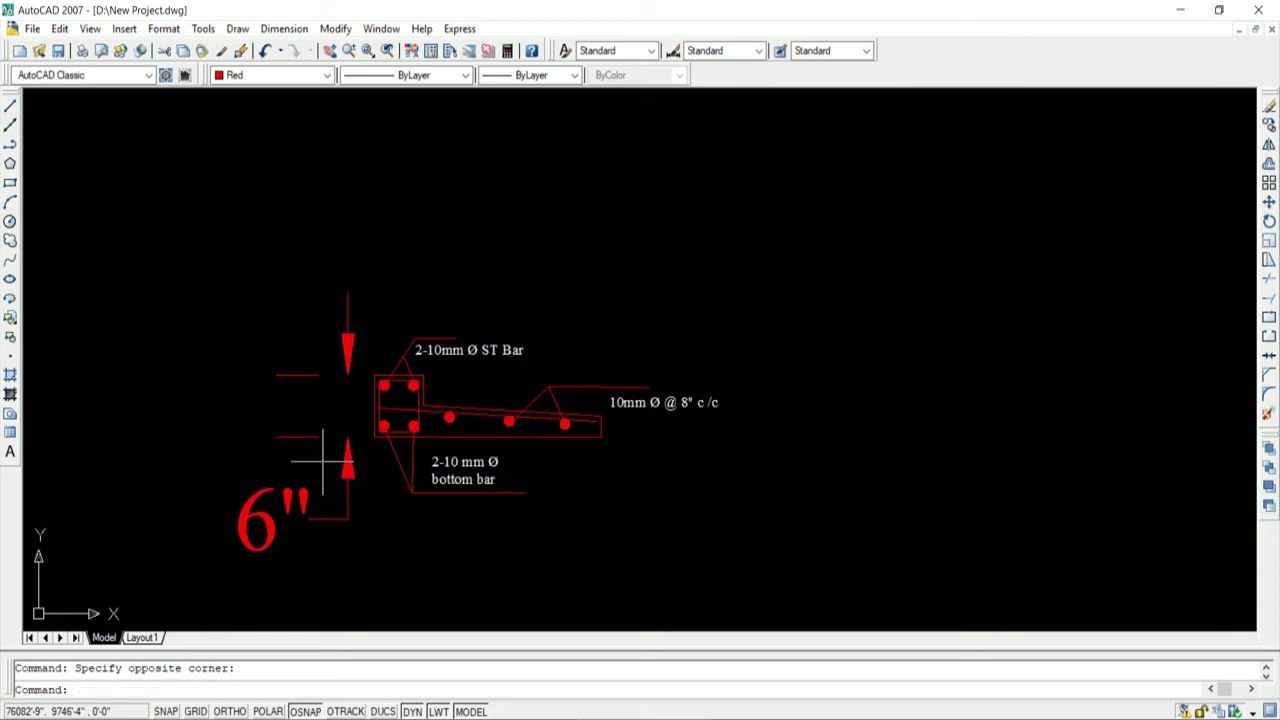
scroll(388, 468, "up", 3)
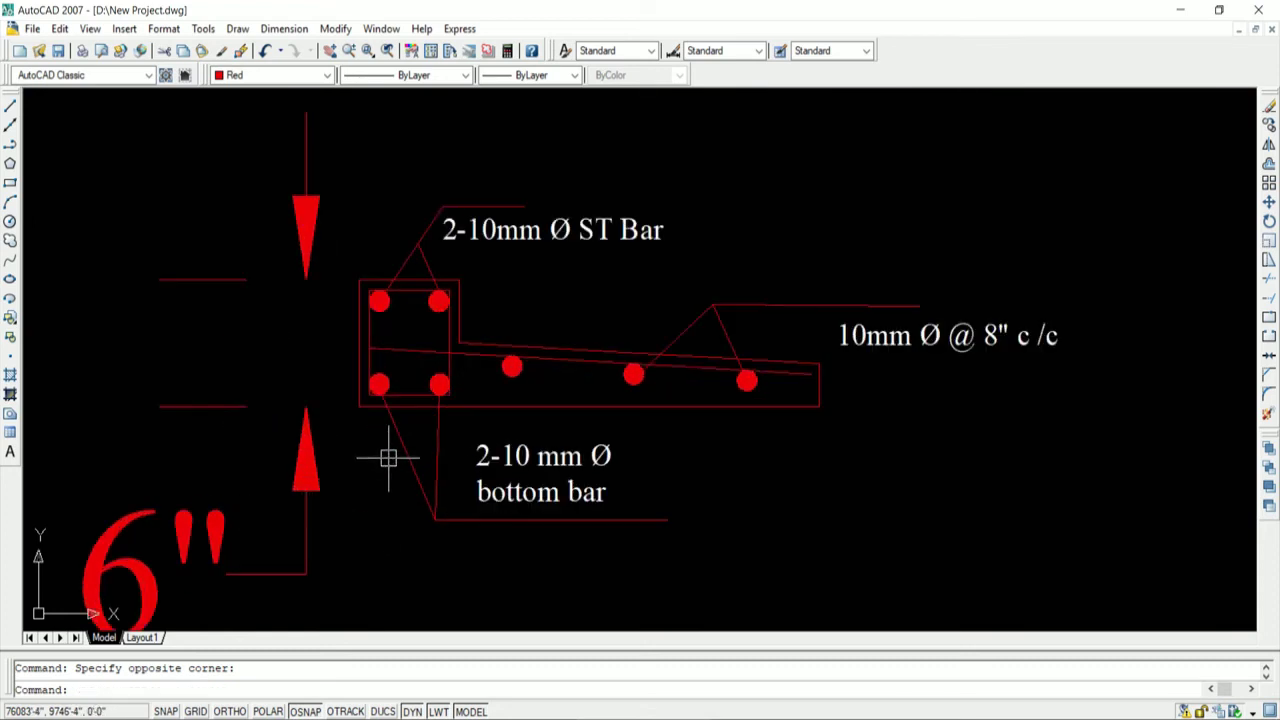
Step: Add a 1'-11" slab width dimension below, then cancel and undo the dimensions
type("dli")
key("Return")
left_click(359, 409)
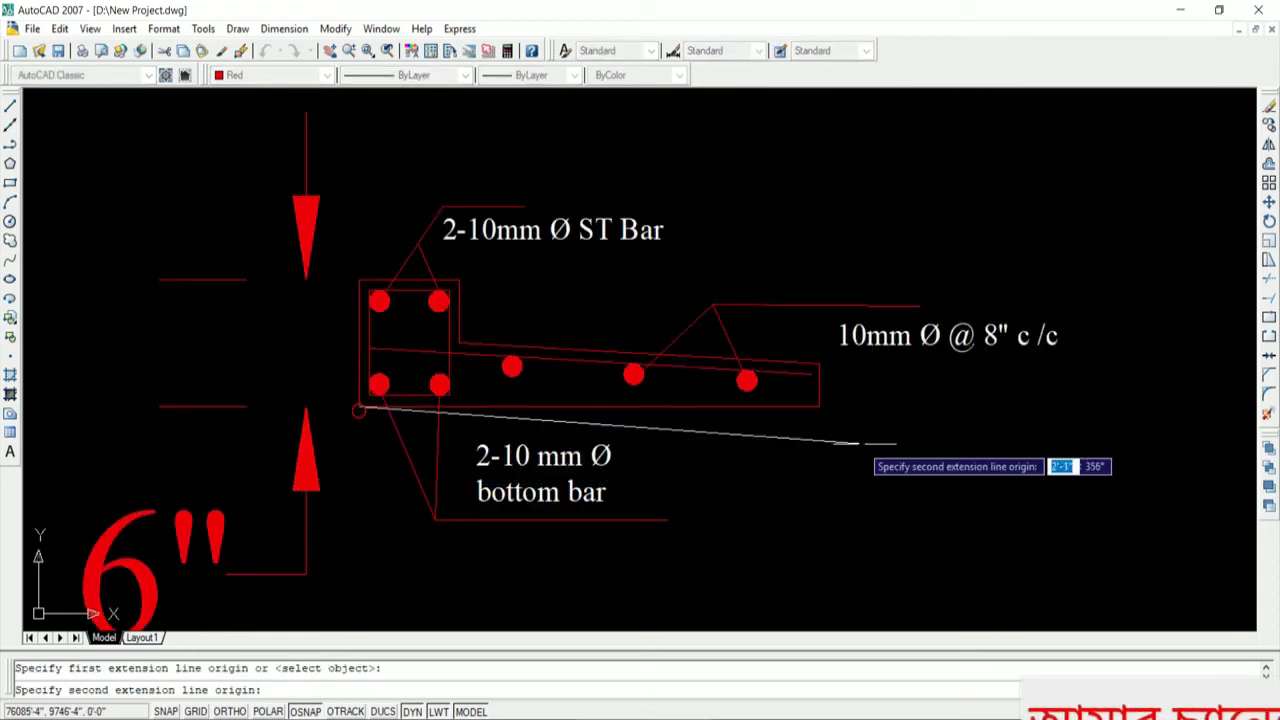
left_click(819, 406)
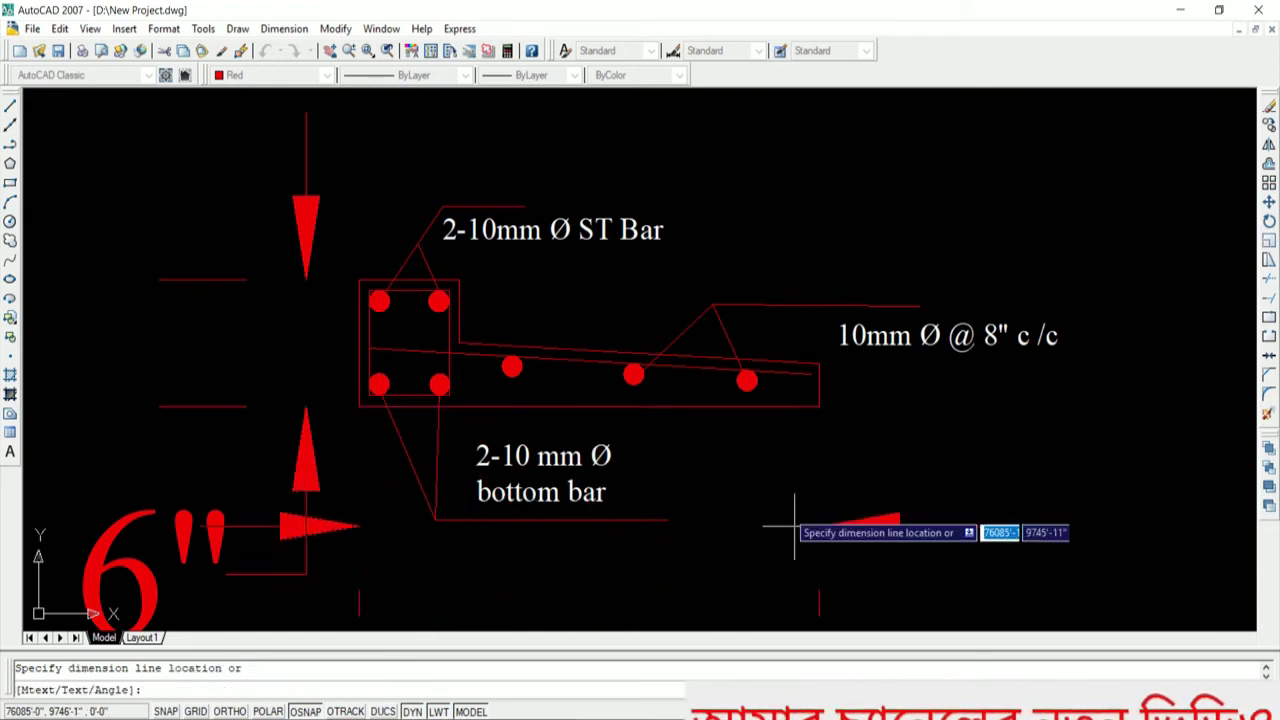
scroll(795, 532, "down", 3)
left_click(786, 565)
scroll(484, 503, "up", 3)
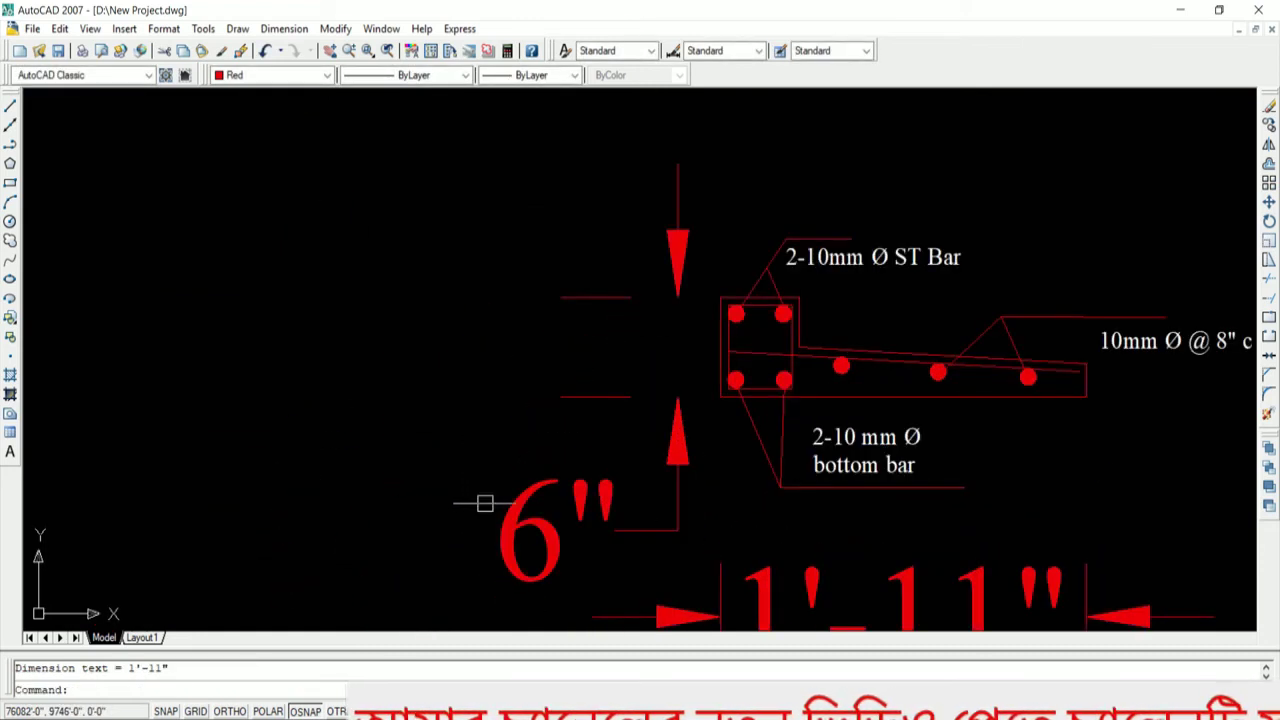
scroll(484, 503, "down", 3)
scroll(680, 521, "up", 2)
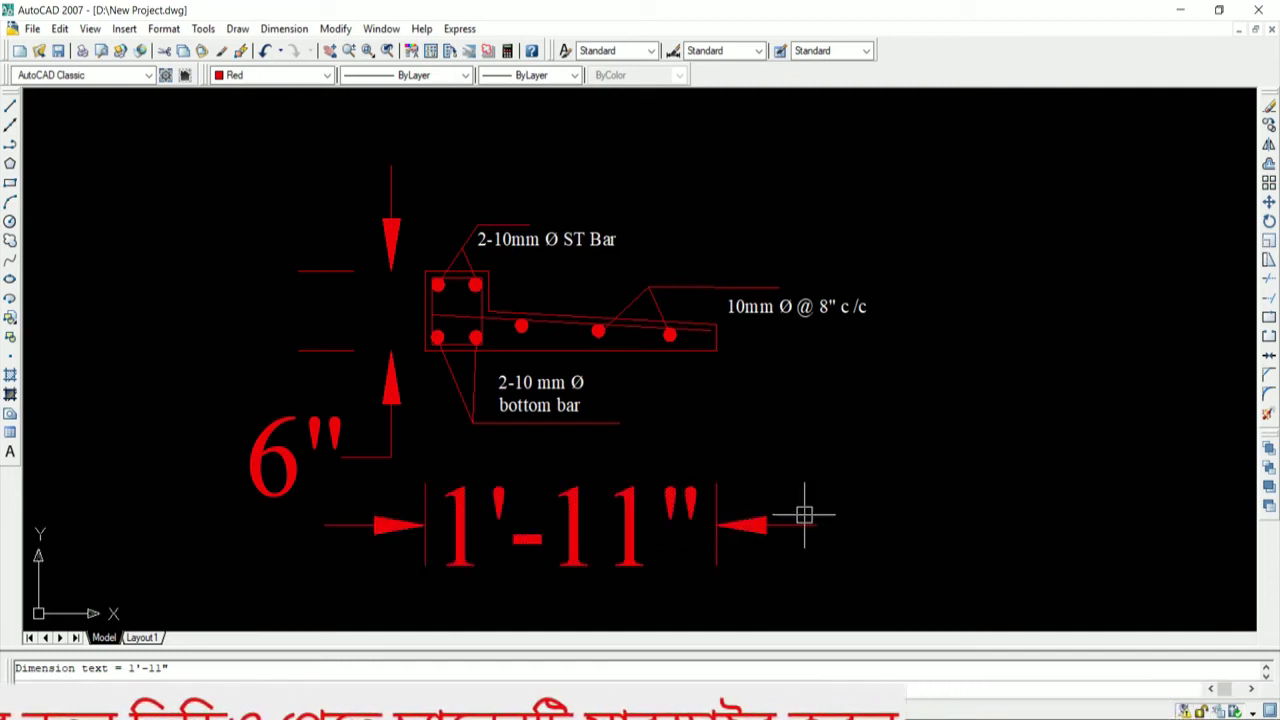
key("Escape")
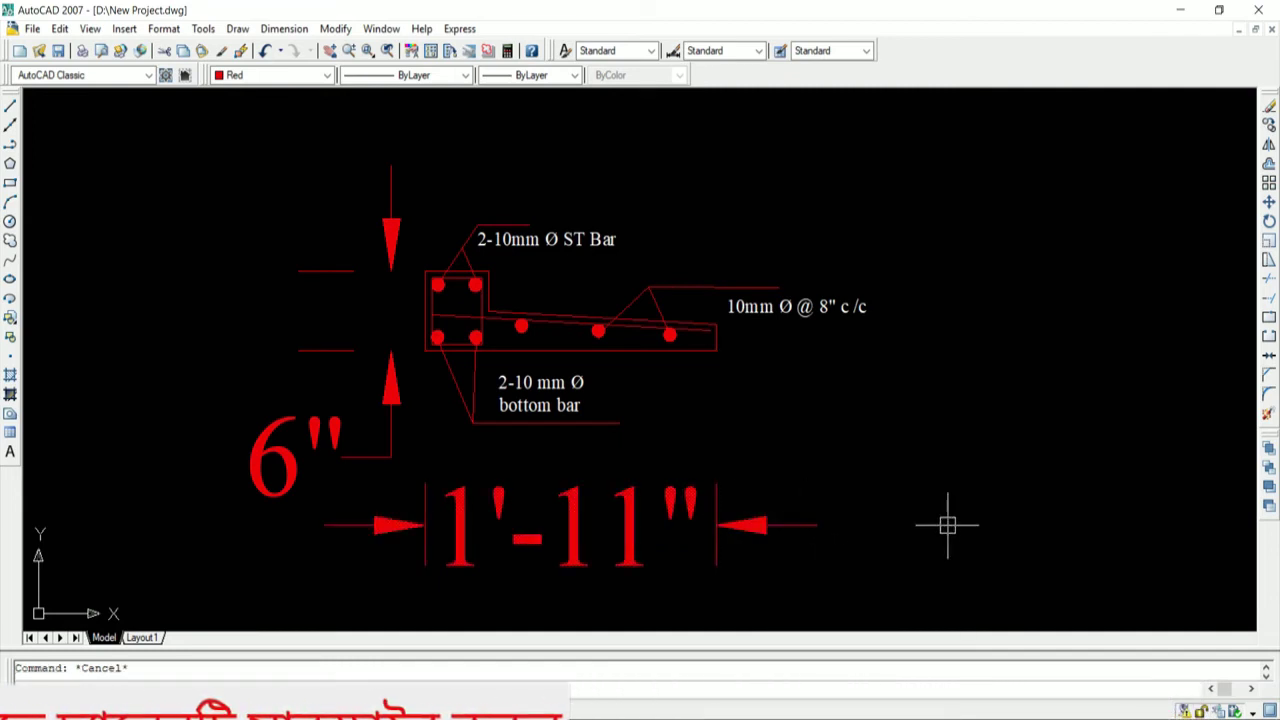
key("ctrl+z")
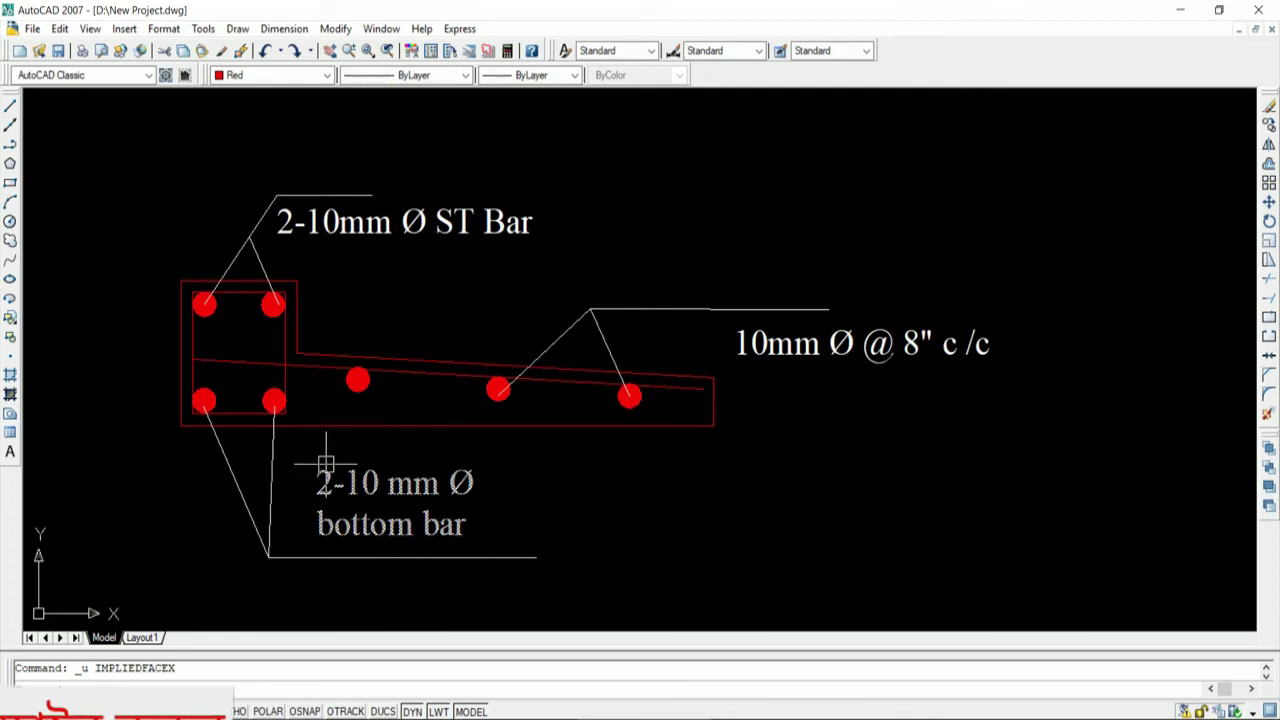
Step: Start the hatch command with H and choose the AR-CONC concrete pattern
type("h")
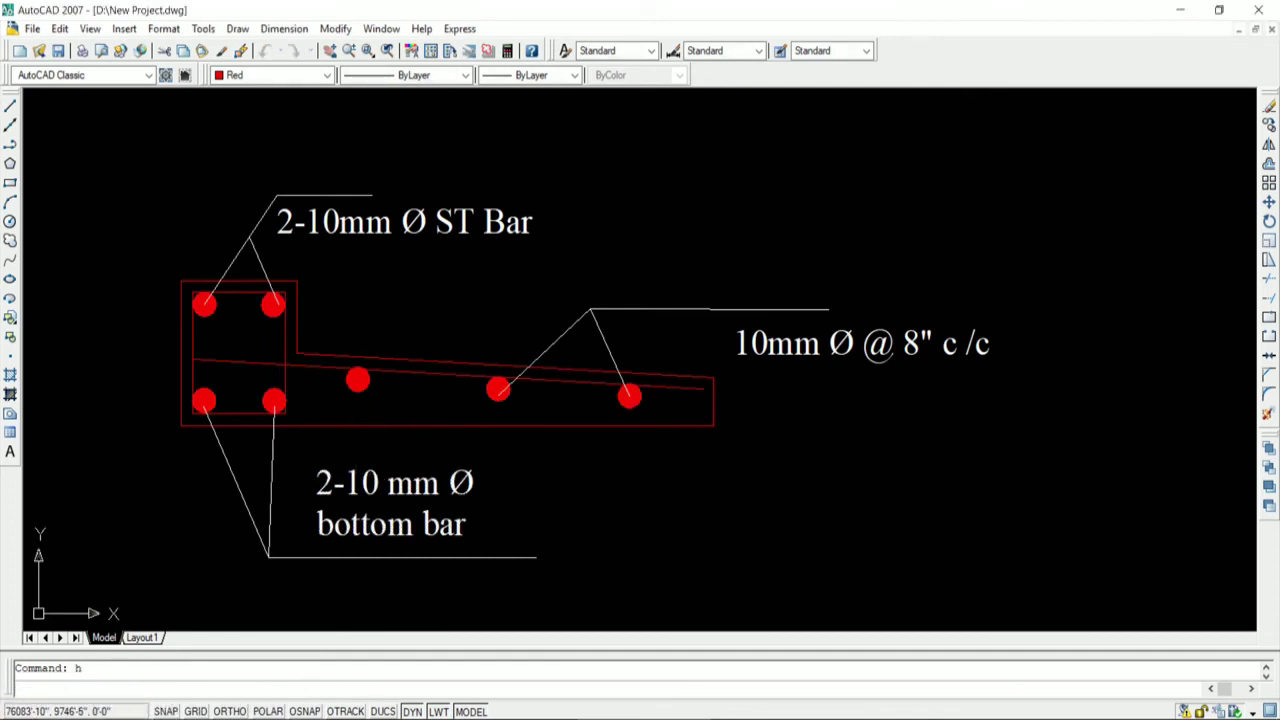
key("Return")
left_click(731, 307)
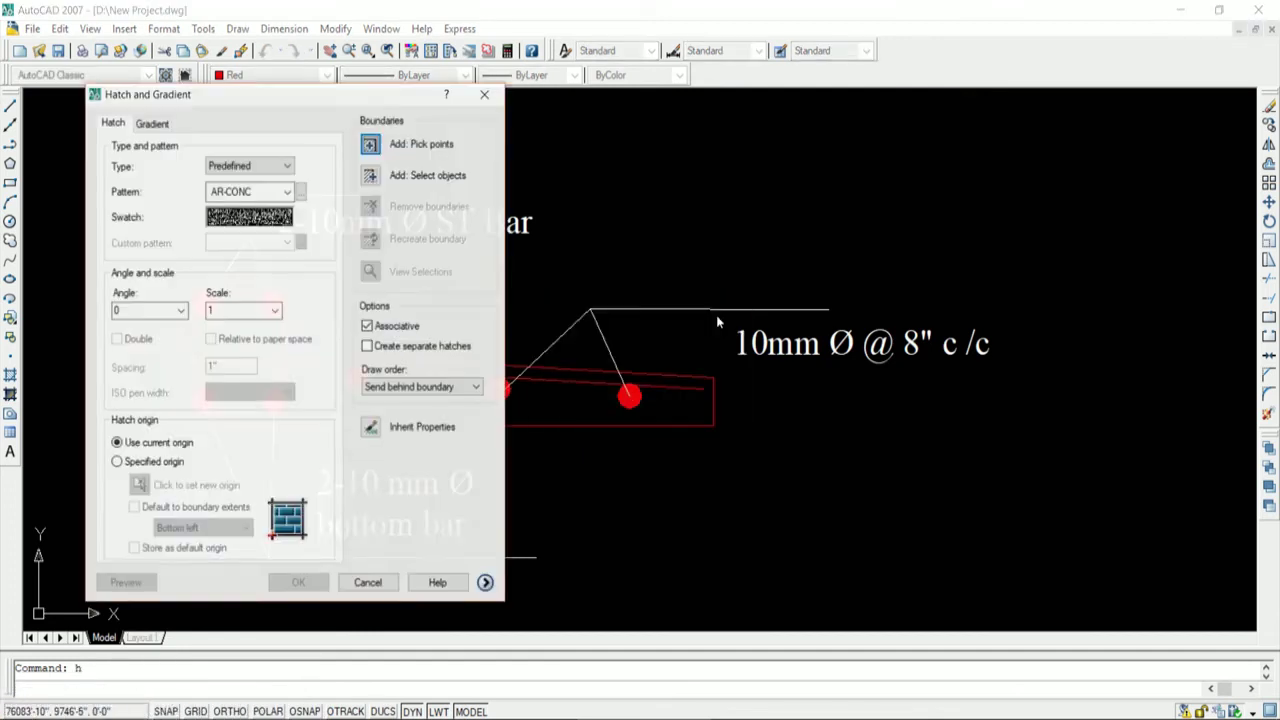
left_click(276, 192)
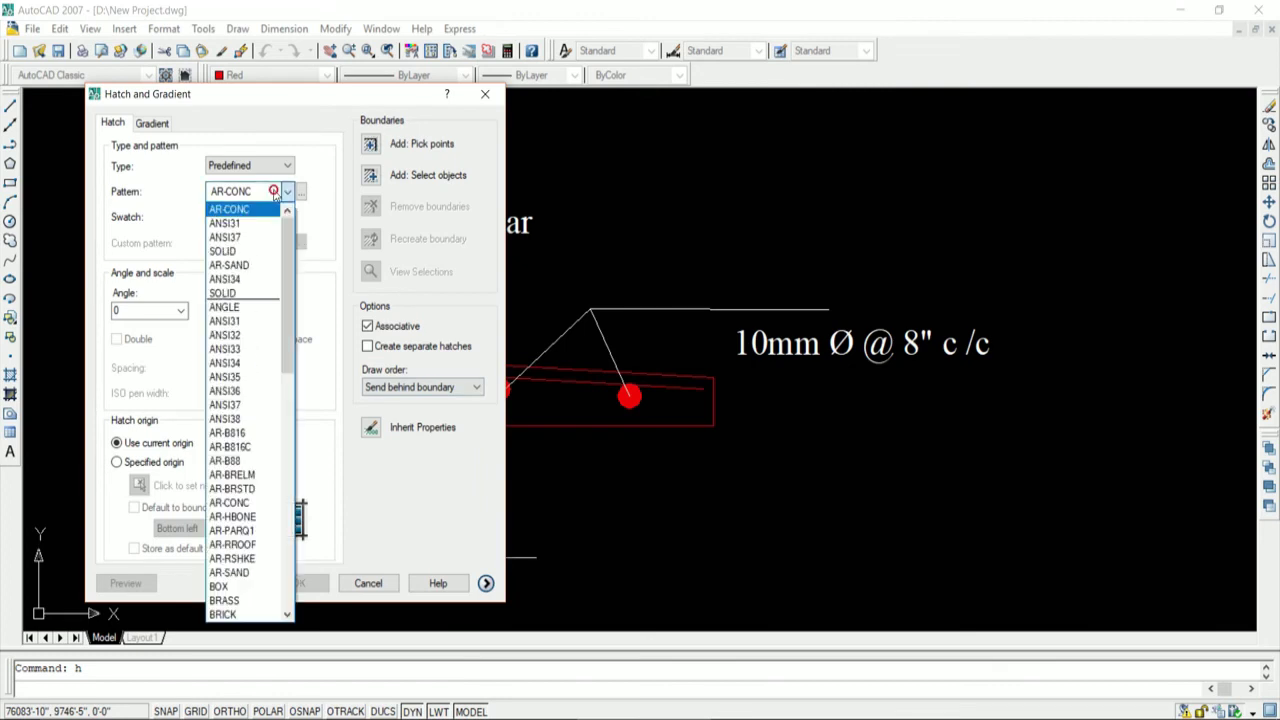
left_click(276, 192)
left_click(258, 218)
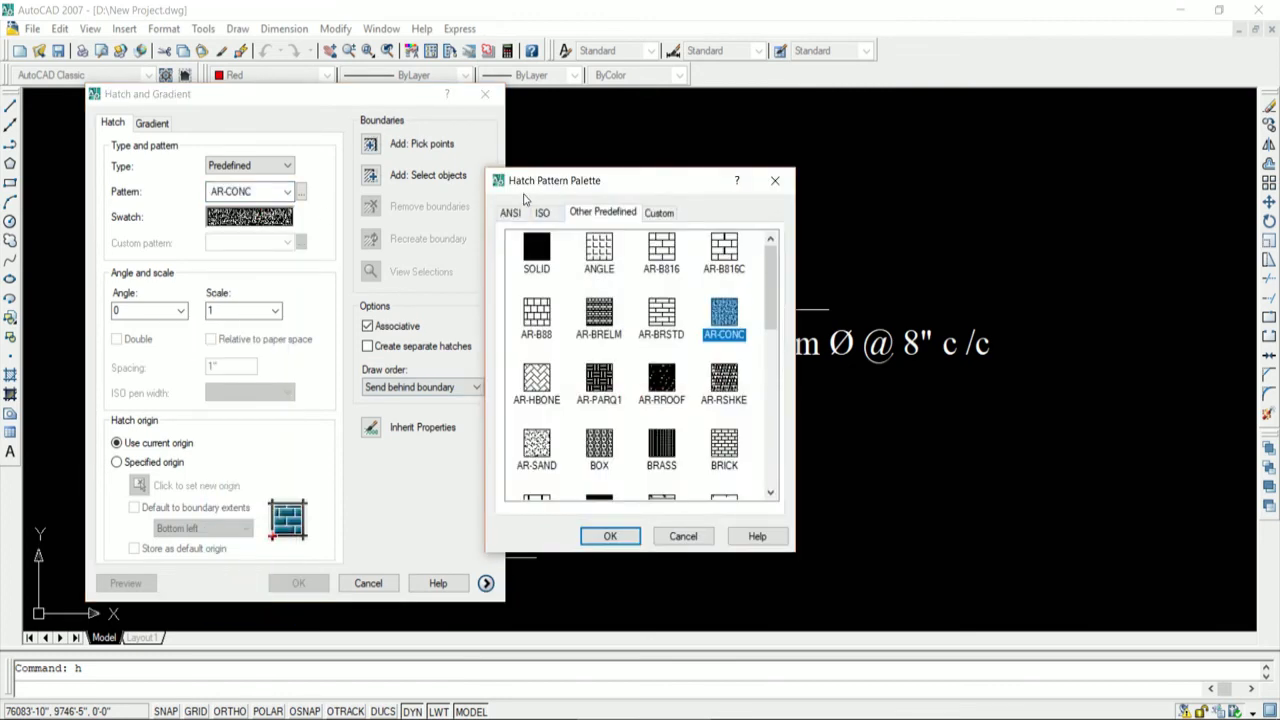
left_click(529, 216)
left_click(580, 214)
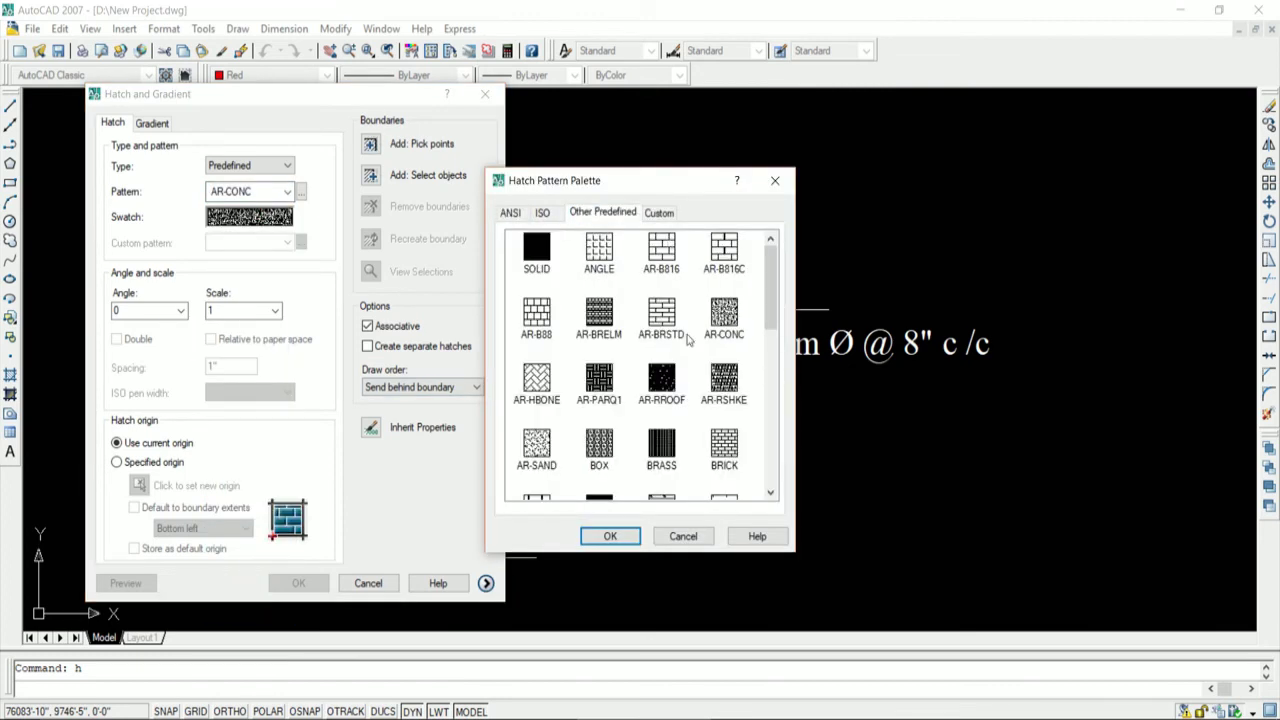
left_click(610, 536)
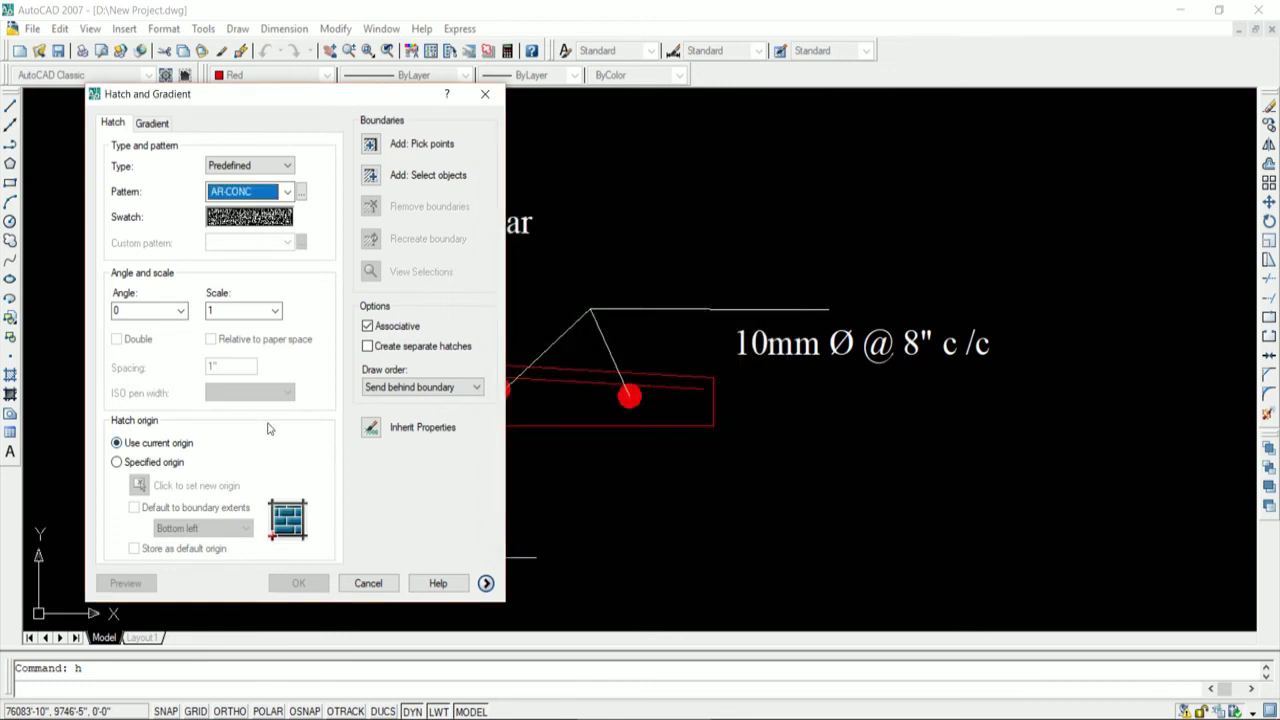
Step: Set the hatch scale to 25 and fill the column and slab with AR-CONC
double_click(262, 310)
type("25")
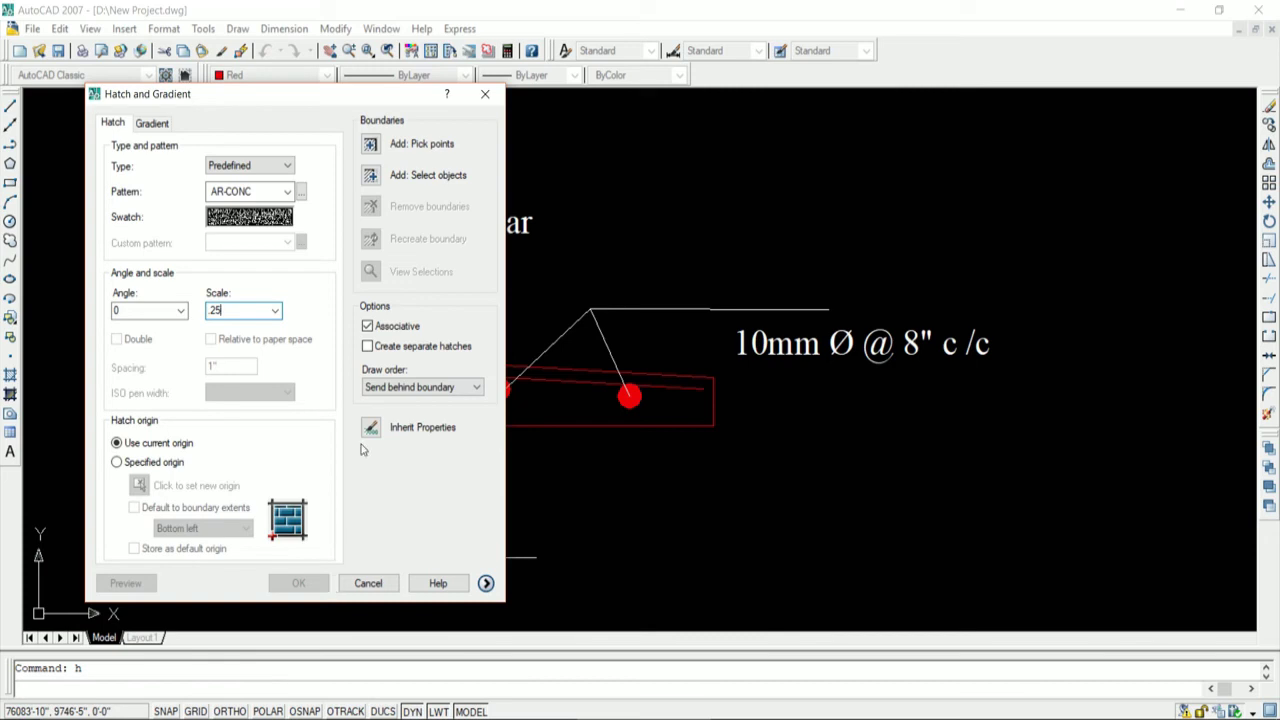
left_click(370, 144)
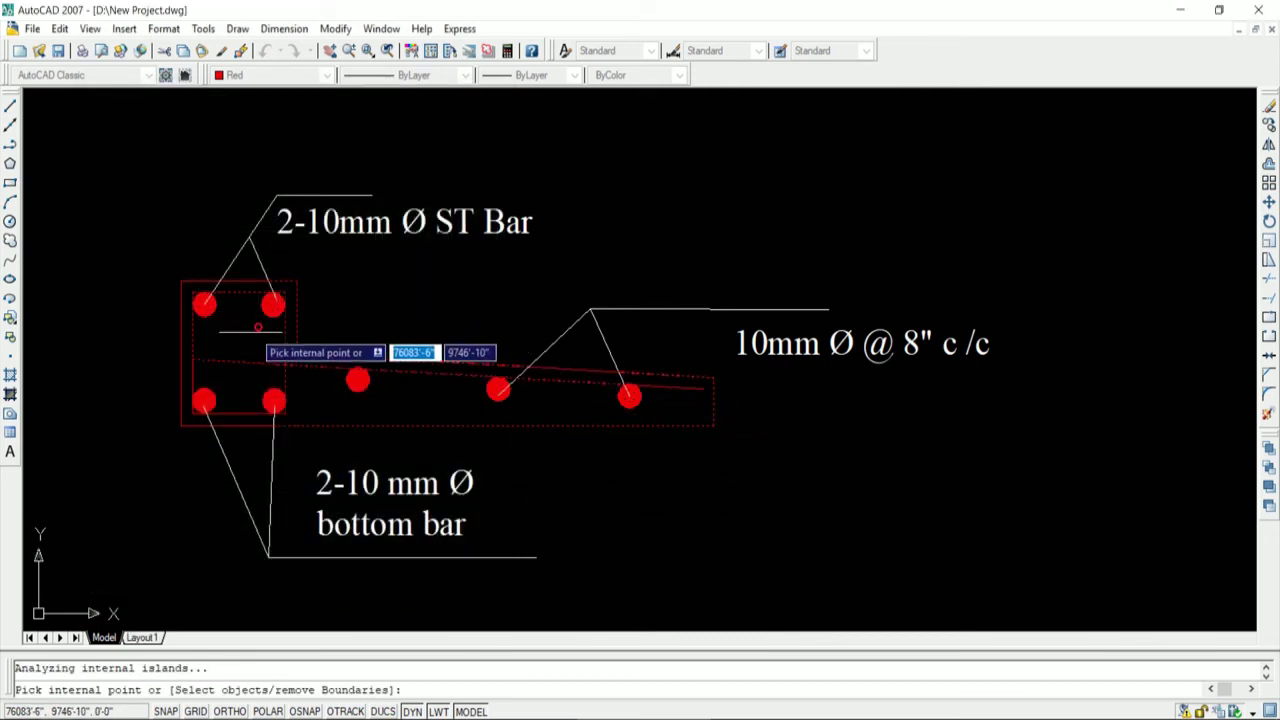
left_click(190, 334)
key("Return")
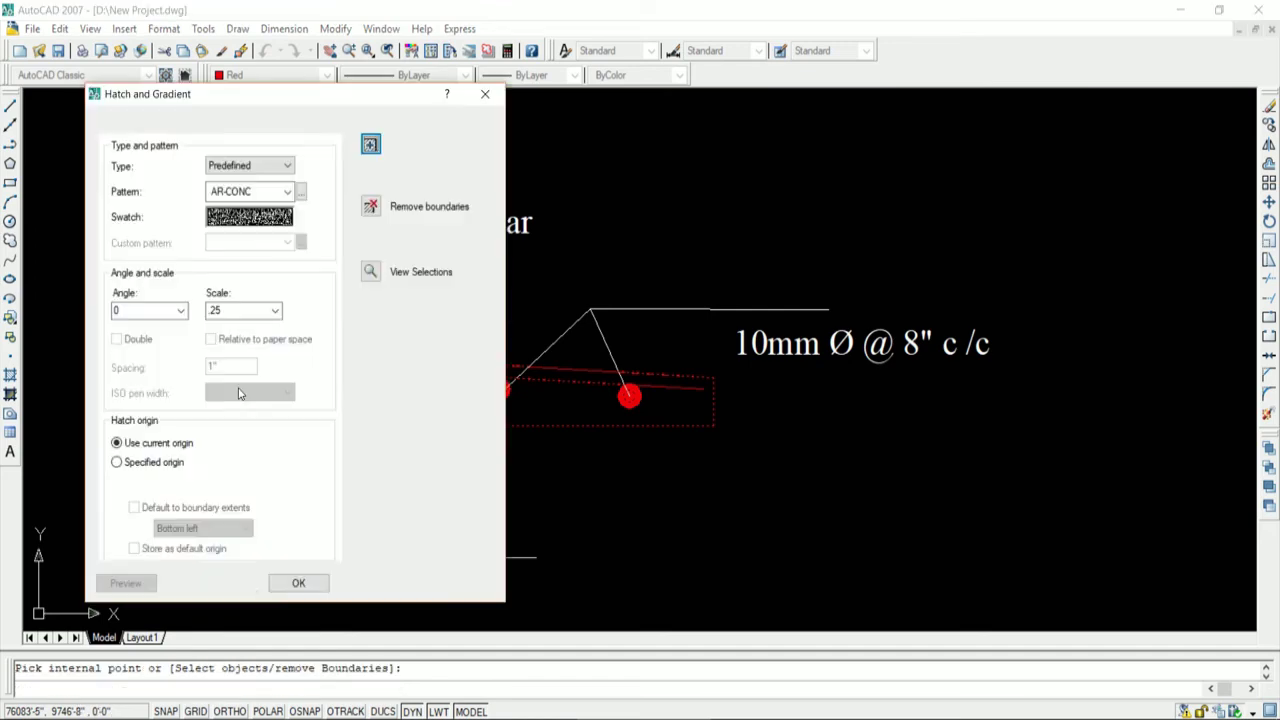
left_click(298, 584)
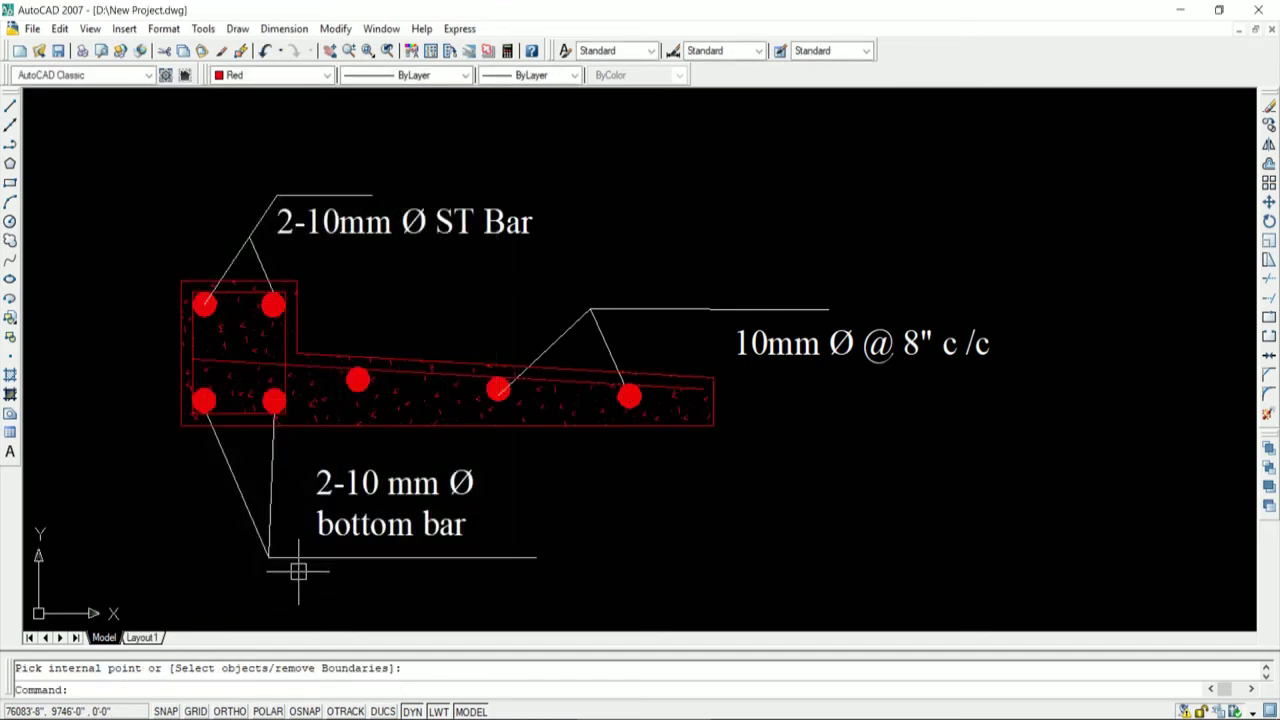
Step: Hatch the remaining area inside the left column with the concrete pattern
scroll(330, 405, "up", 2)
scroll(328, 403, "up", 2)
scroll(328, 403, "down", 3)
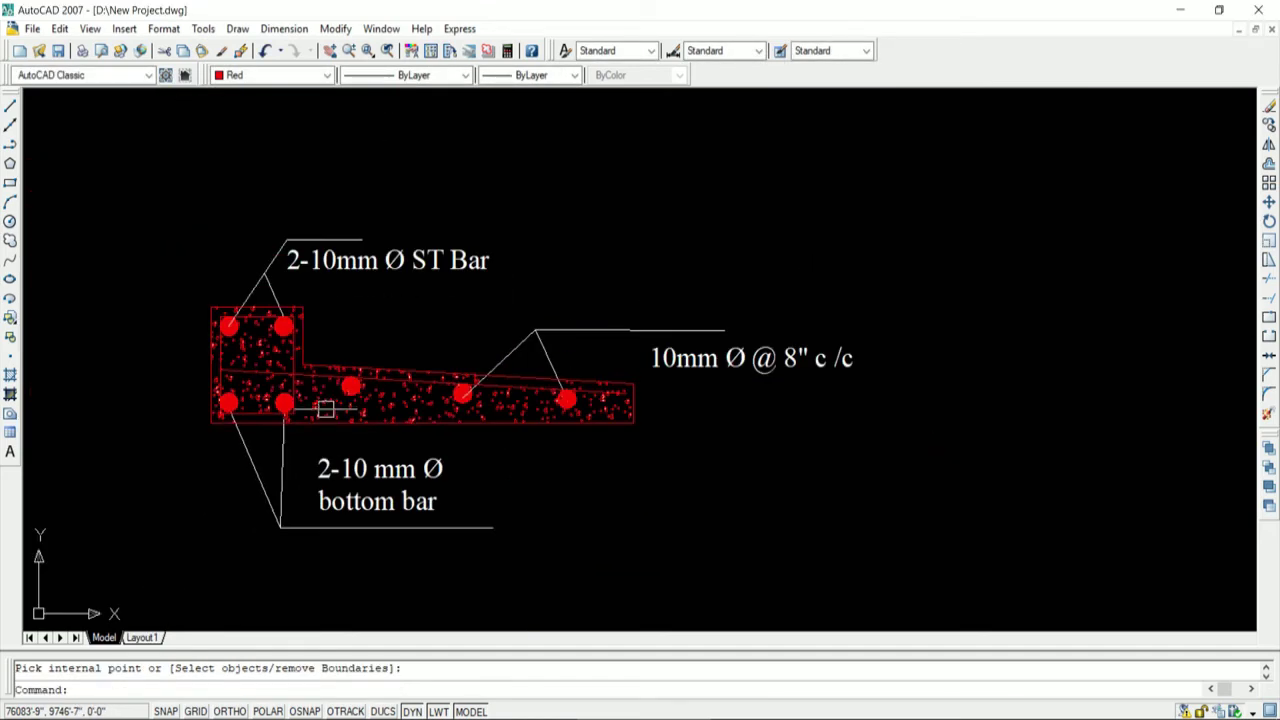
scroll(323, 405, "down", 2)
scroll(321, 404, "up", 2)
left_click(310, 413)
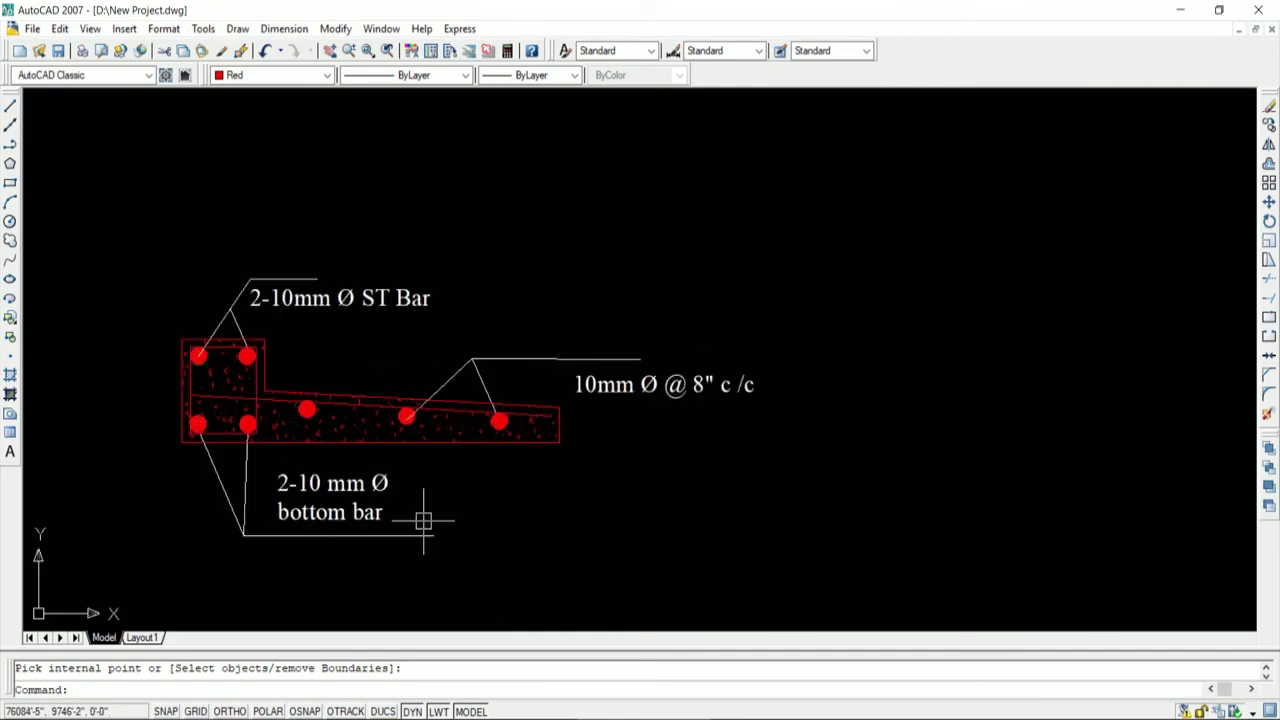
scroll(200, 402, "up", 2)
left_click(194, 408)
scroll(171, 413, "up", 2)
scroll(166, 413, "down", 2)
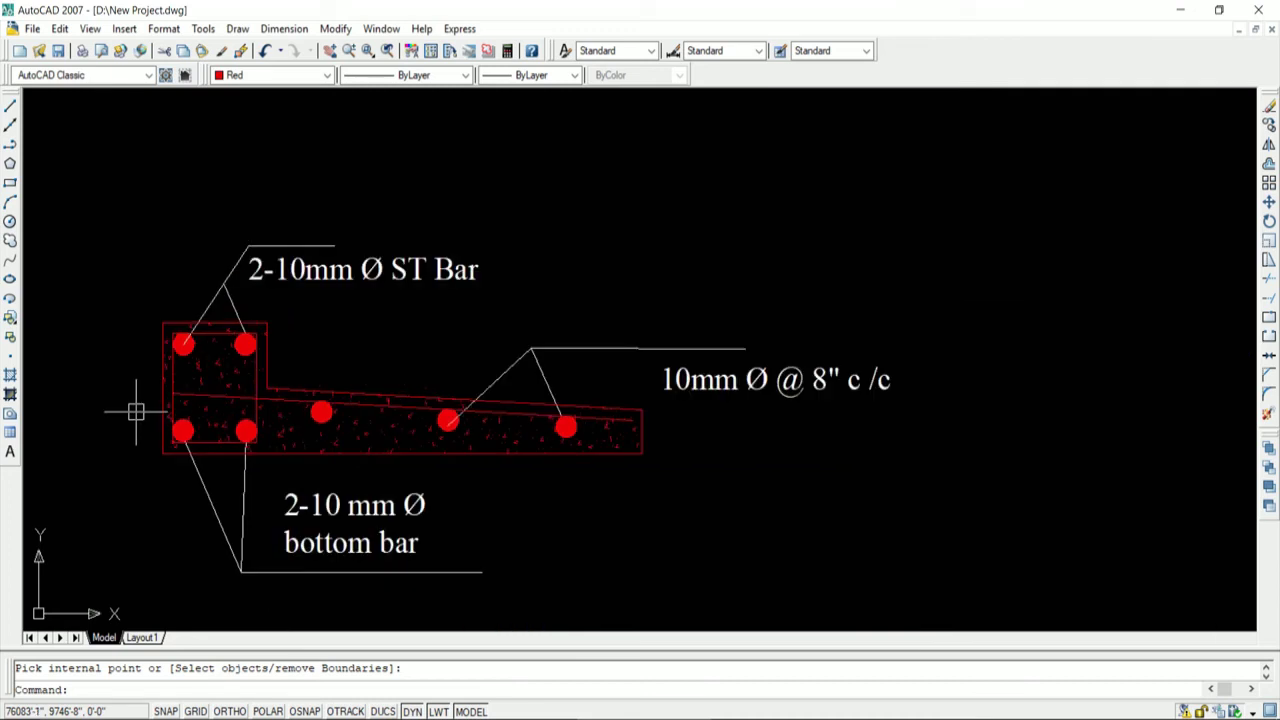
scroll(231, 474, "up", 1)
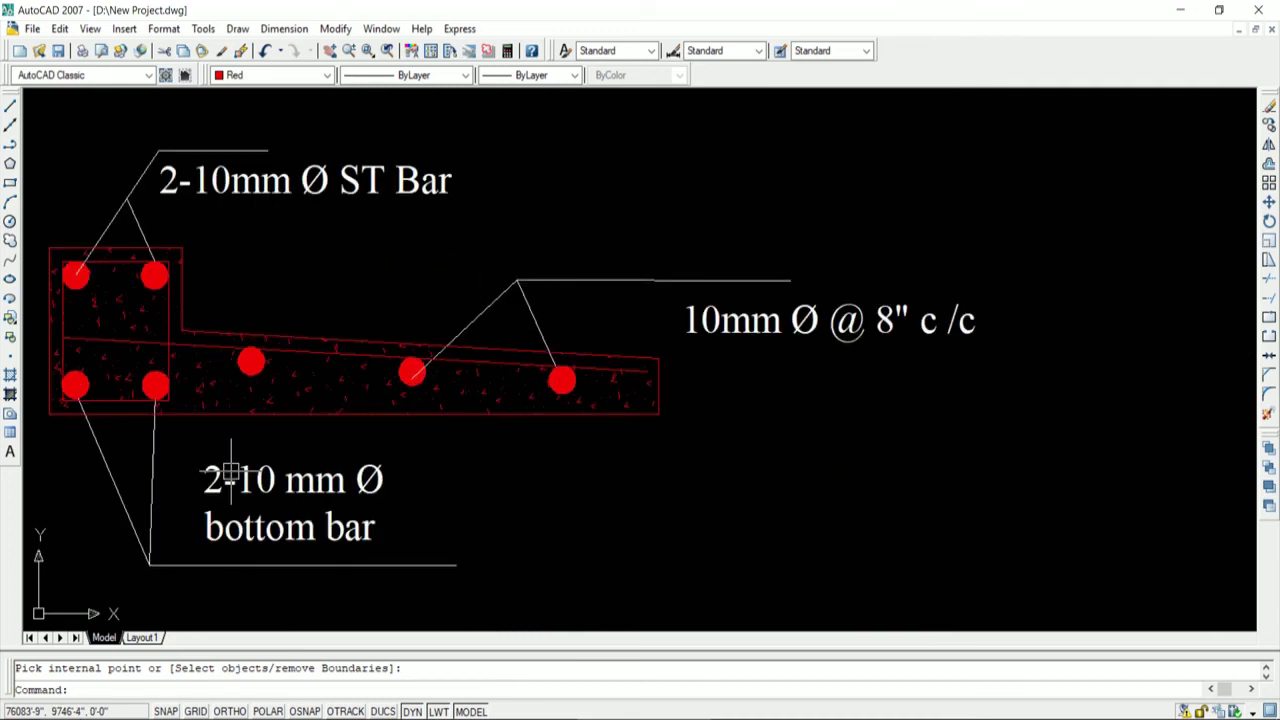
left_click(100, 398)
key("Return")
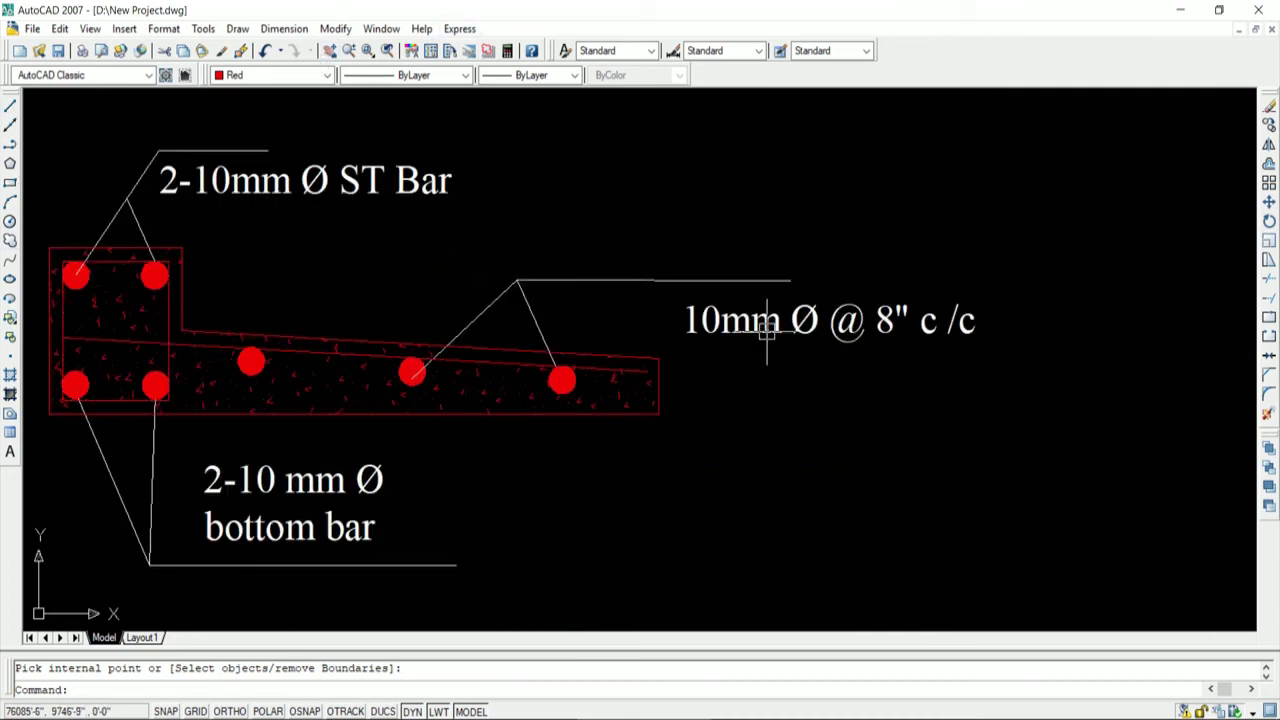
key("Escape")
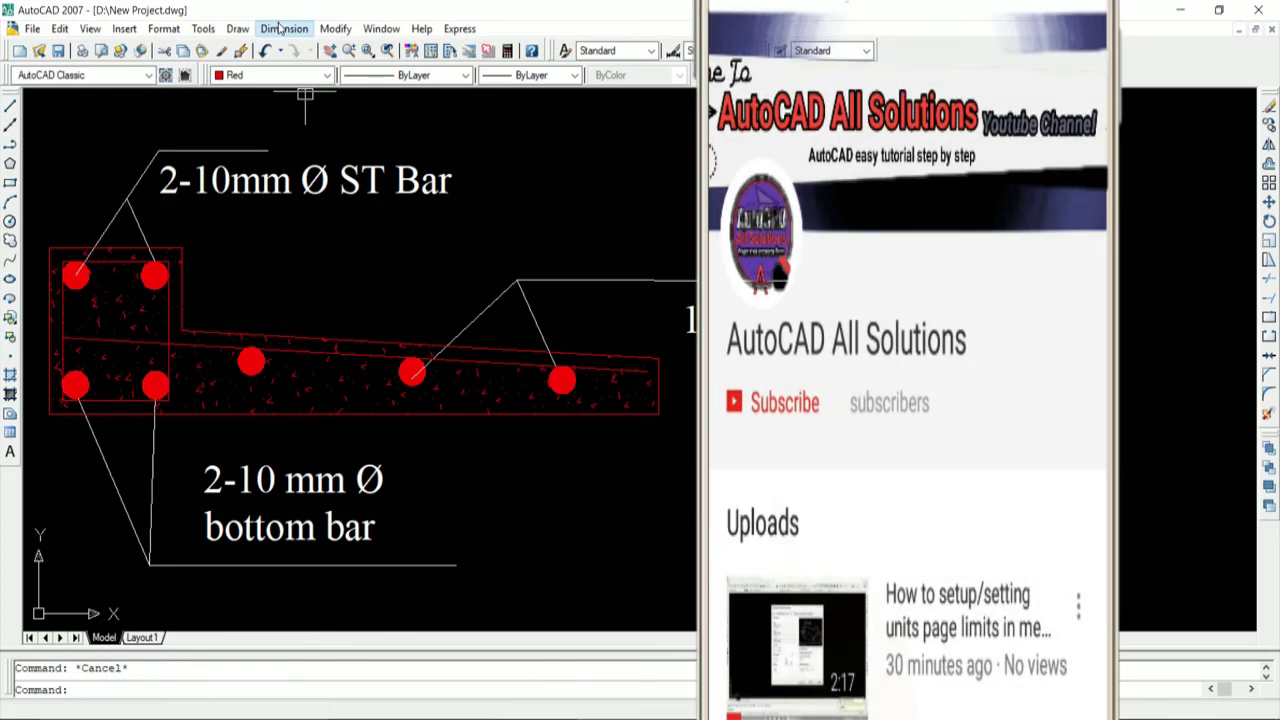
left_click(280, 28)
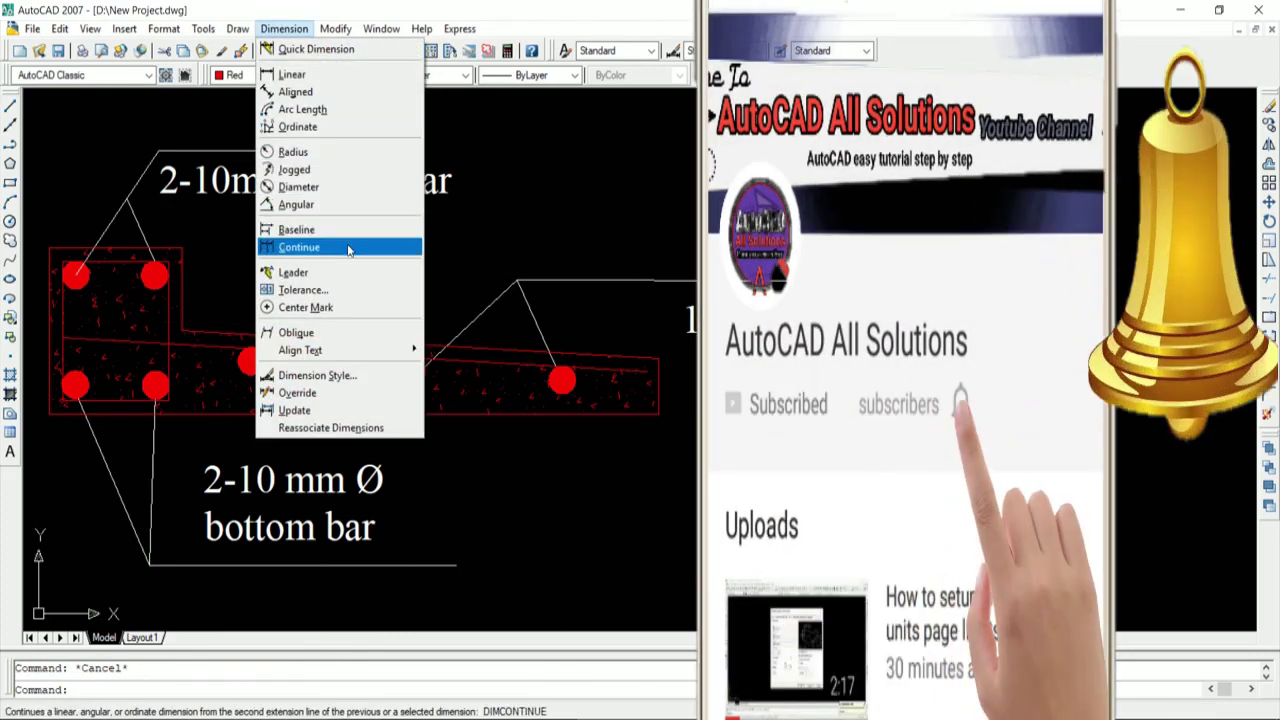
Step: Draw a leader from the slab's sloped top, bending up to a point above the slab
left_click(352, 279)
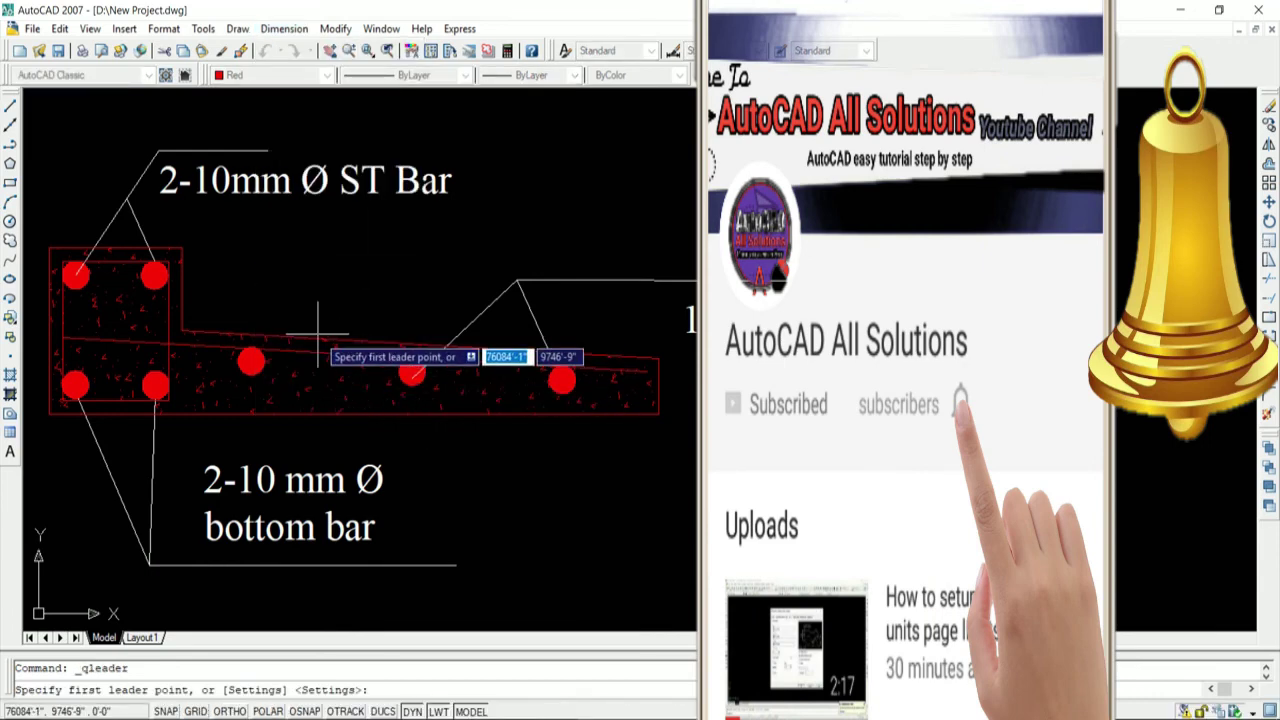
left_click(340, 339)
left_click(370, 263)
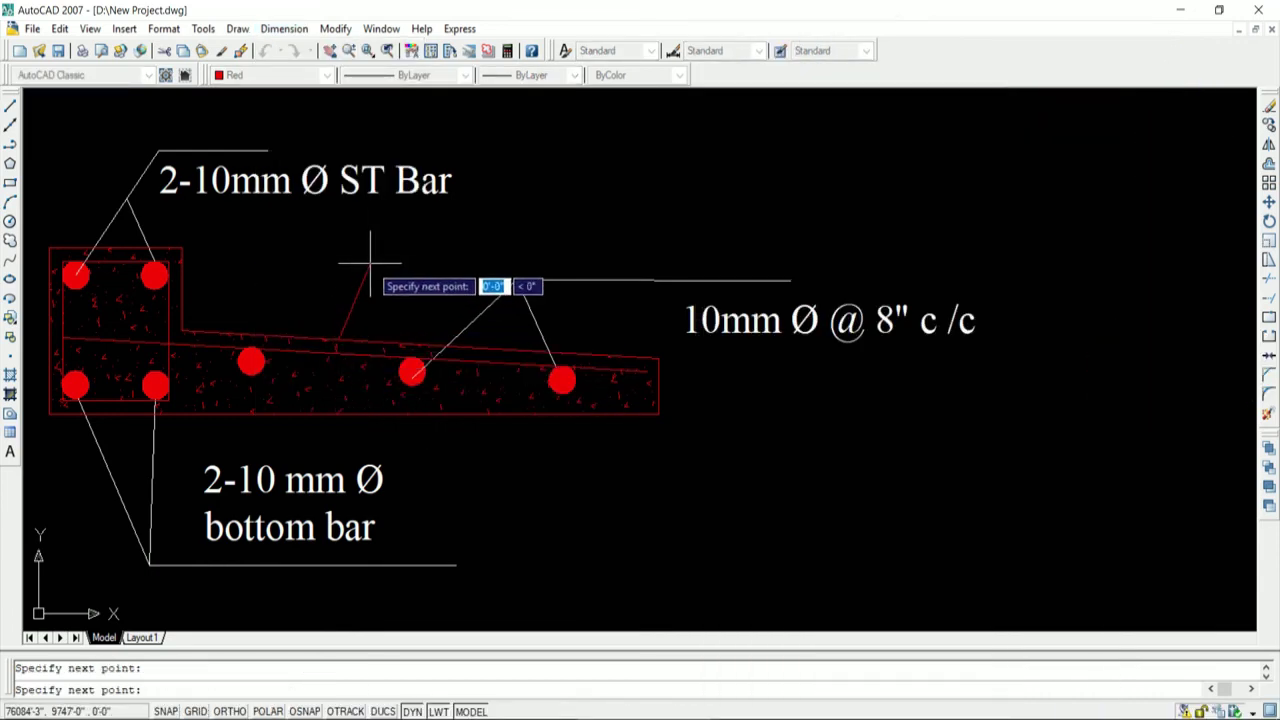
left_click(580, 188)
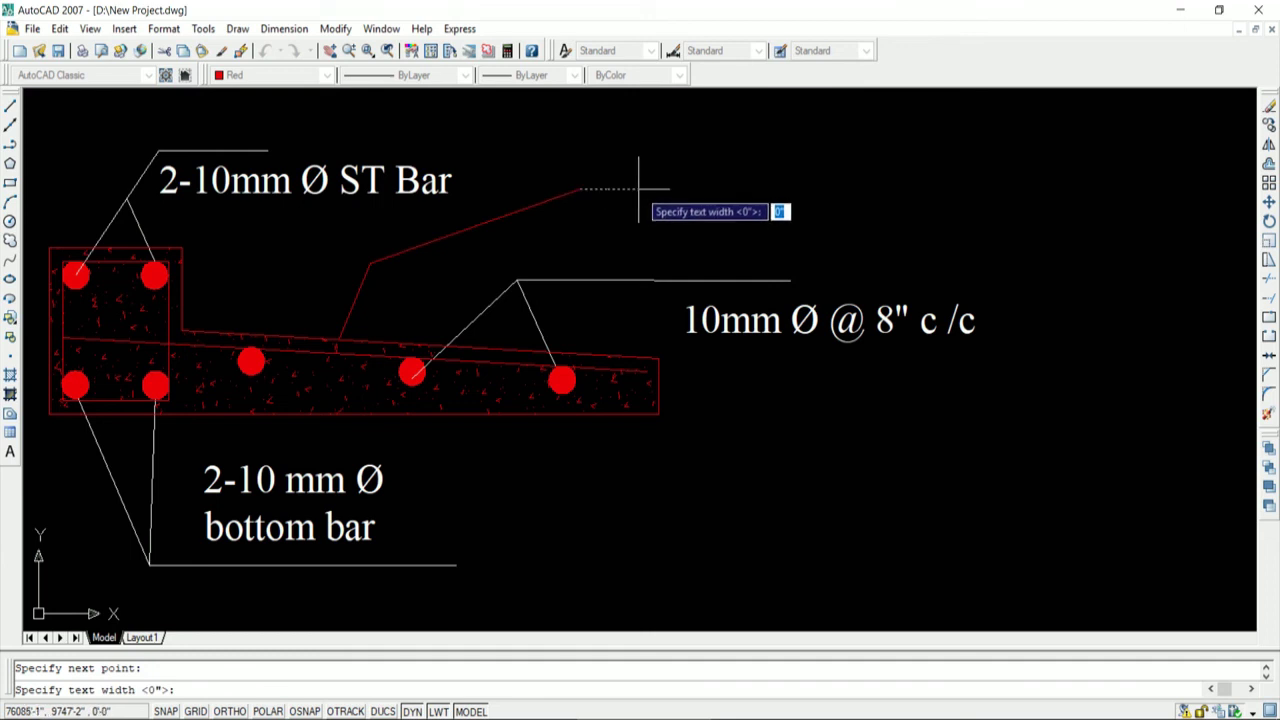
key("Return")
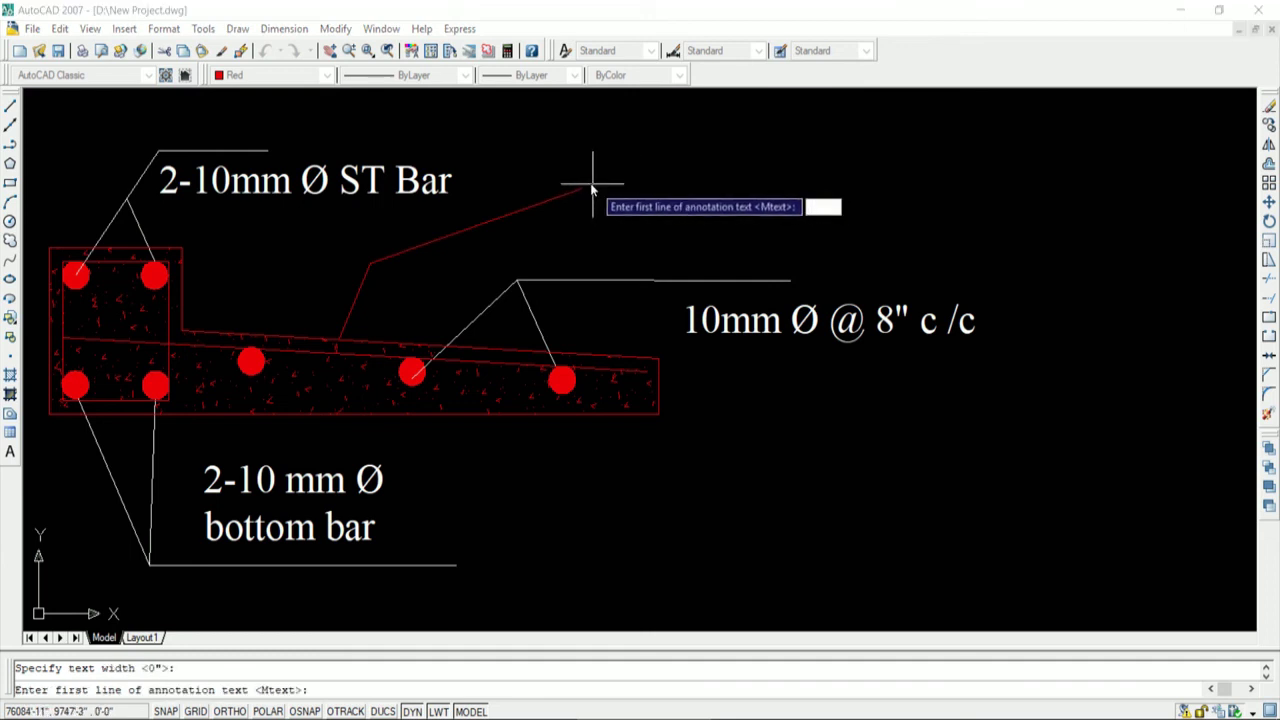
key("Return")
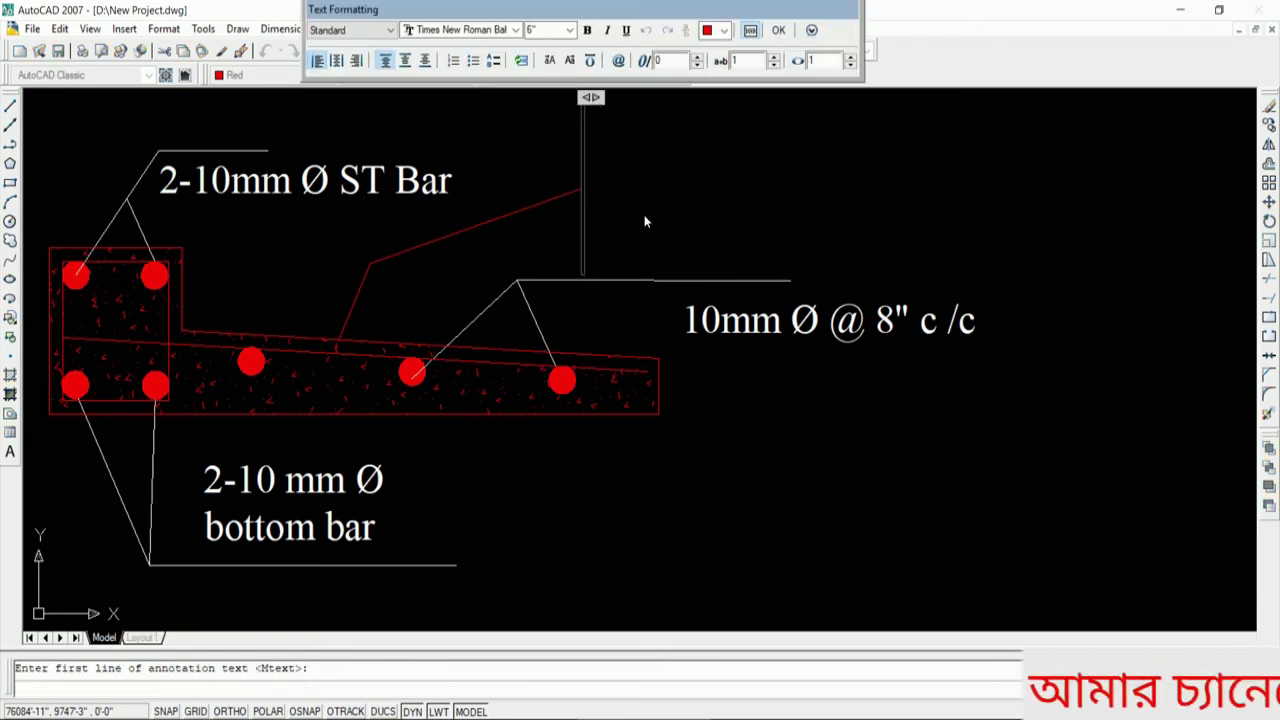
Step: Enter the label at 1" text height, correcting 'Shanshet' to 'Sunshet'
left_click(548, 30)
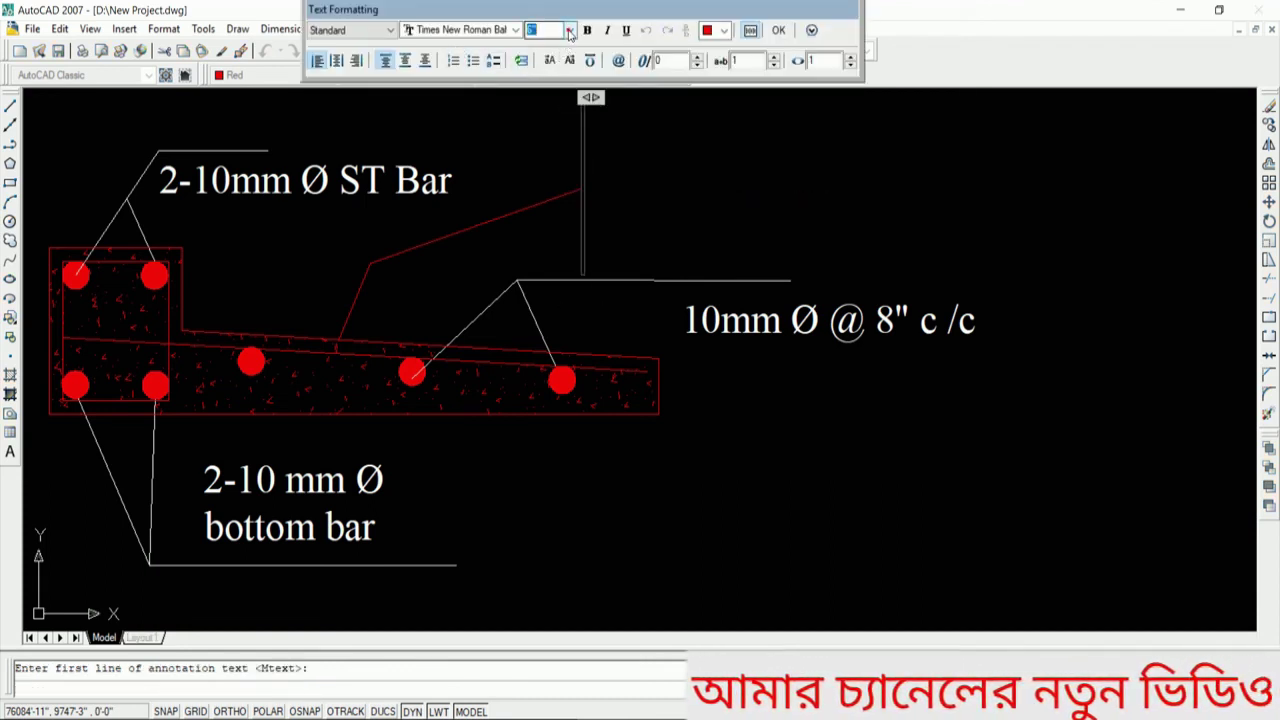
type("1\"")
key("Return")
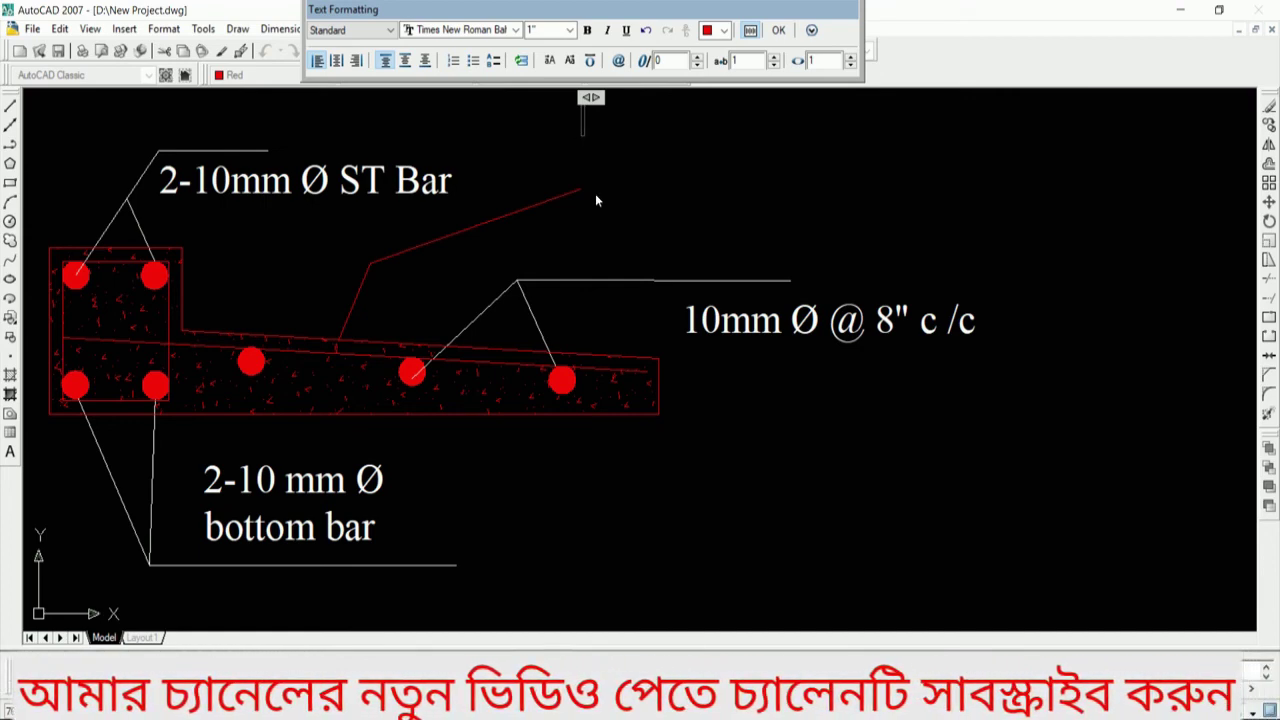
type("Sha")
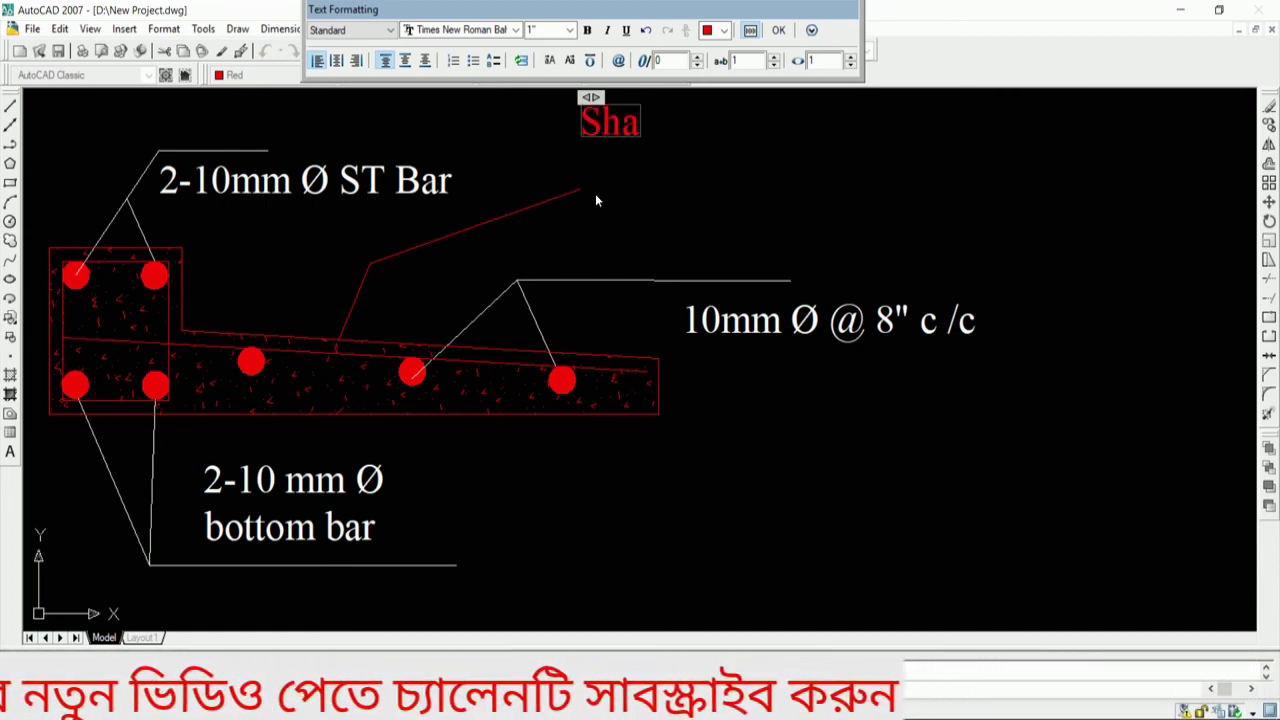
type("nshet")
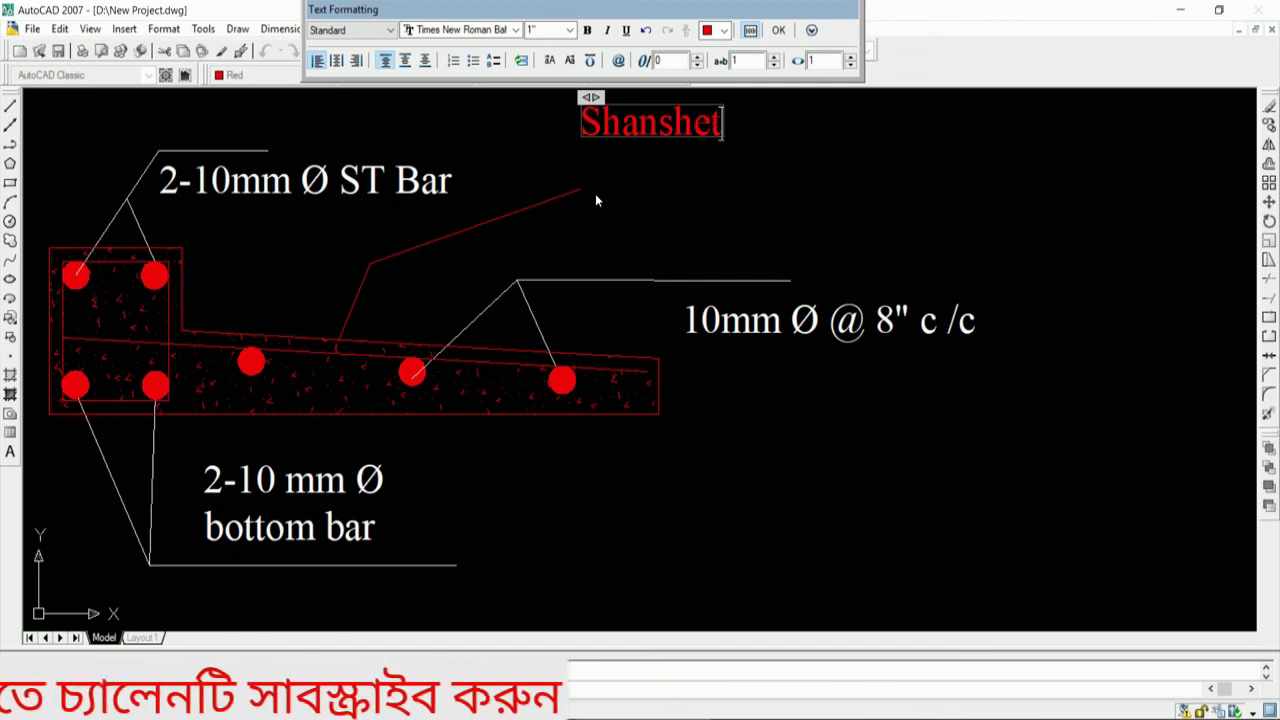
left_click(638, 121)
key("BackSpace")
key("BackSpace")
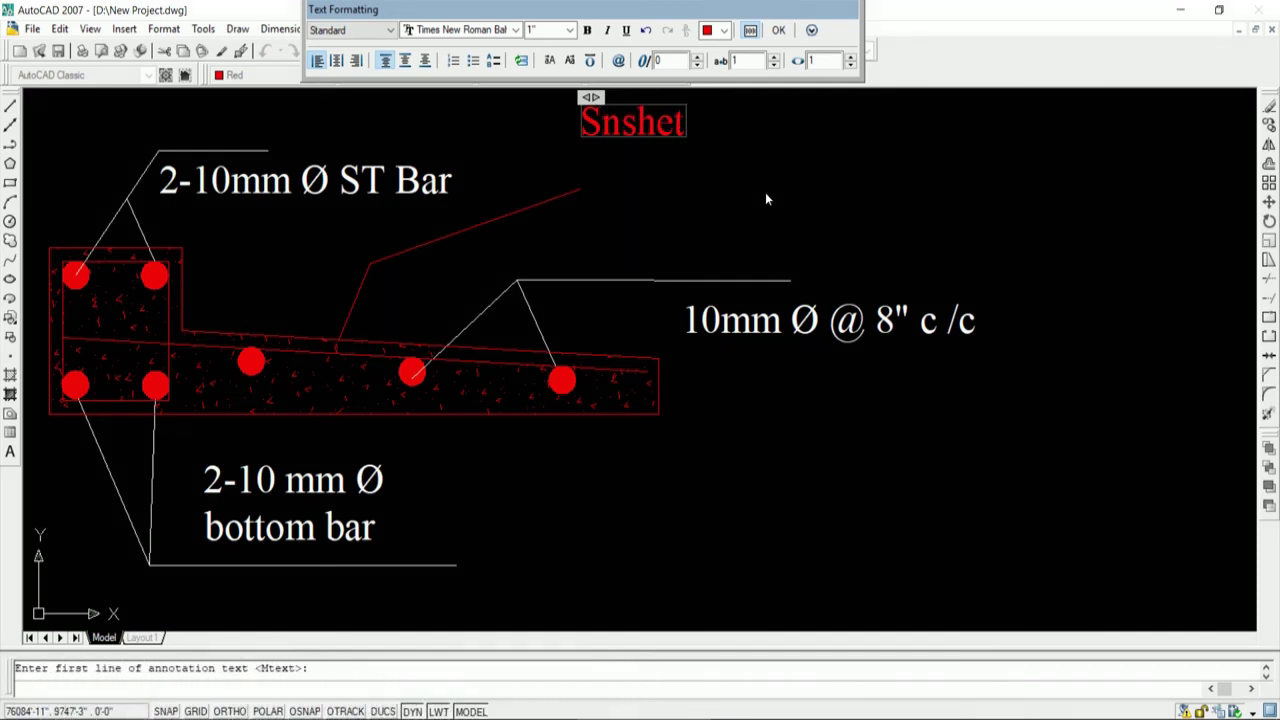
type("u")
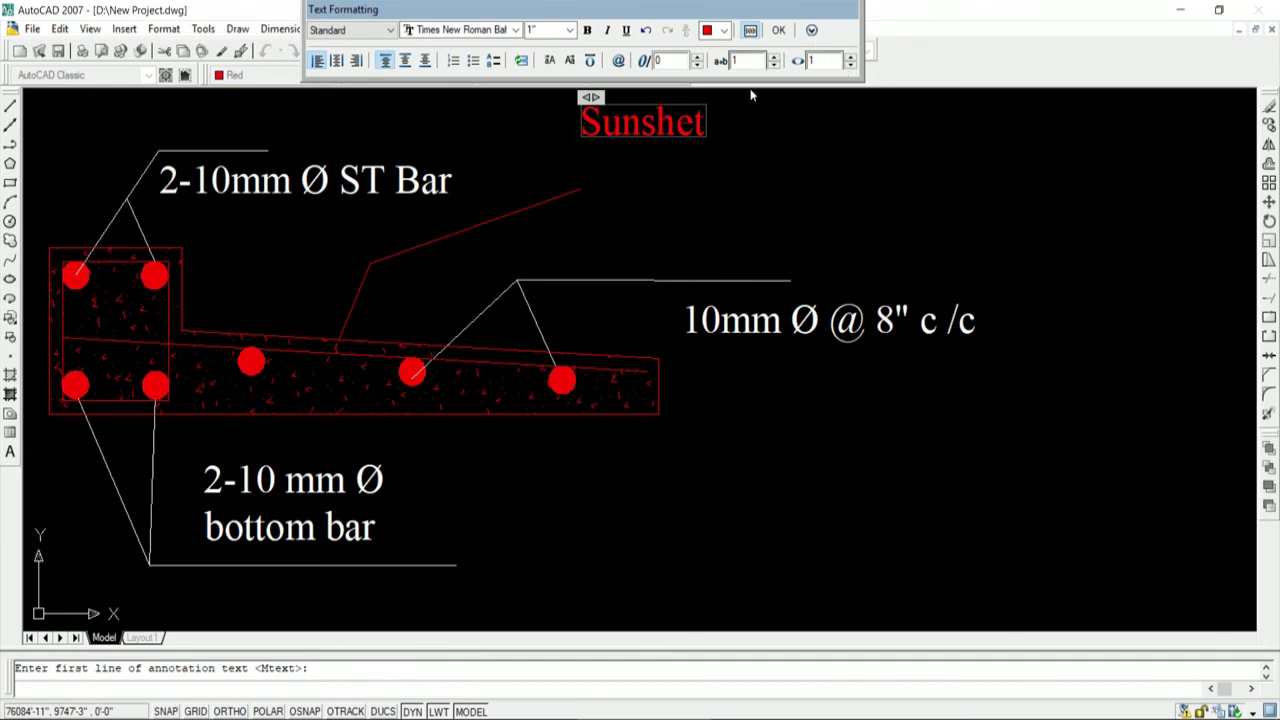
Step: Colour the 'Sunshet' label blue and commit the text
left_click_drag(659, 121, 580, 121)
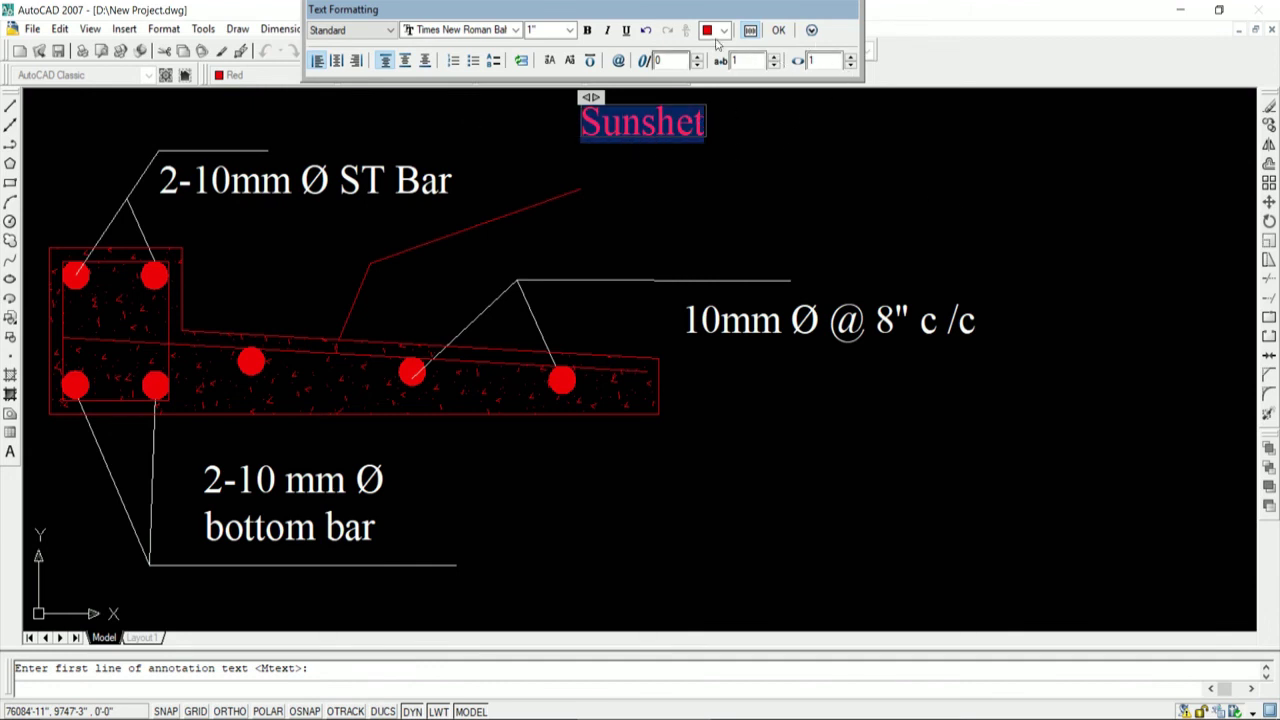
left_click(723, 33)
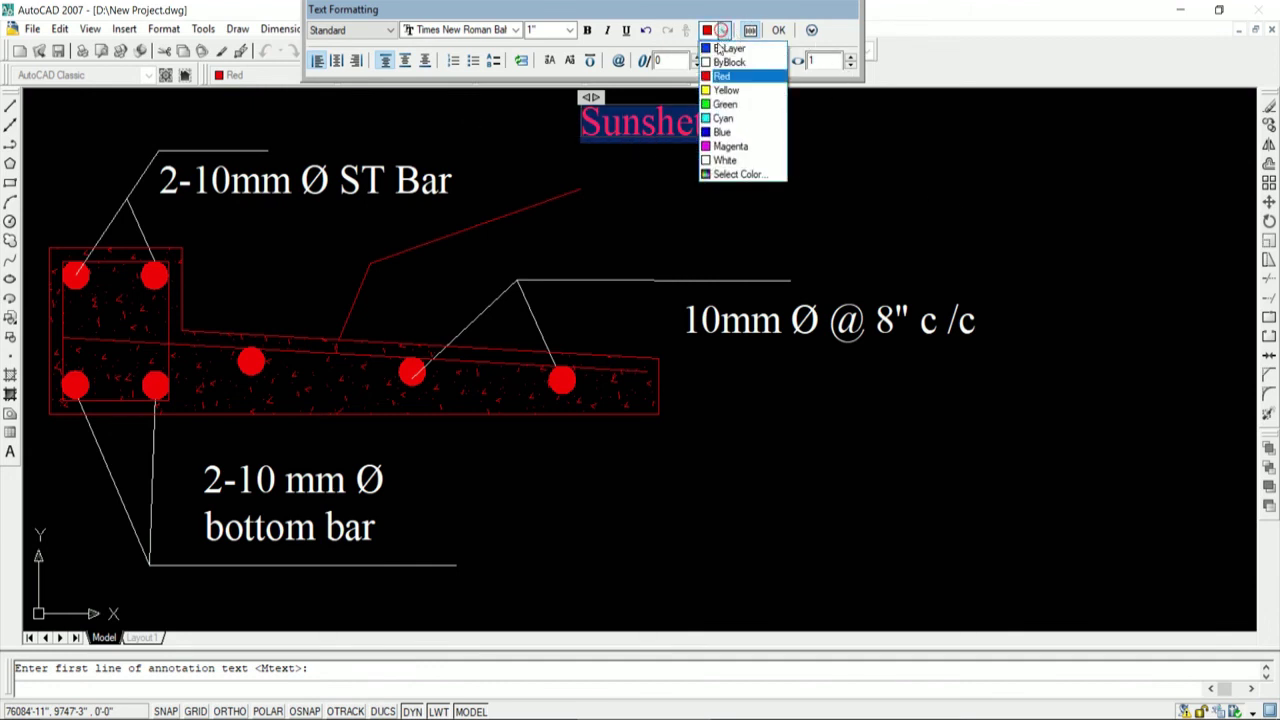
left_click(736, 133)
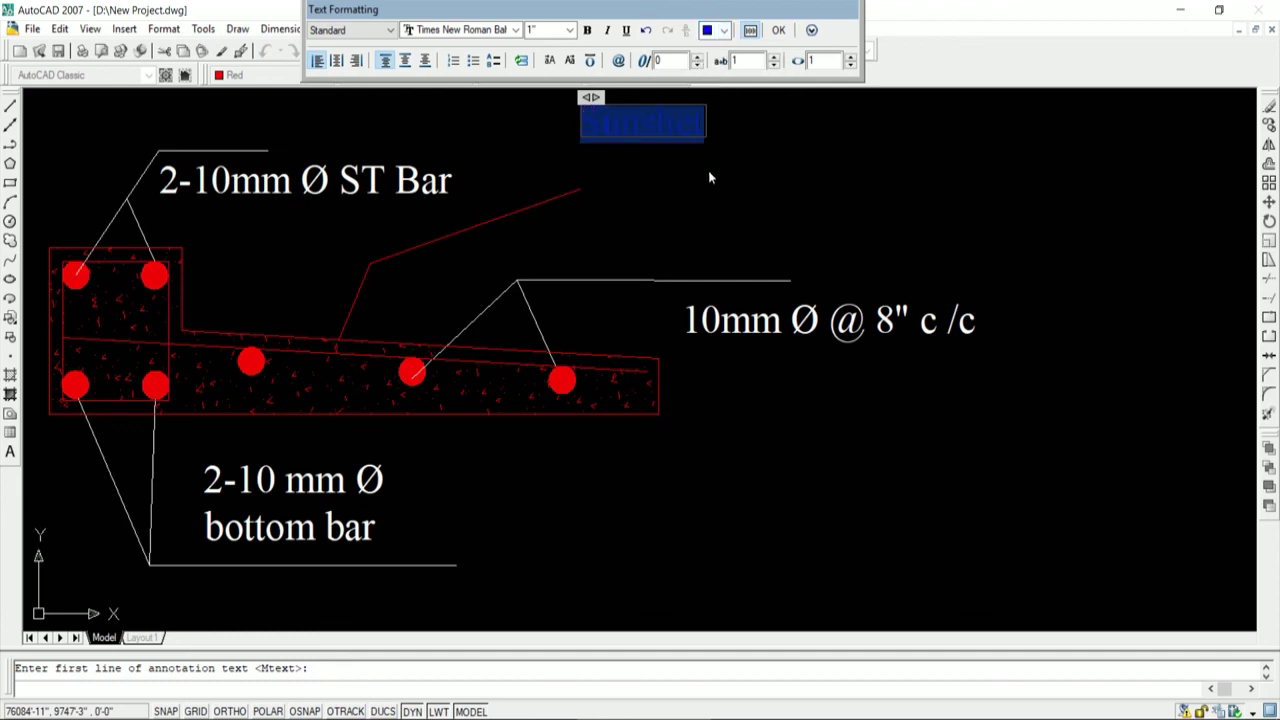
left_click(779, 29)
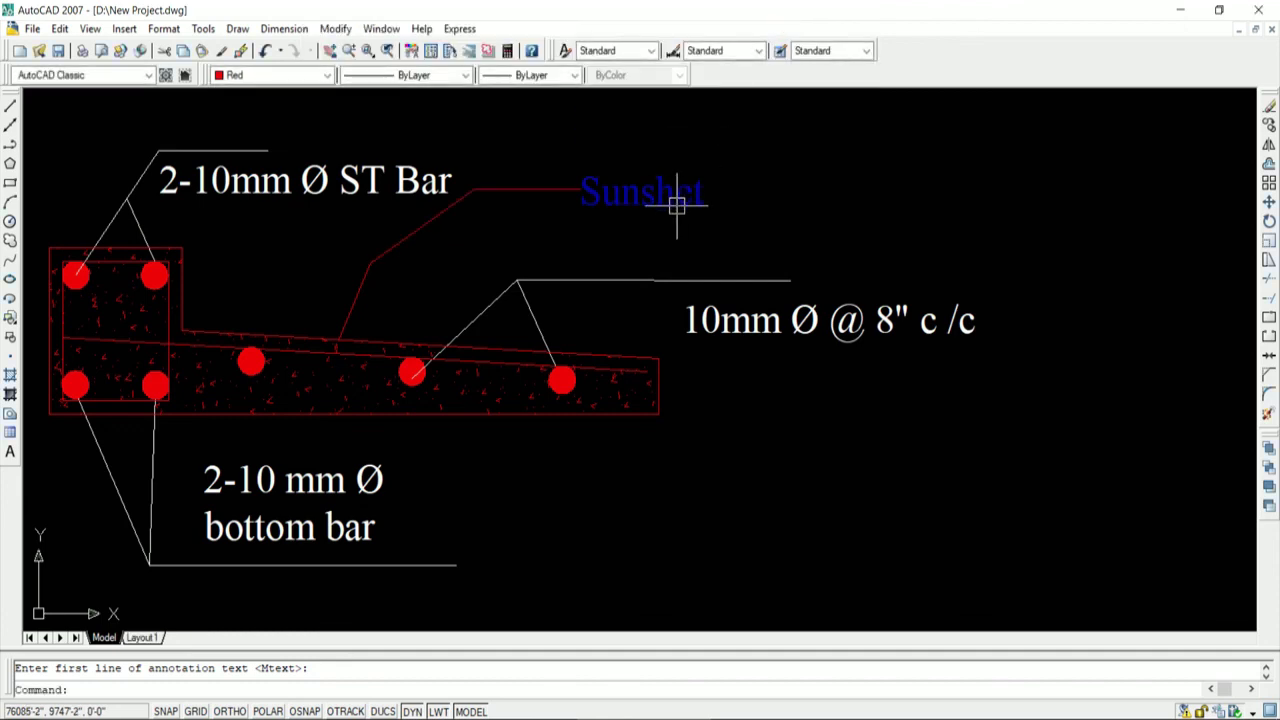
Step: With object snap on, draw a quick leader running left from the slab's left edge
scroll(762, 212, "down", 2)
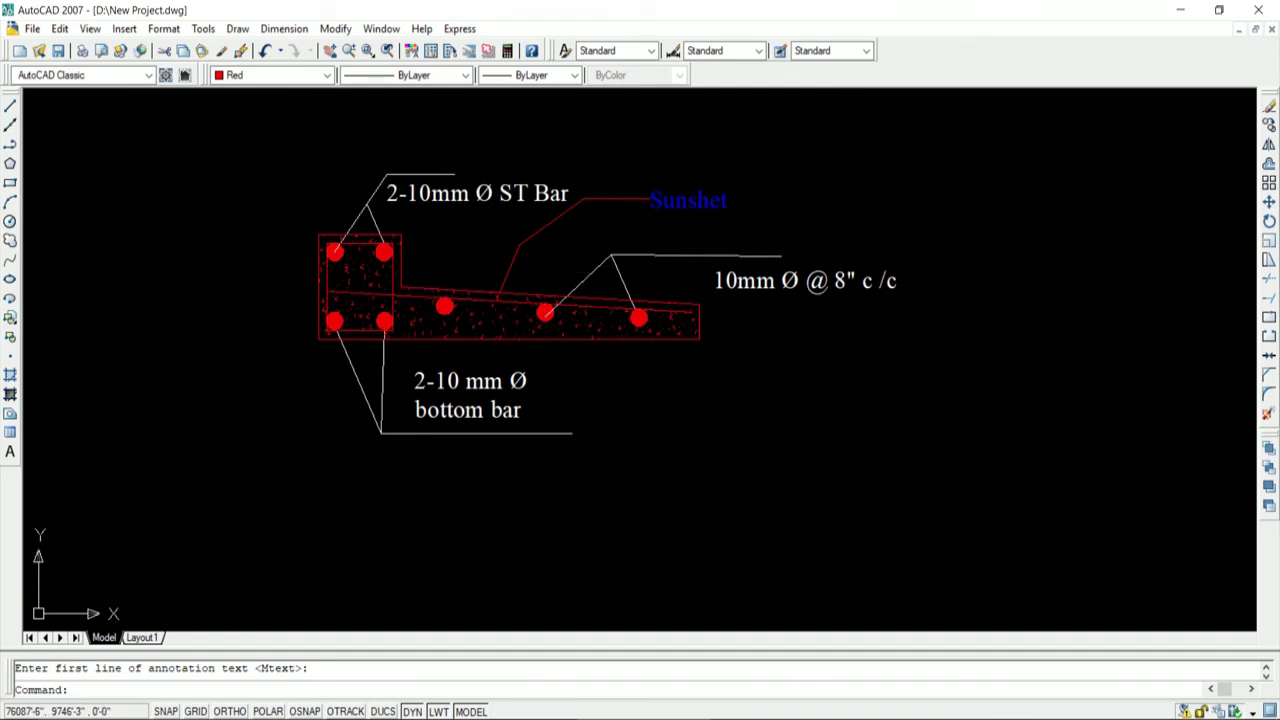
scroll(1200, 380, "down", 1)
key("Return")
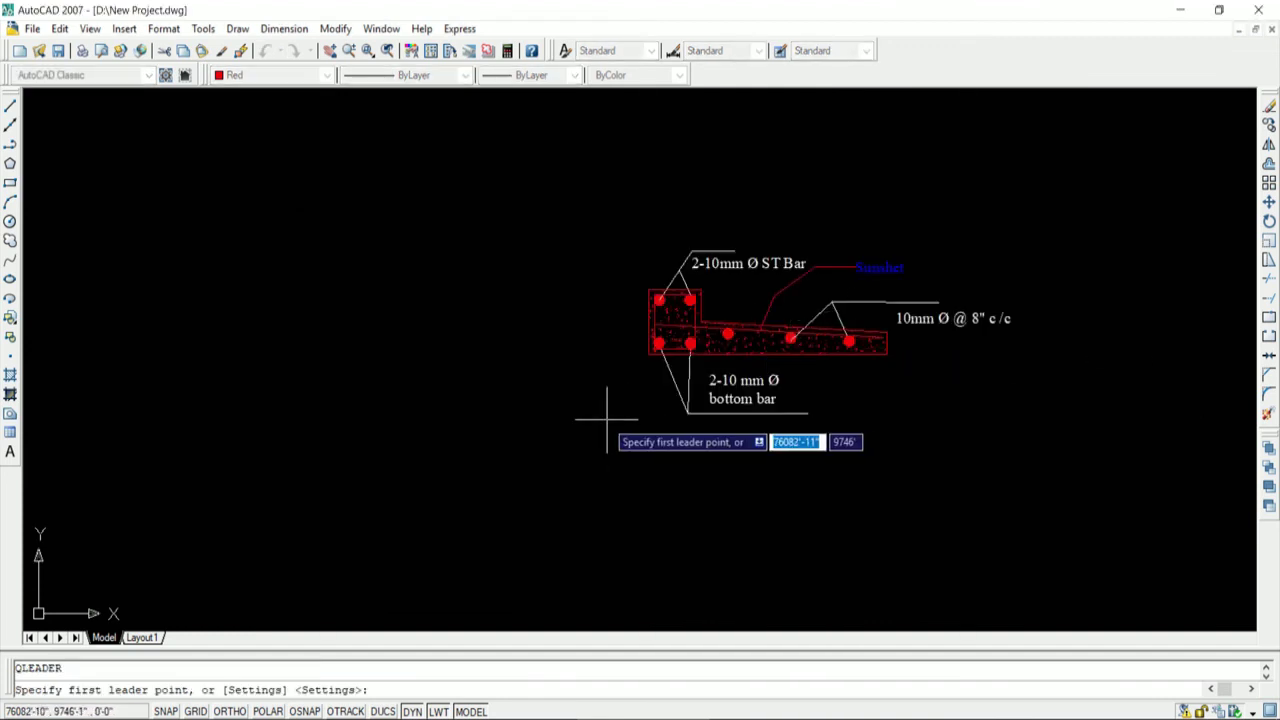
scroll(640, 353, "up", 3)
scroll(690, 290, "up", 2)
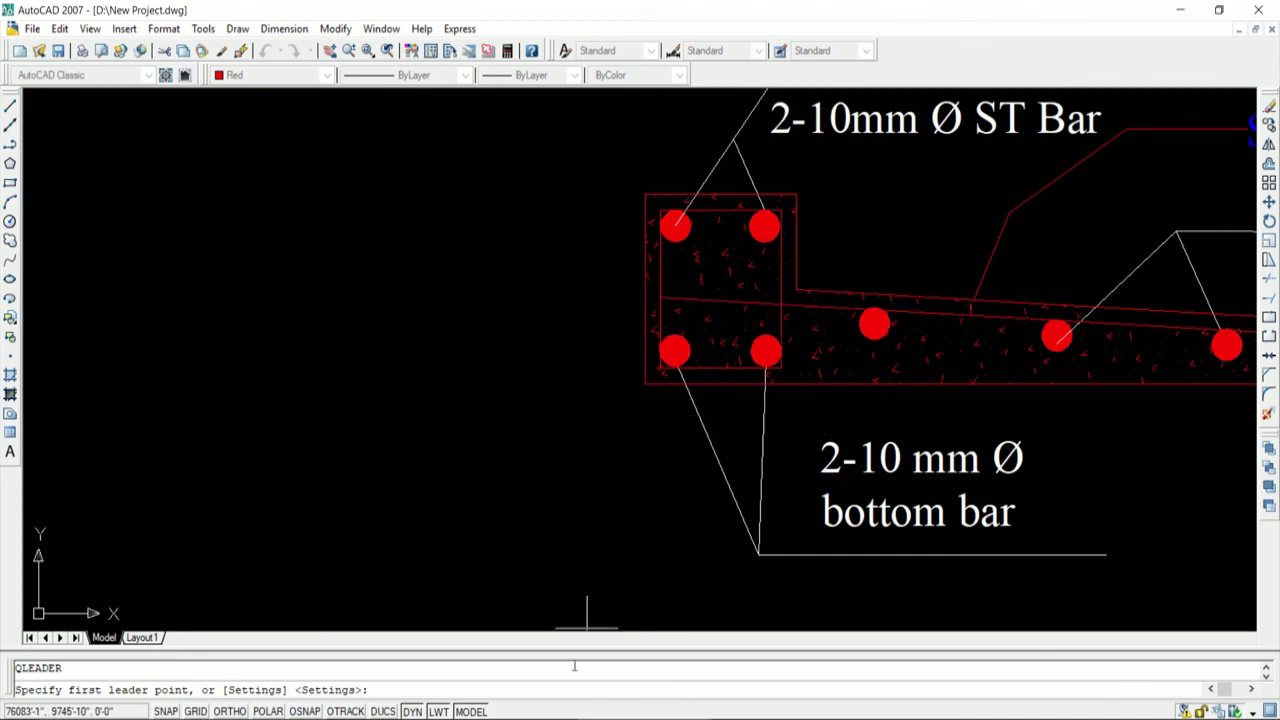
key("F3")
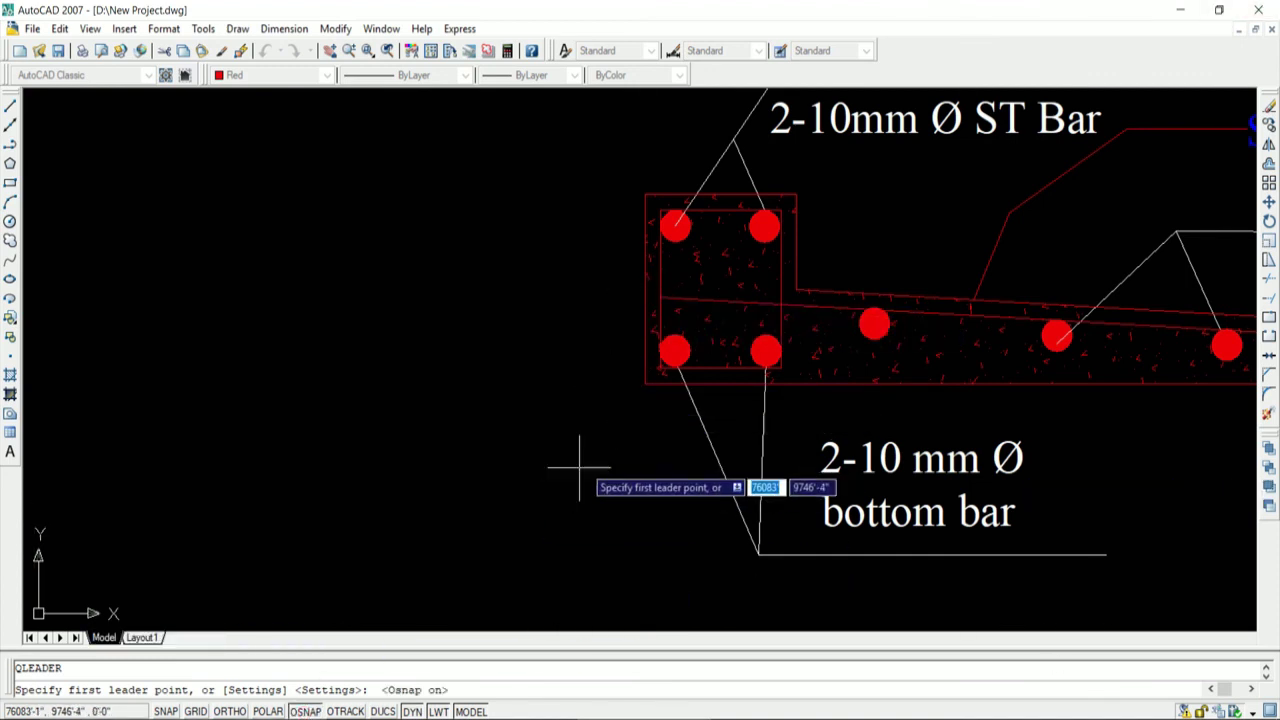
left_click(641, 289)
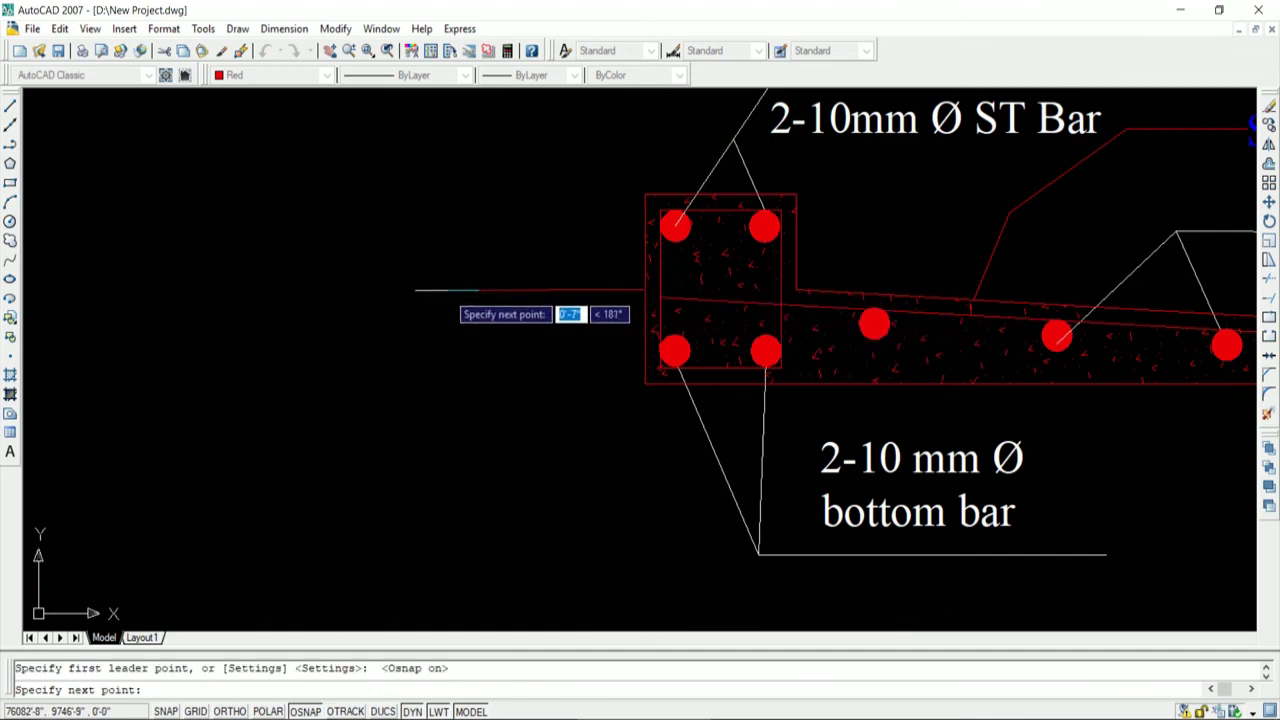
left_click(449, 288)
left_click(437, 312)
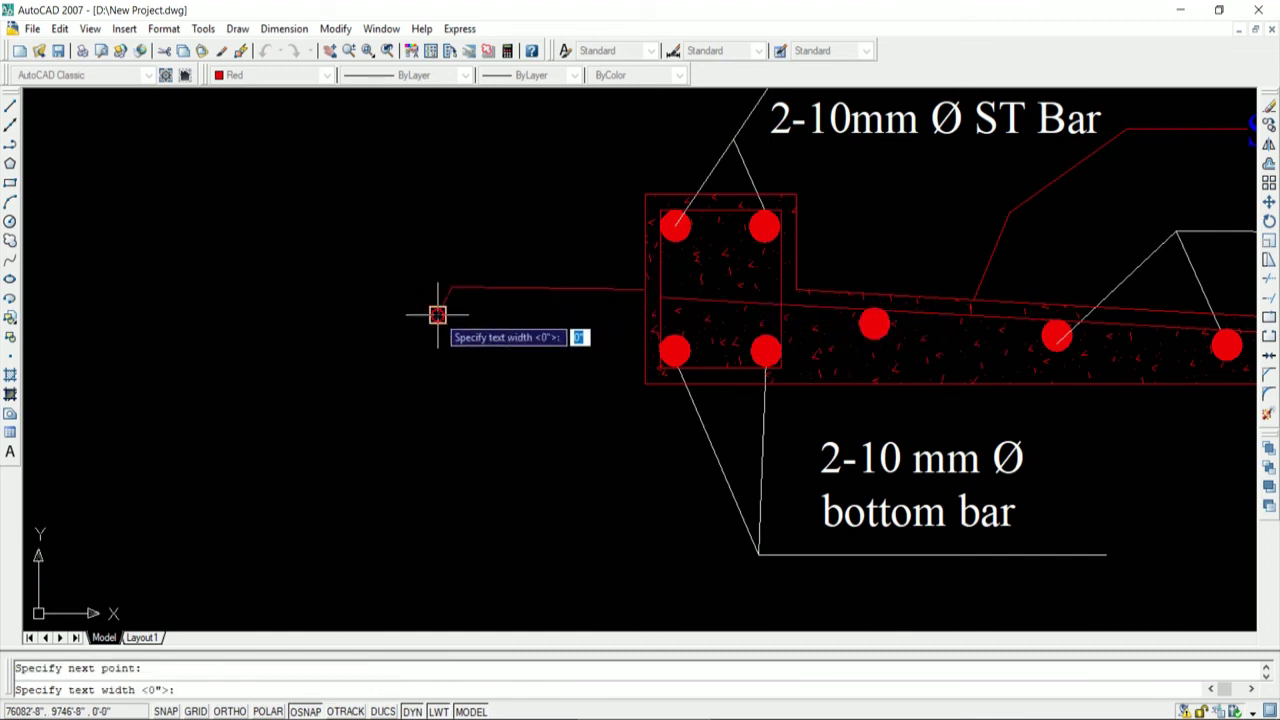
key("Return")
key("Return")
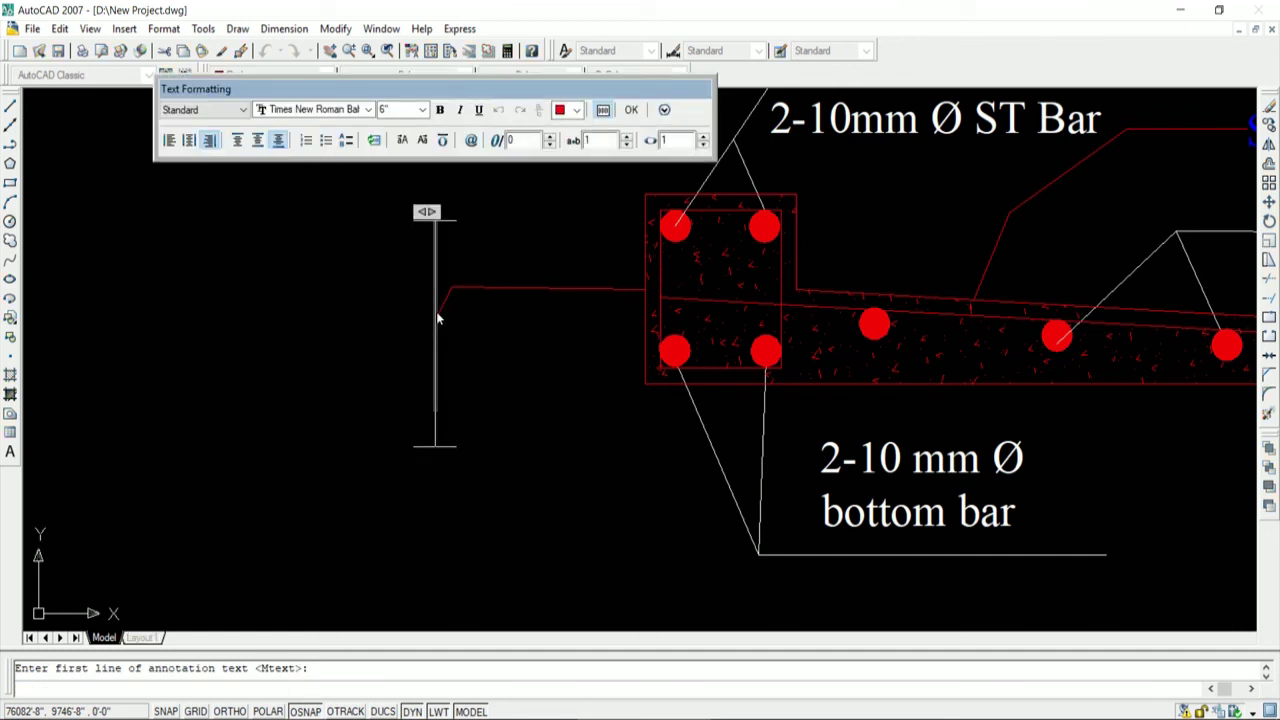
Step: Label the leader 'Lintel' in 1" blue text
type("Li")
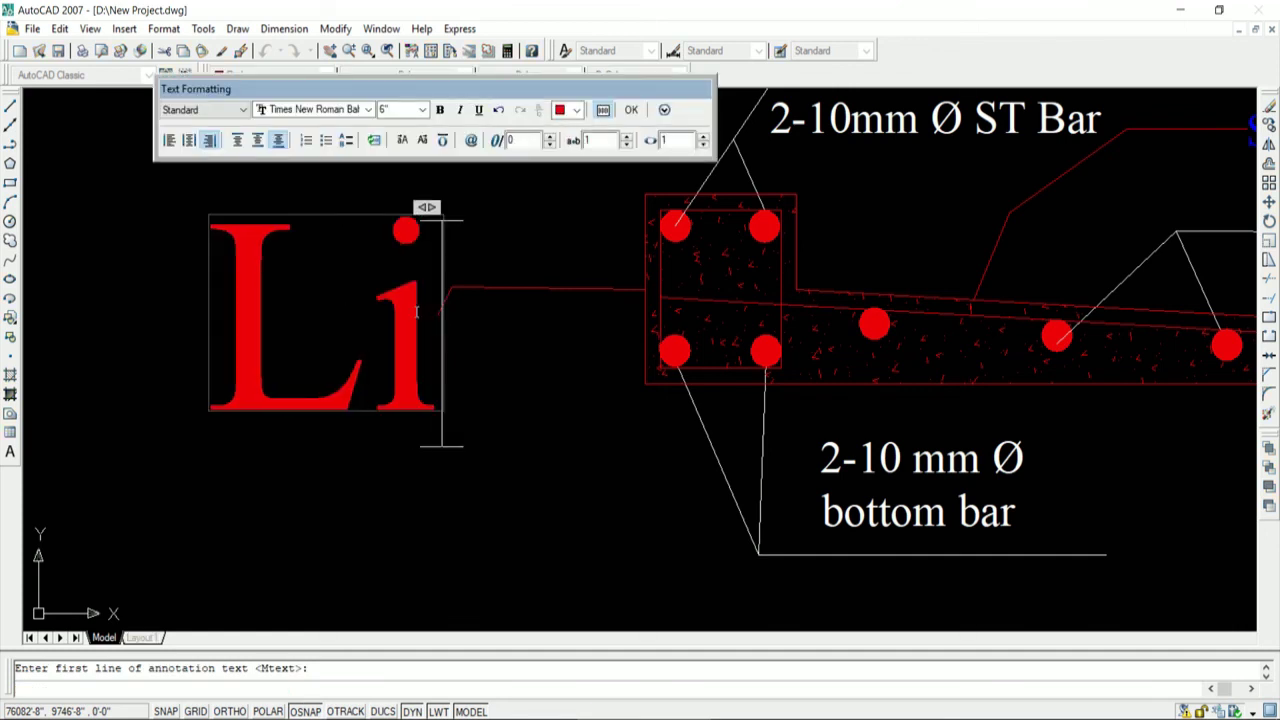
type("ntel")
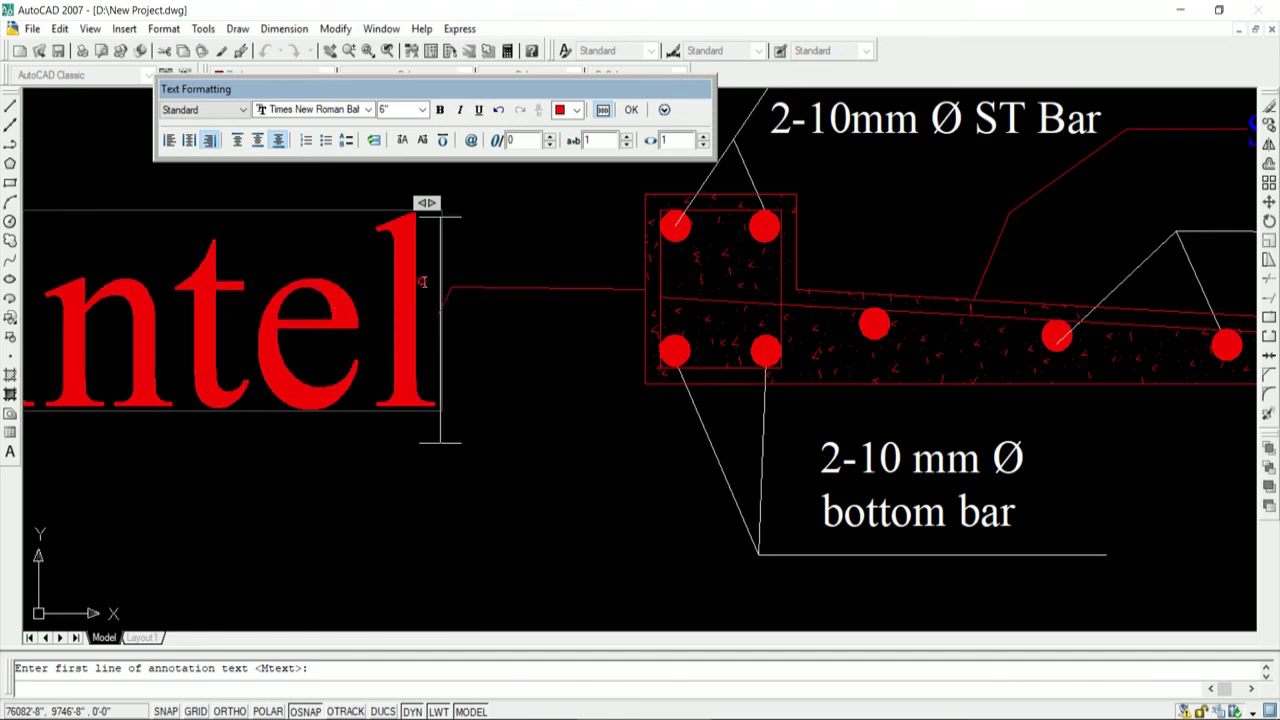
key("ctrl+a")
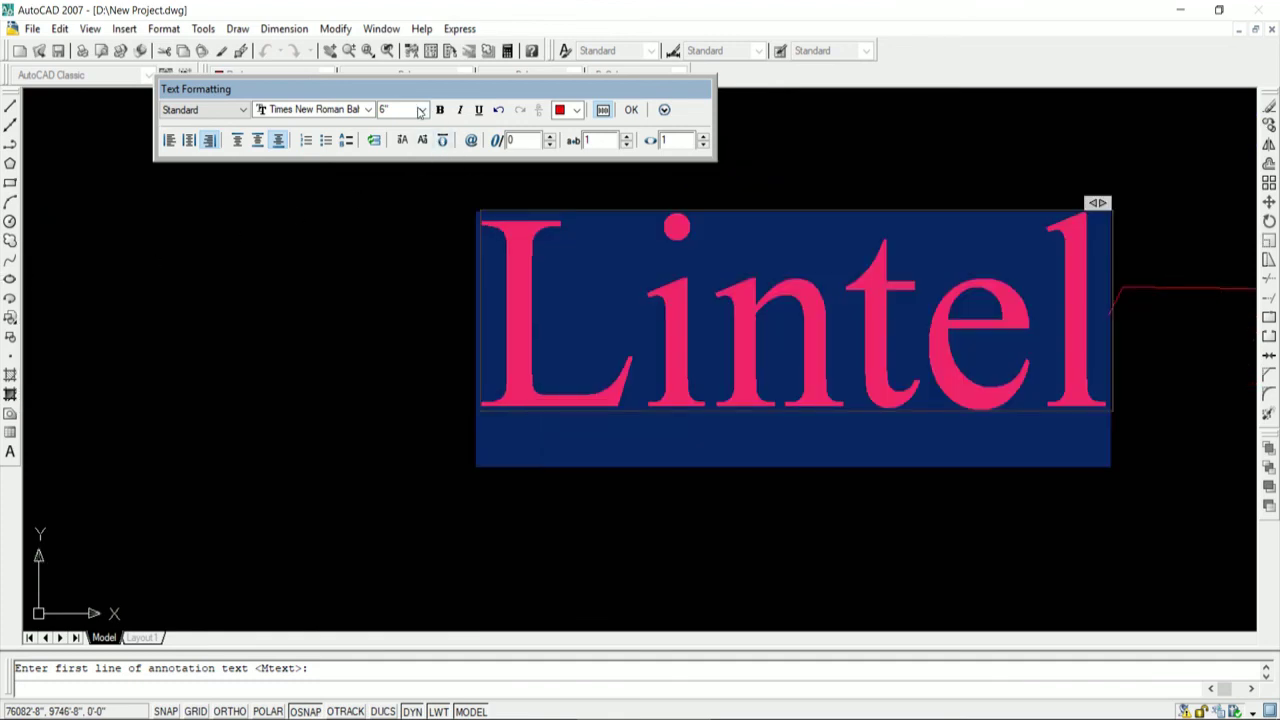
left_click(421, 110)
left_click(400, 126)
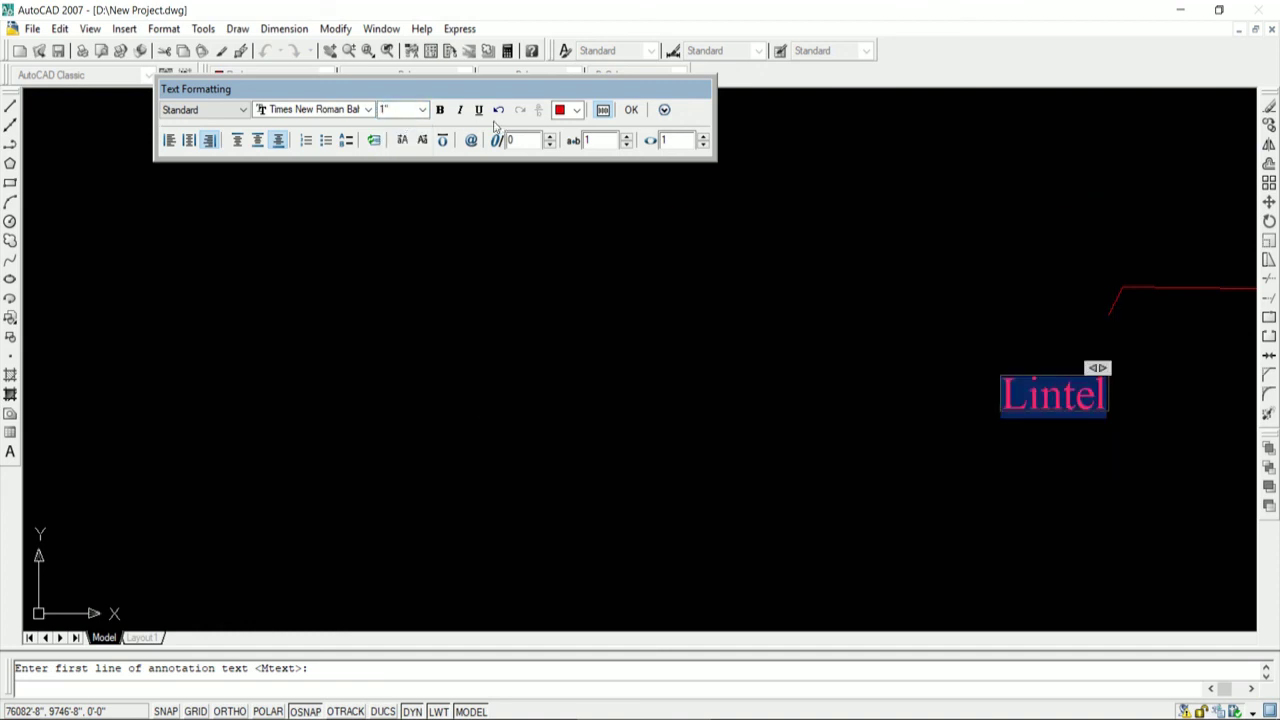
left_click(576, 110)
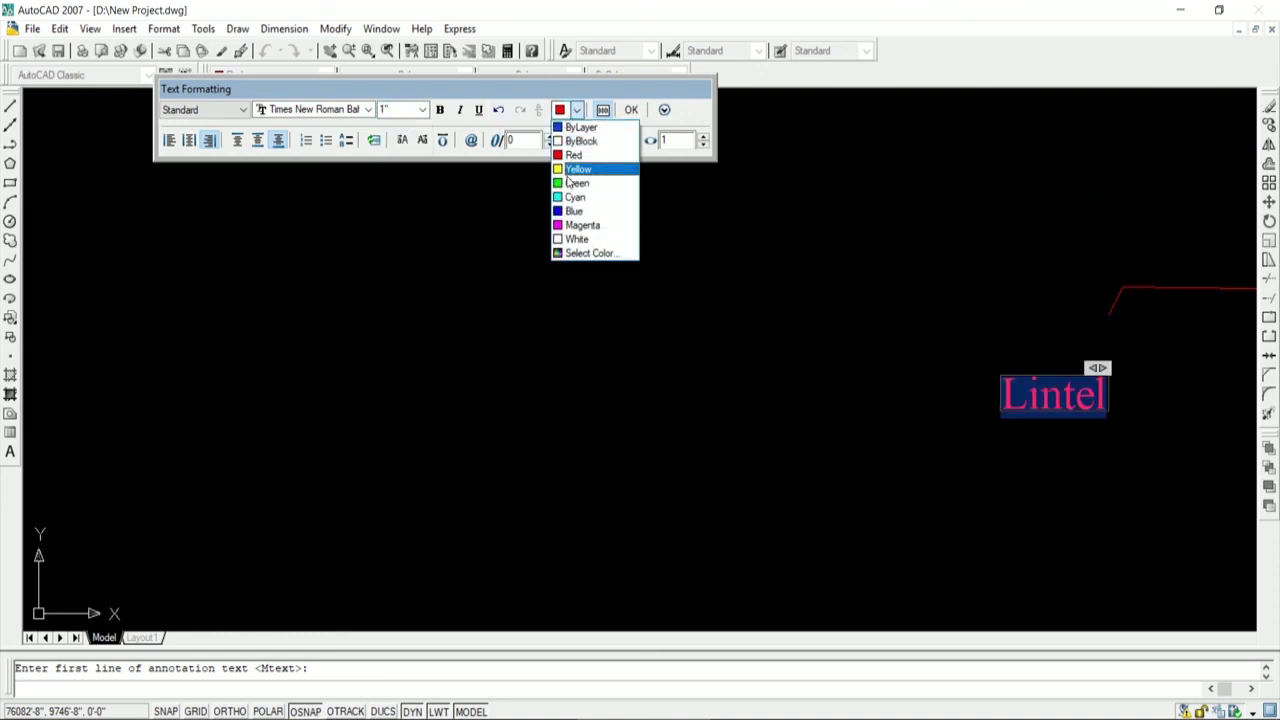
left_click(585, 209)
left_click(629, 110)
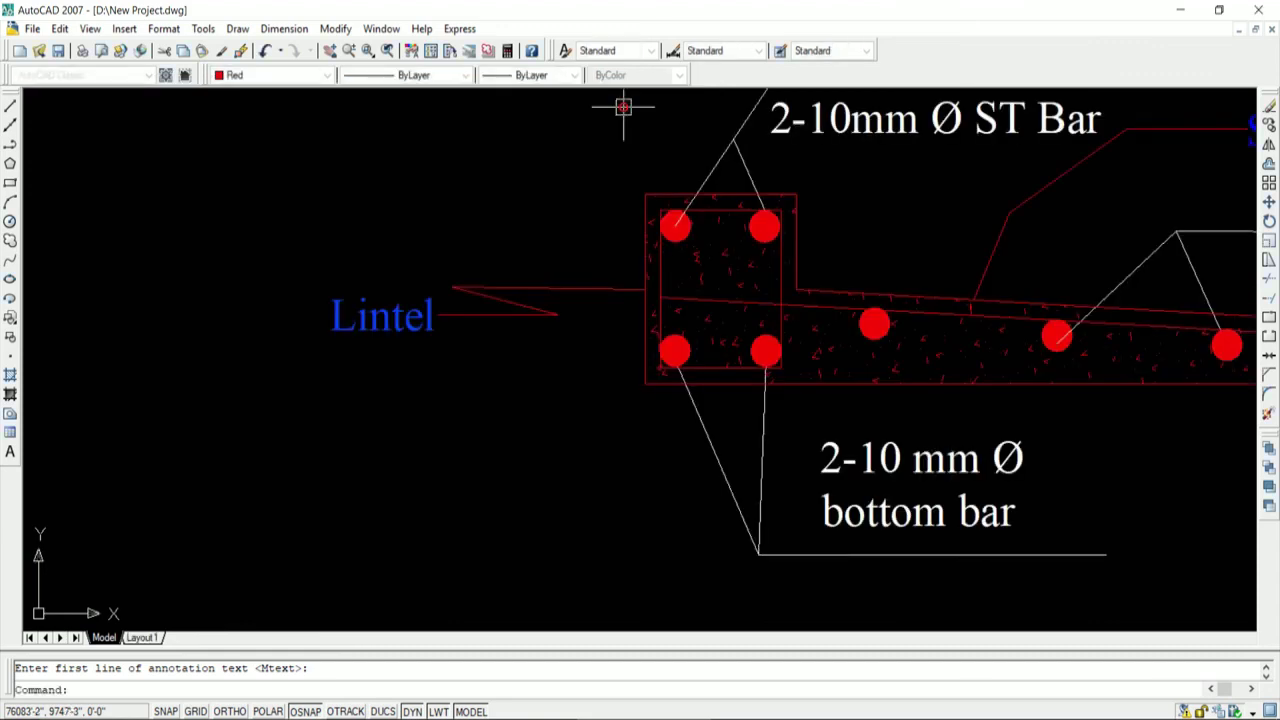
scroll(443, 206, "down", 1)
scroll(434, 297, "down", 2)
scroll(478, 270, "up", 2)
scroll(450, 285, "down", 2)
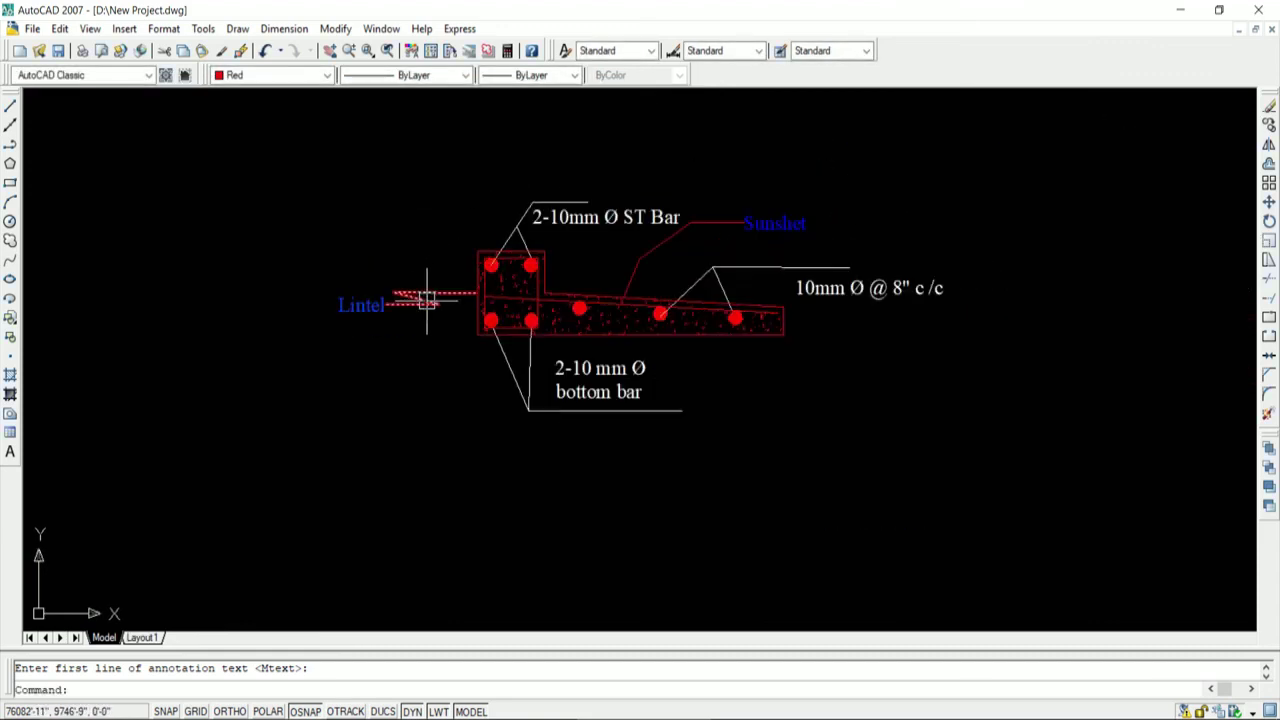
scroll(470, 265, "up", 2)
scroll(513, 233, "up", 1)
scroll(275, 310, "down", 2)
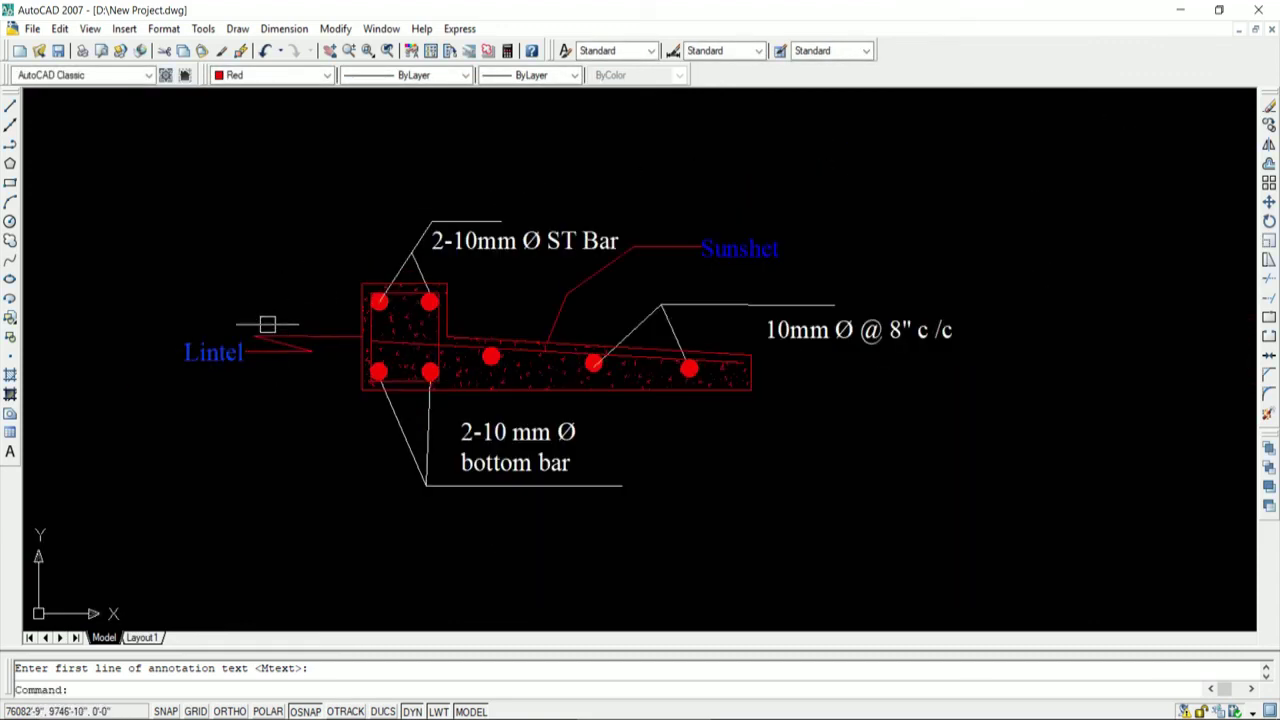
key("Escape")
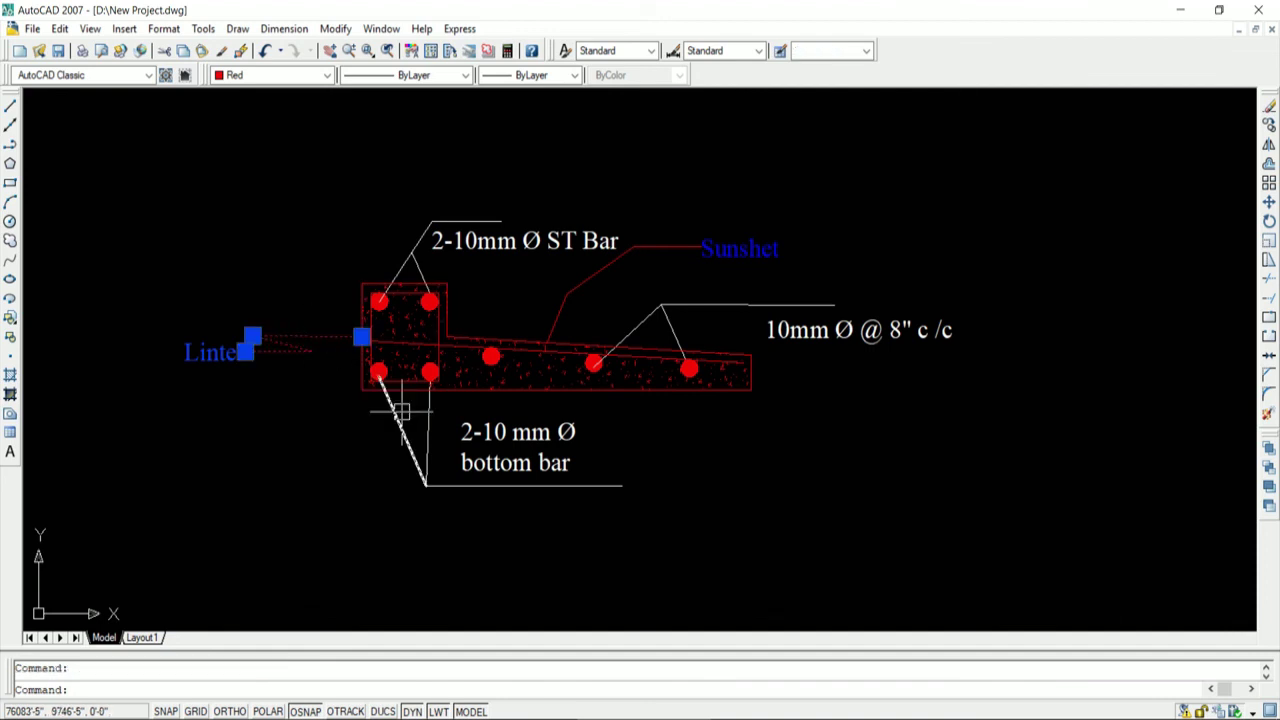
key("Escape")
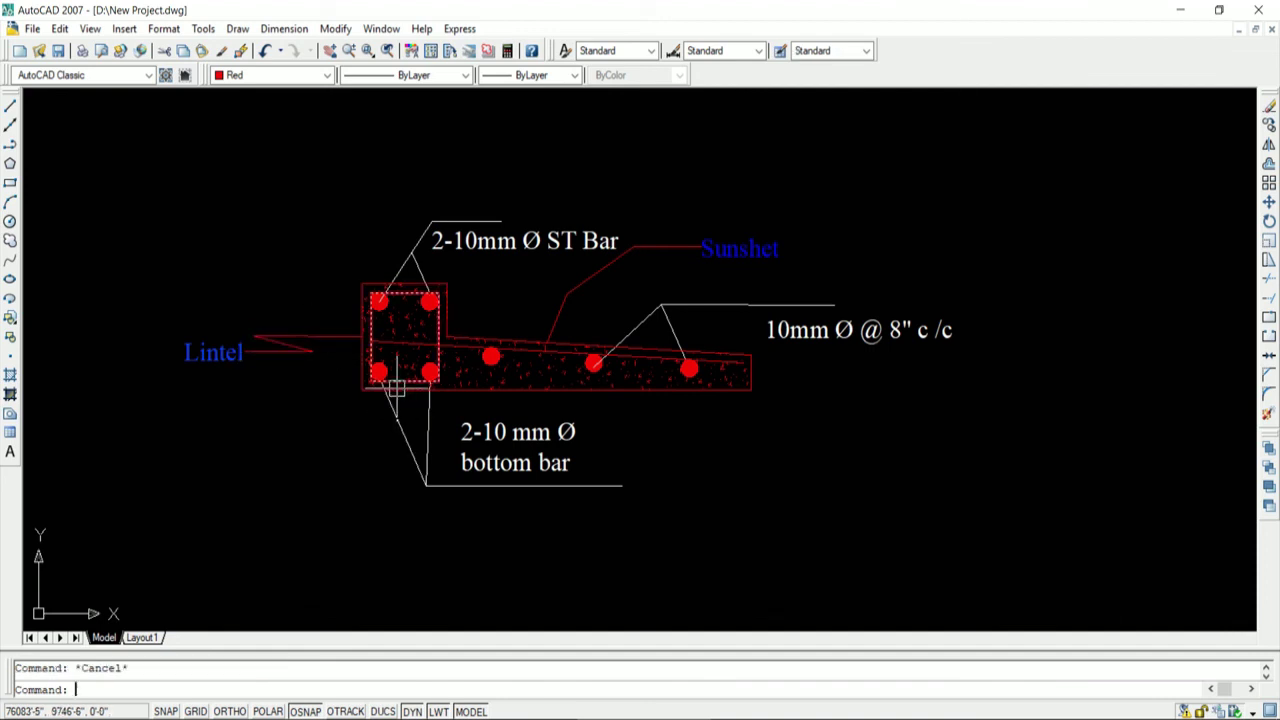